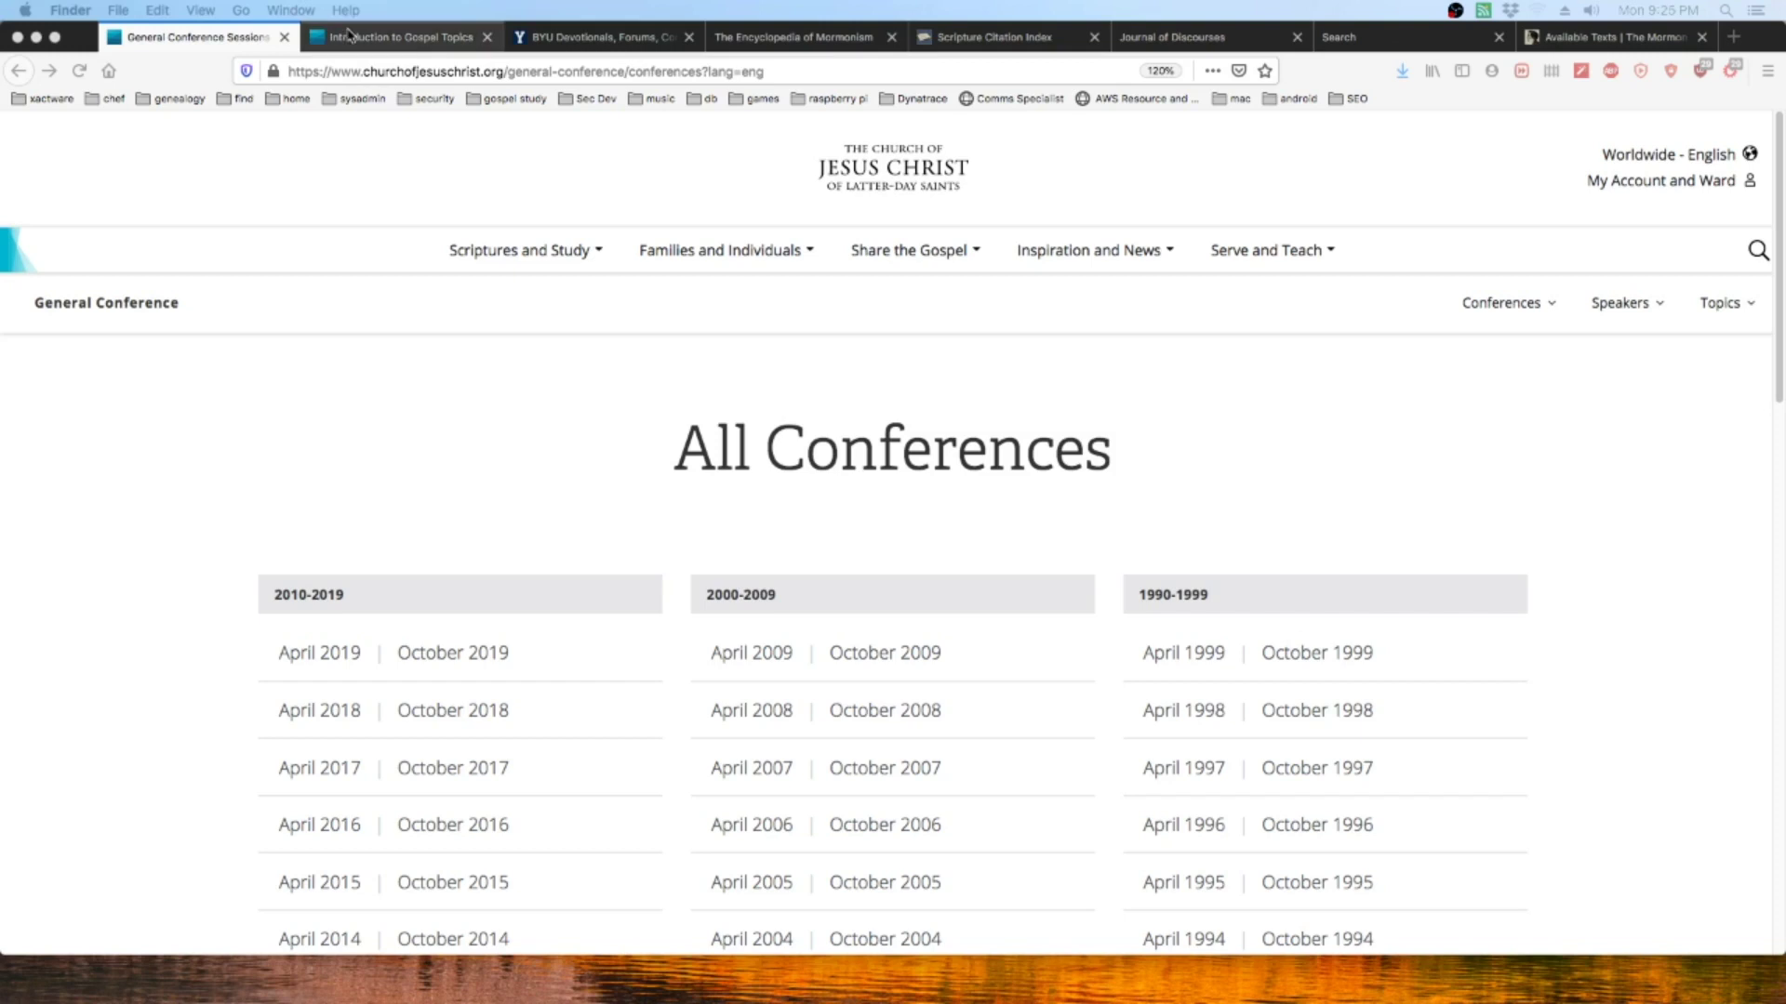
Look through the open Gospel Topics, BYU Speeches, Encyclopedia of Mormonism, Scripture Citation Index, Journal of Discourses and My Gospel Database pages
left_click(389, 40)
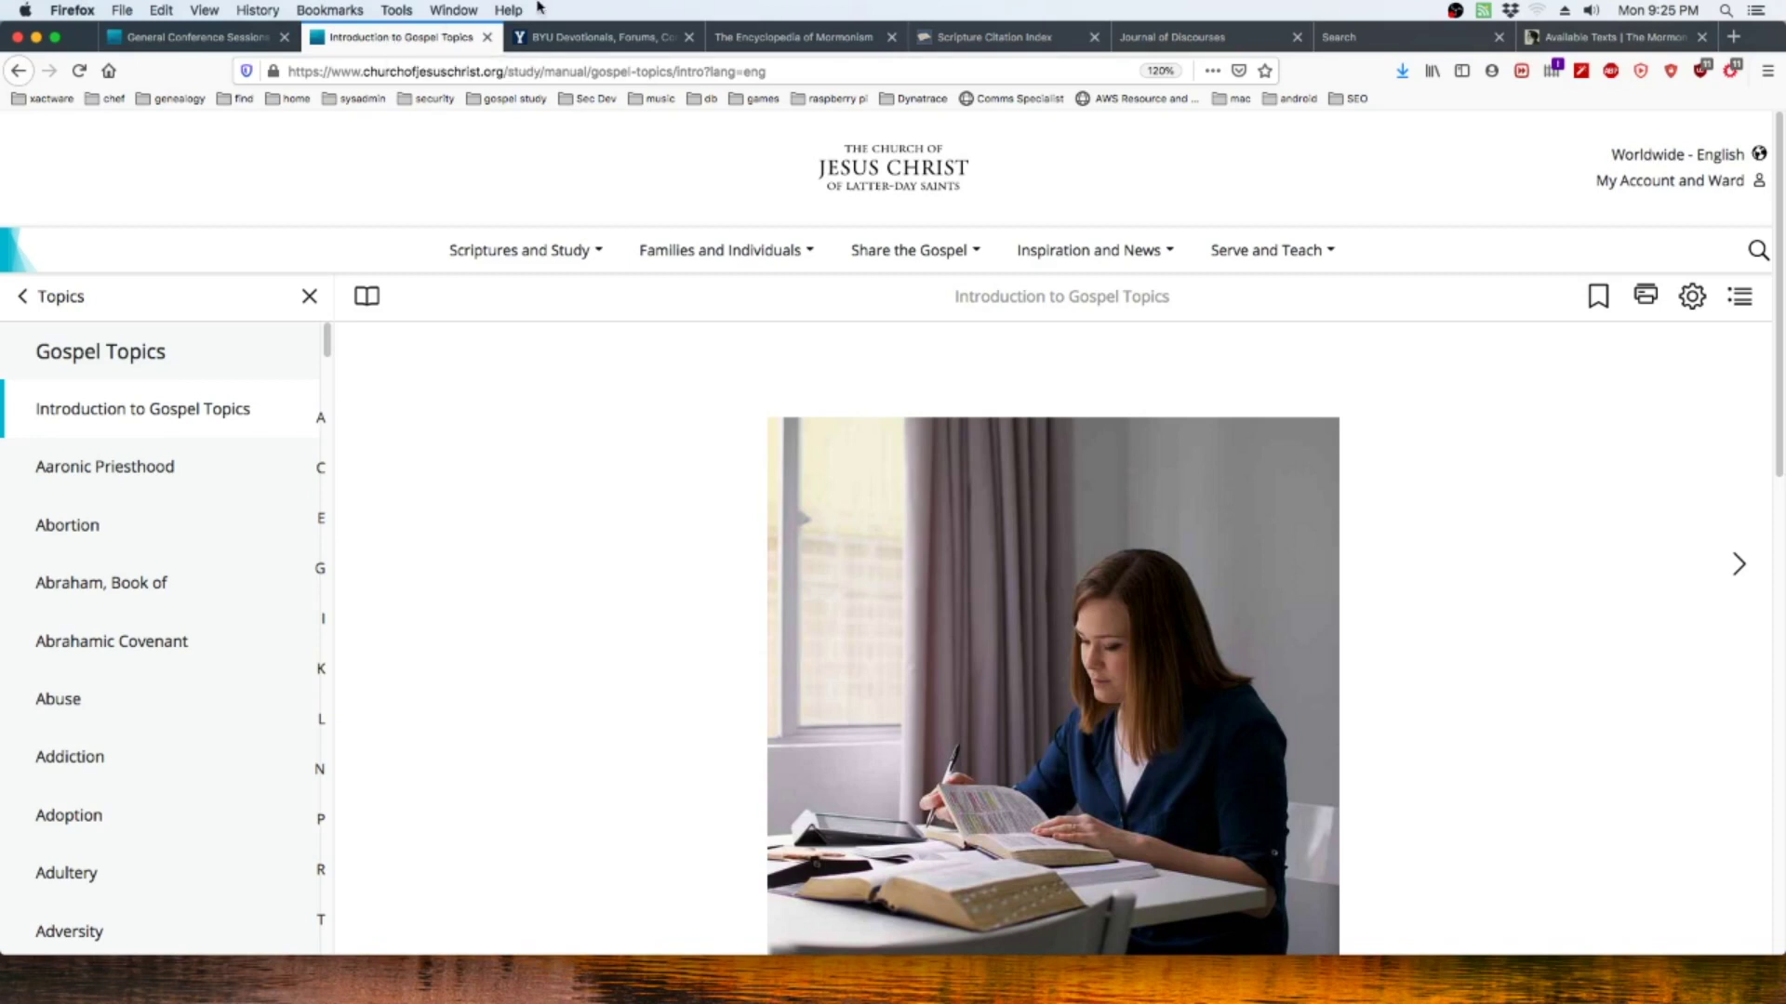
left_click(600, 39)
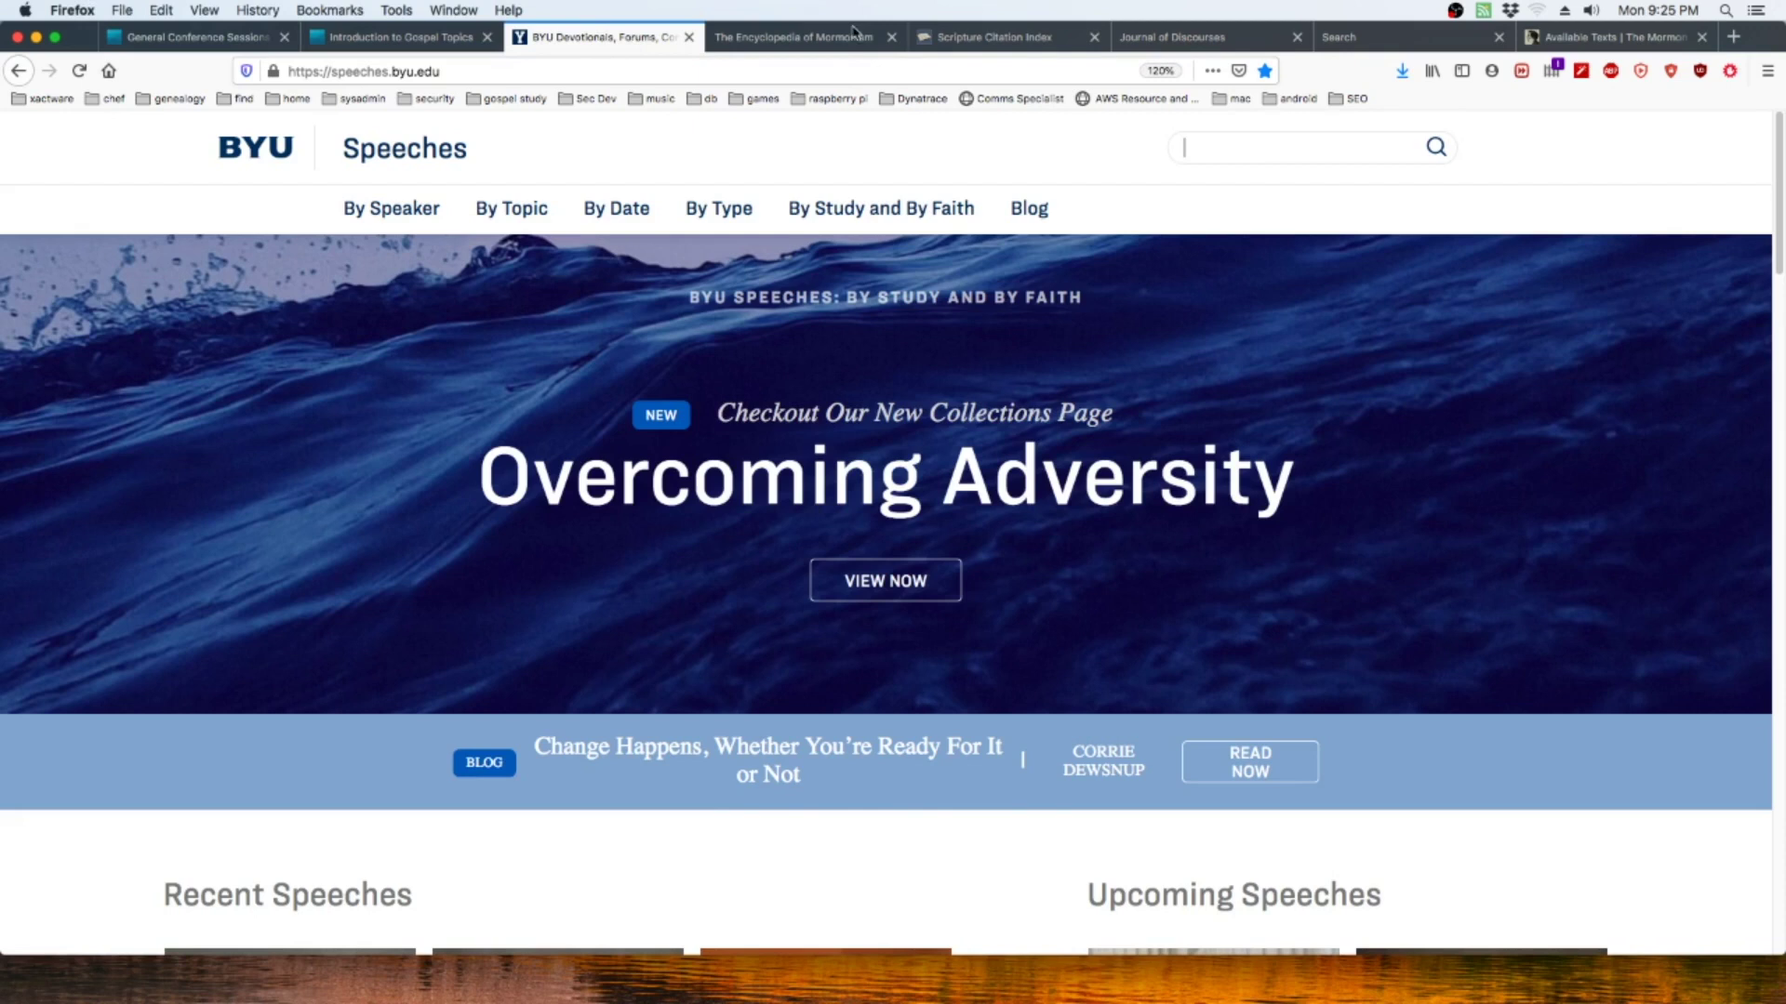
left_click(821, 39)
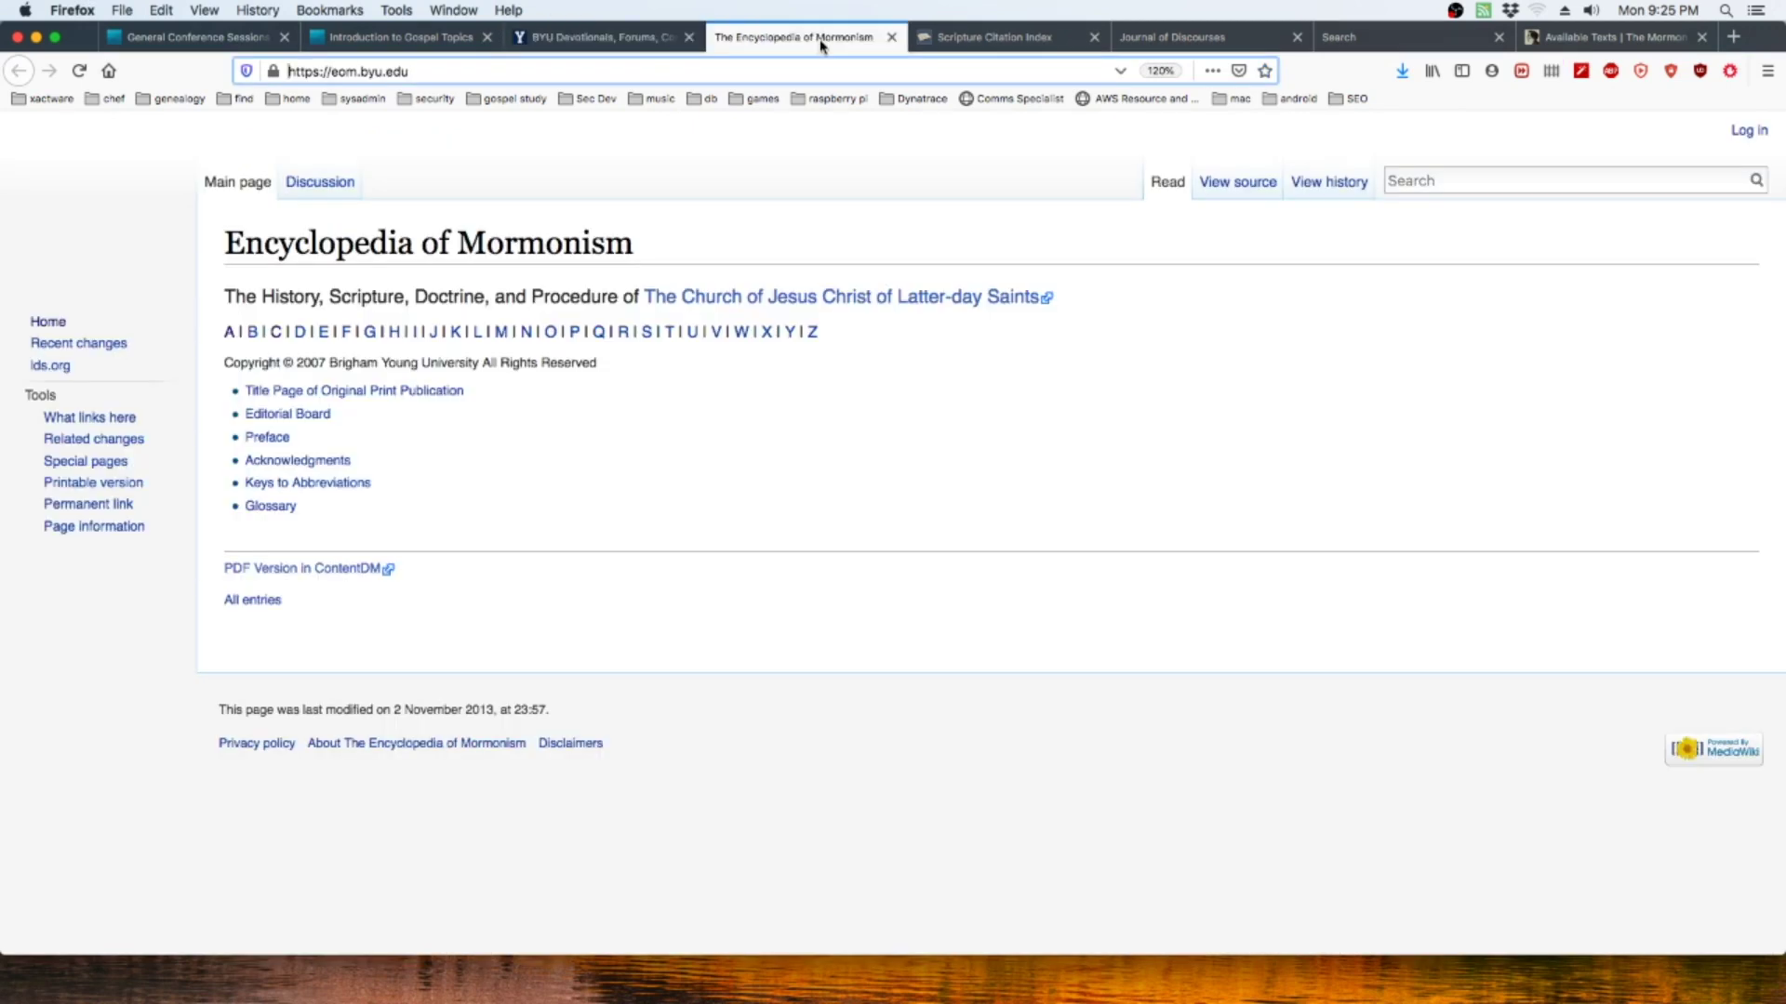
left_click(1009, 37)
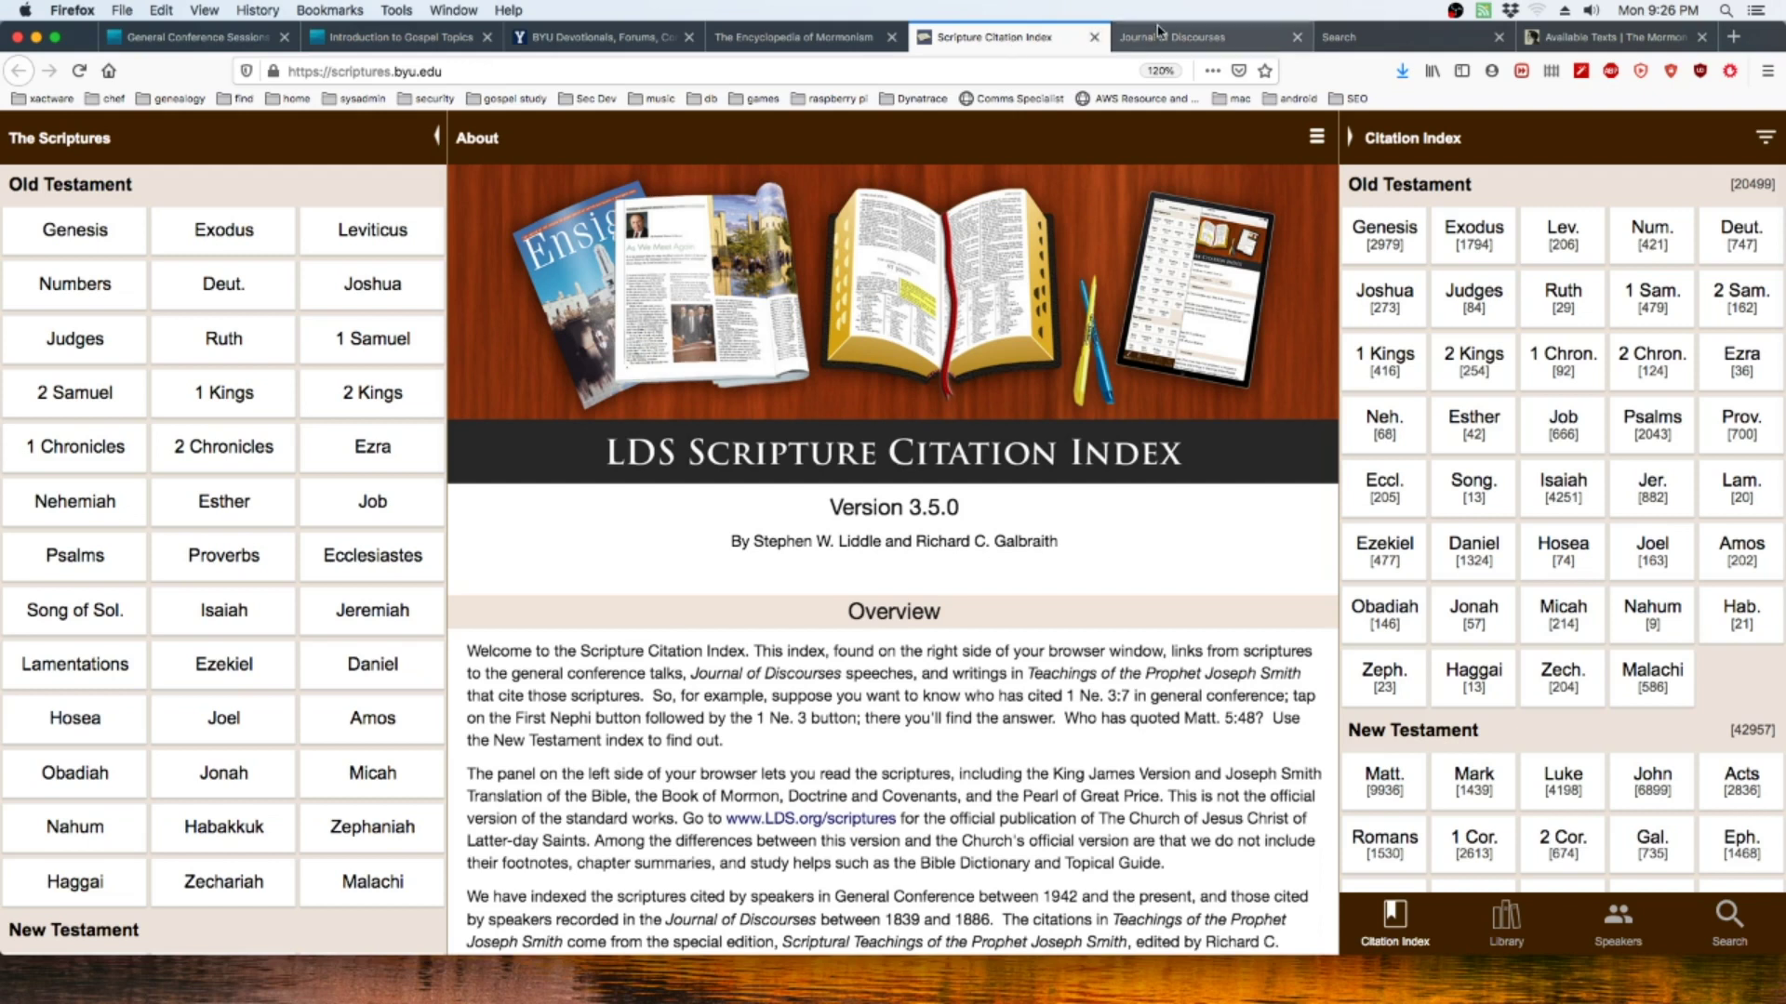
left_click(1195, 39)
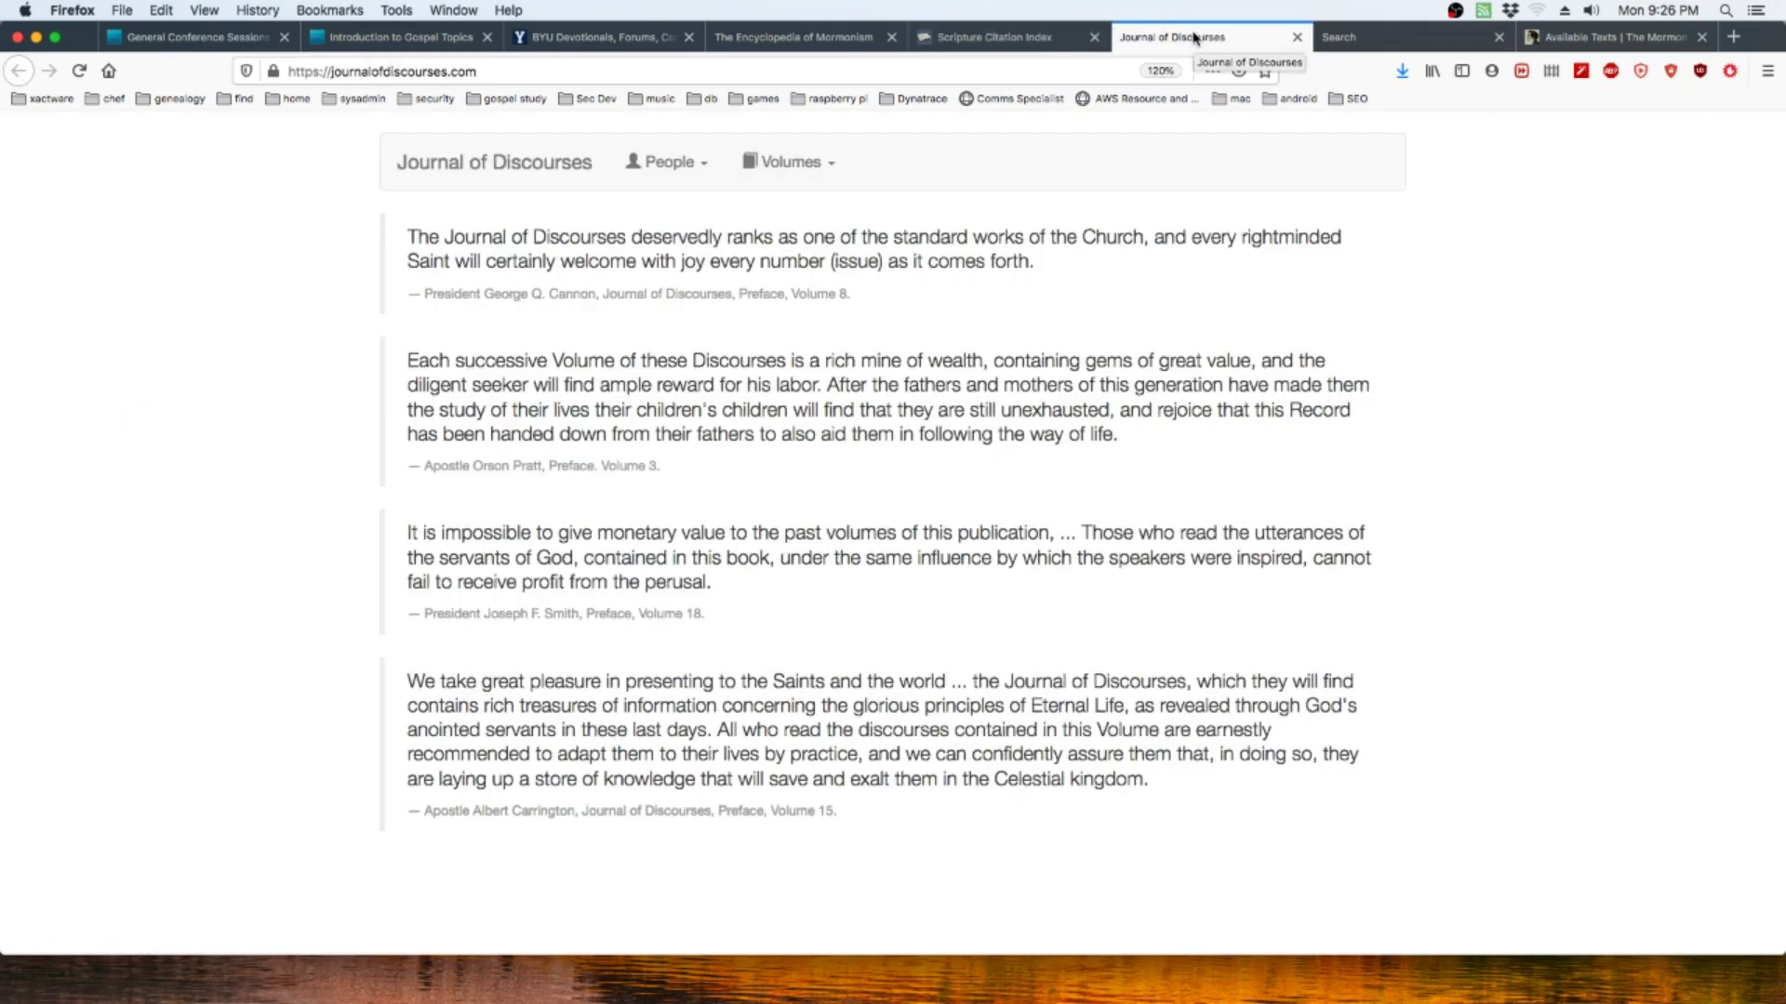
left_click(1368, 40)
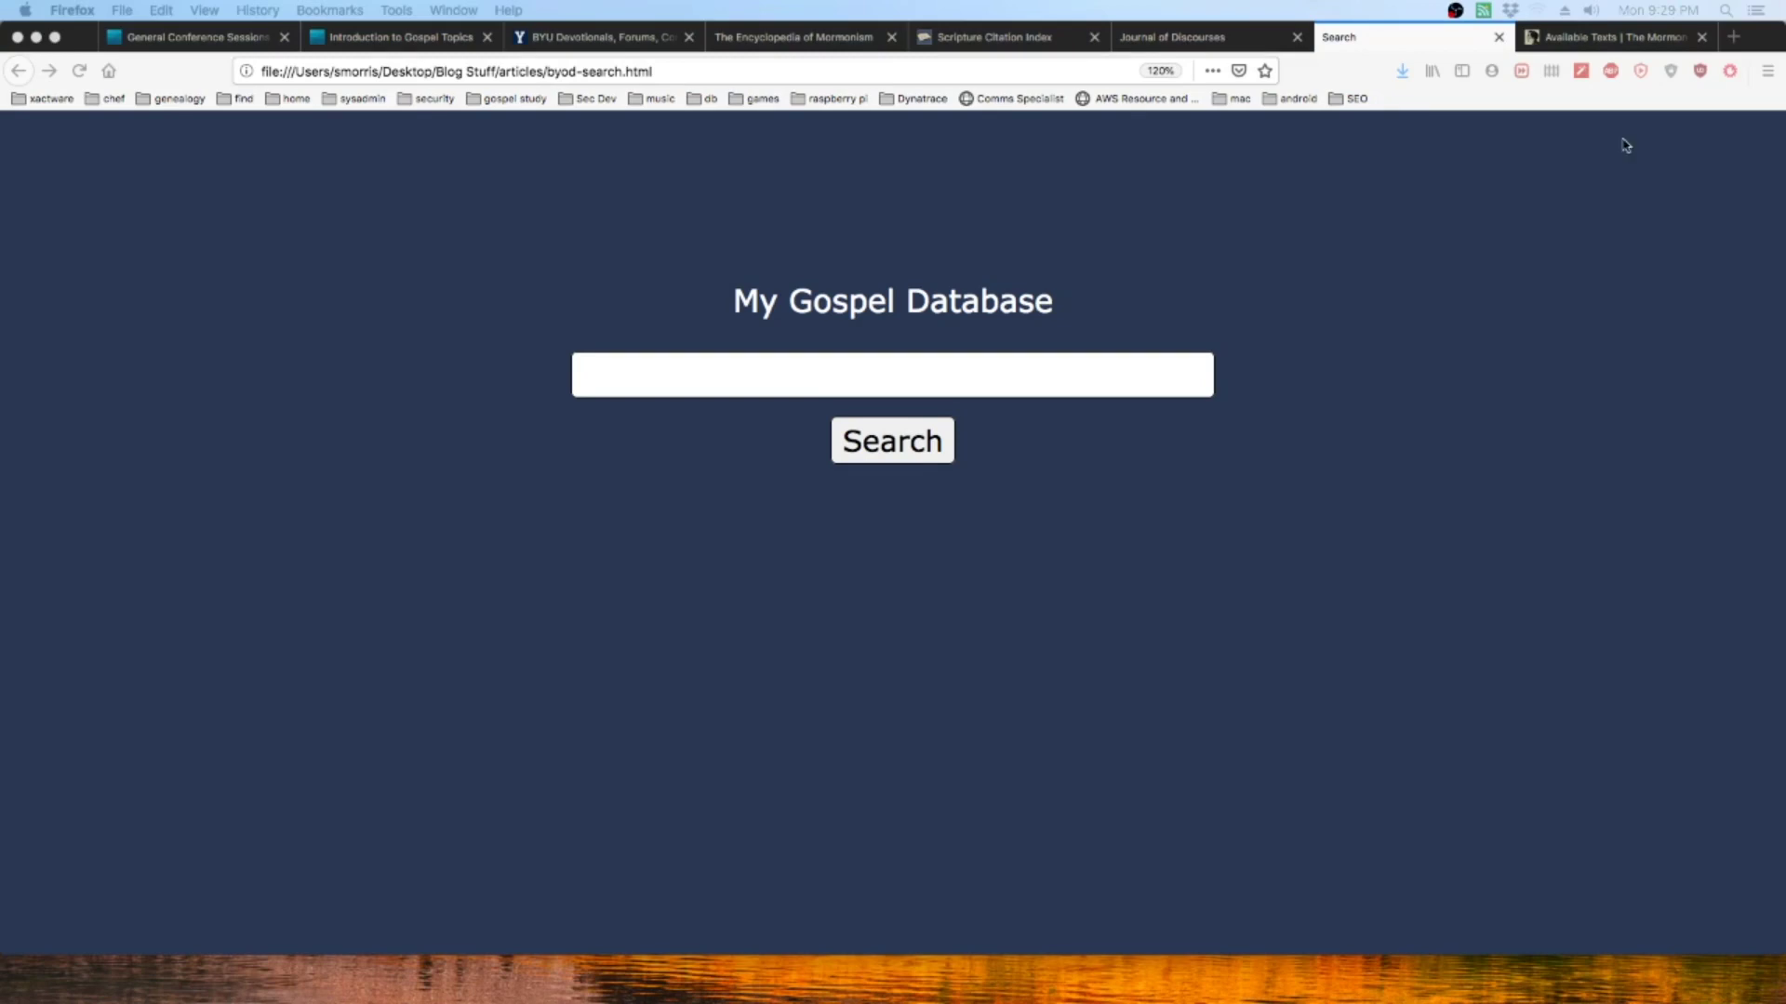
From the Mormon Texts Project's available texts, start saving The Lectures on Faith as an EPUB without images
left_click(1614, 43)
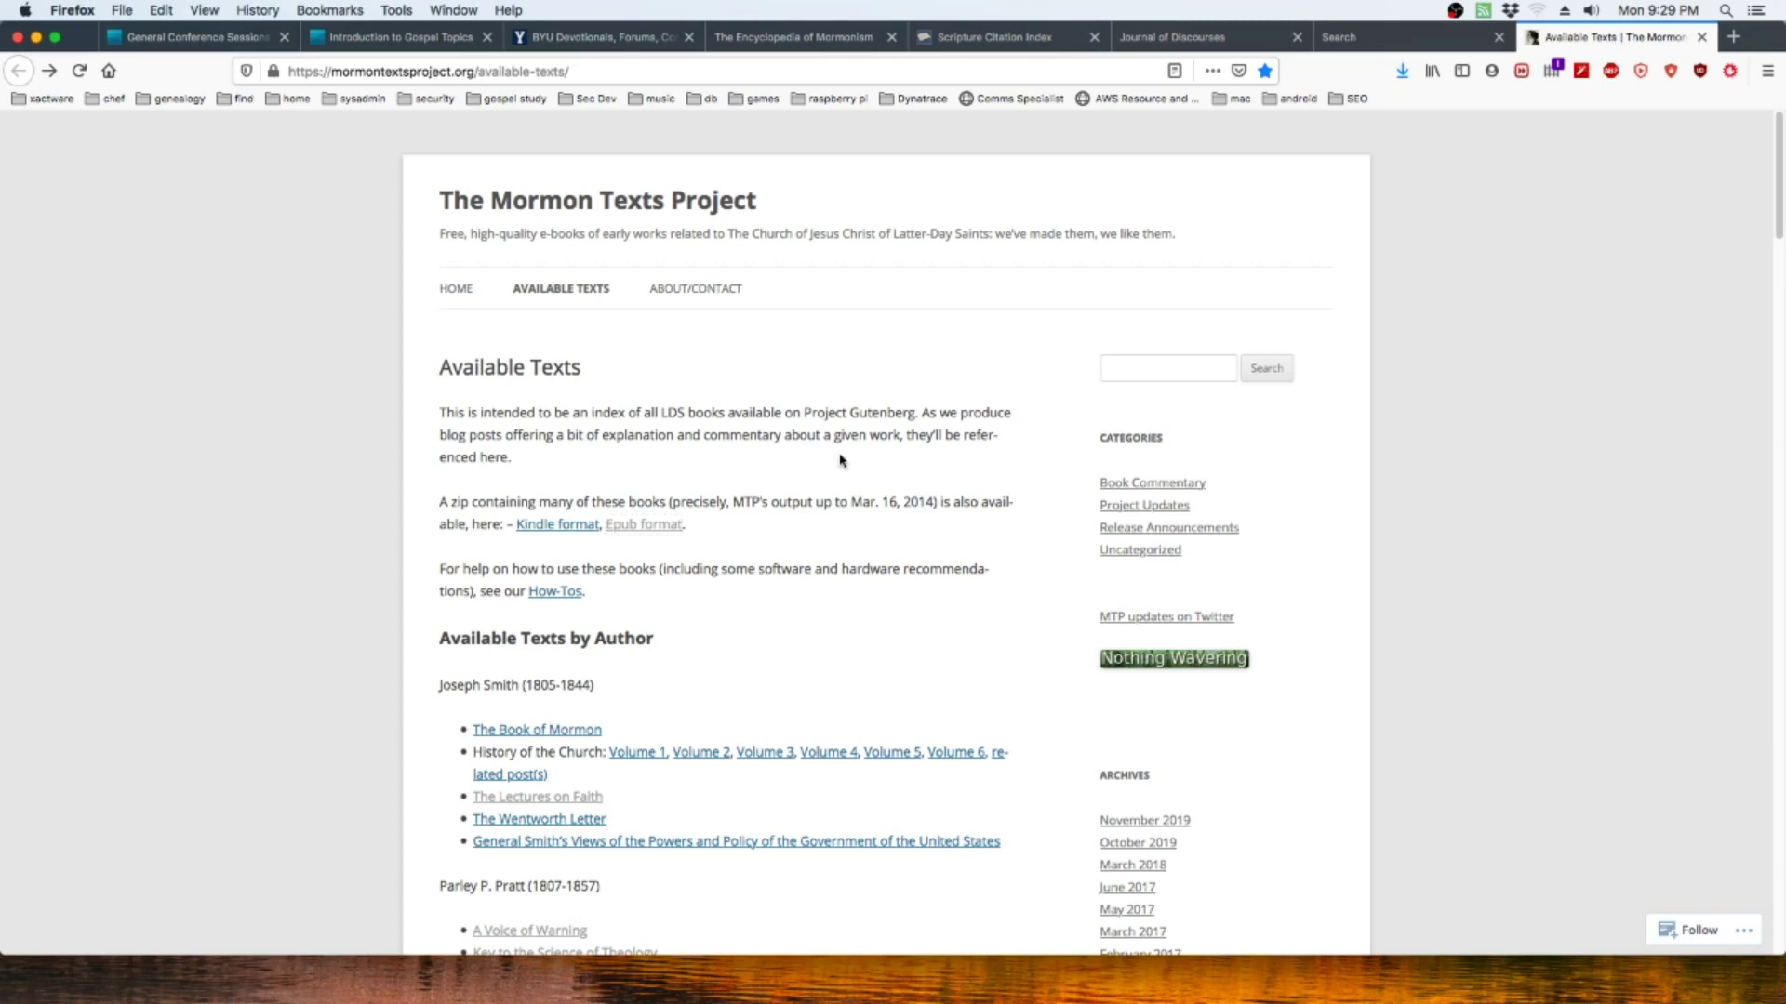
scroll(842, 460, "down", 5)
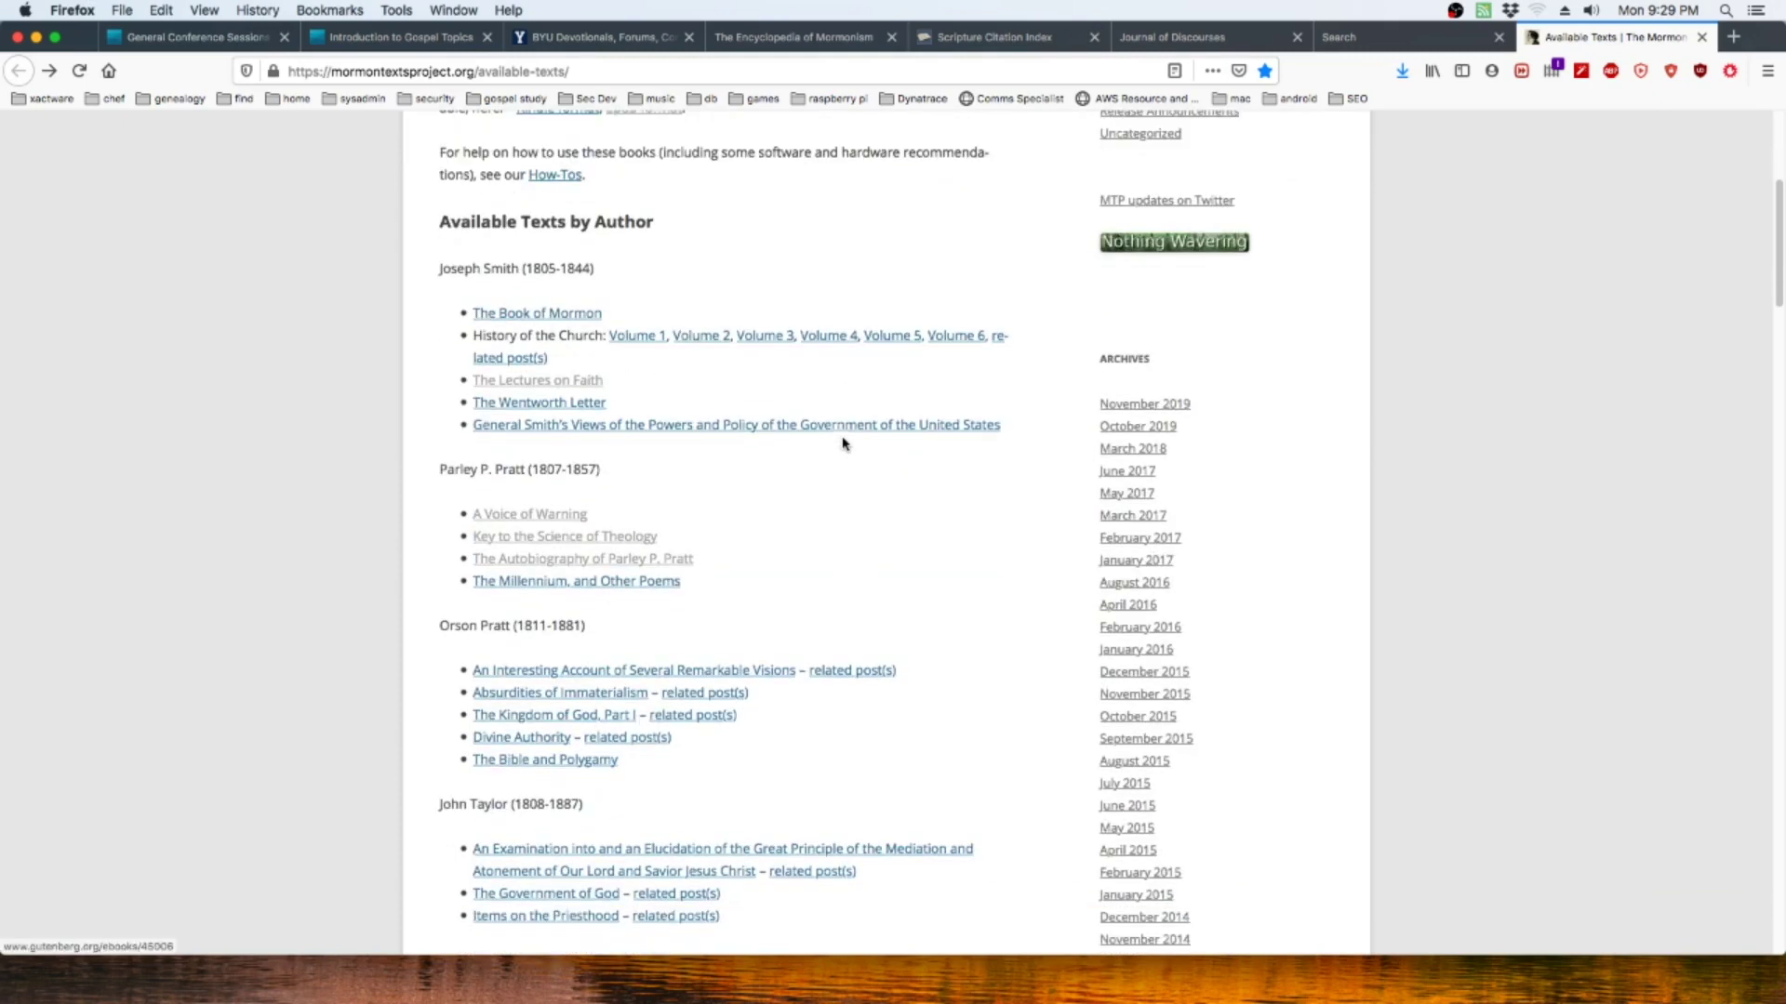
left_click(538, 384)
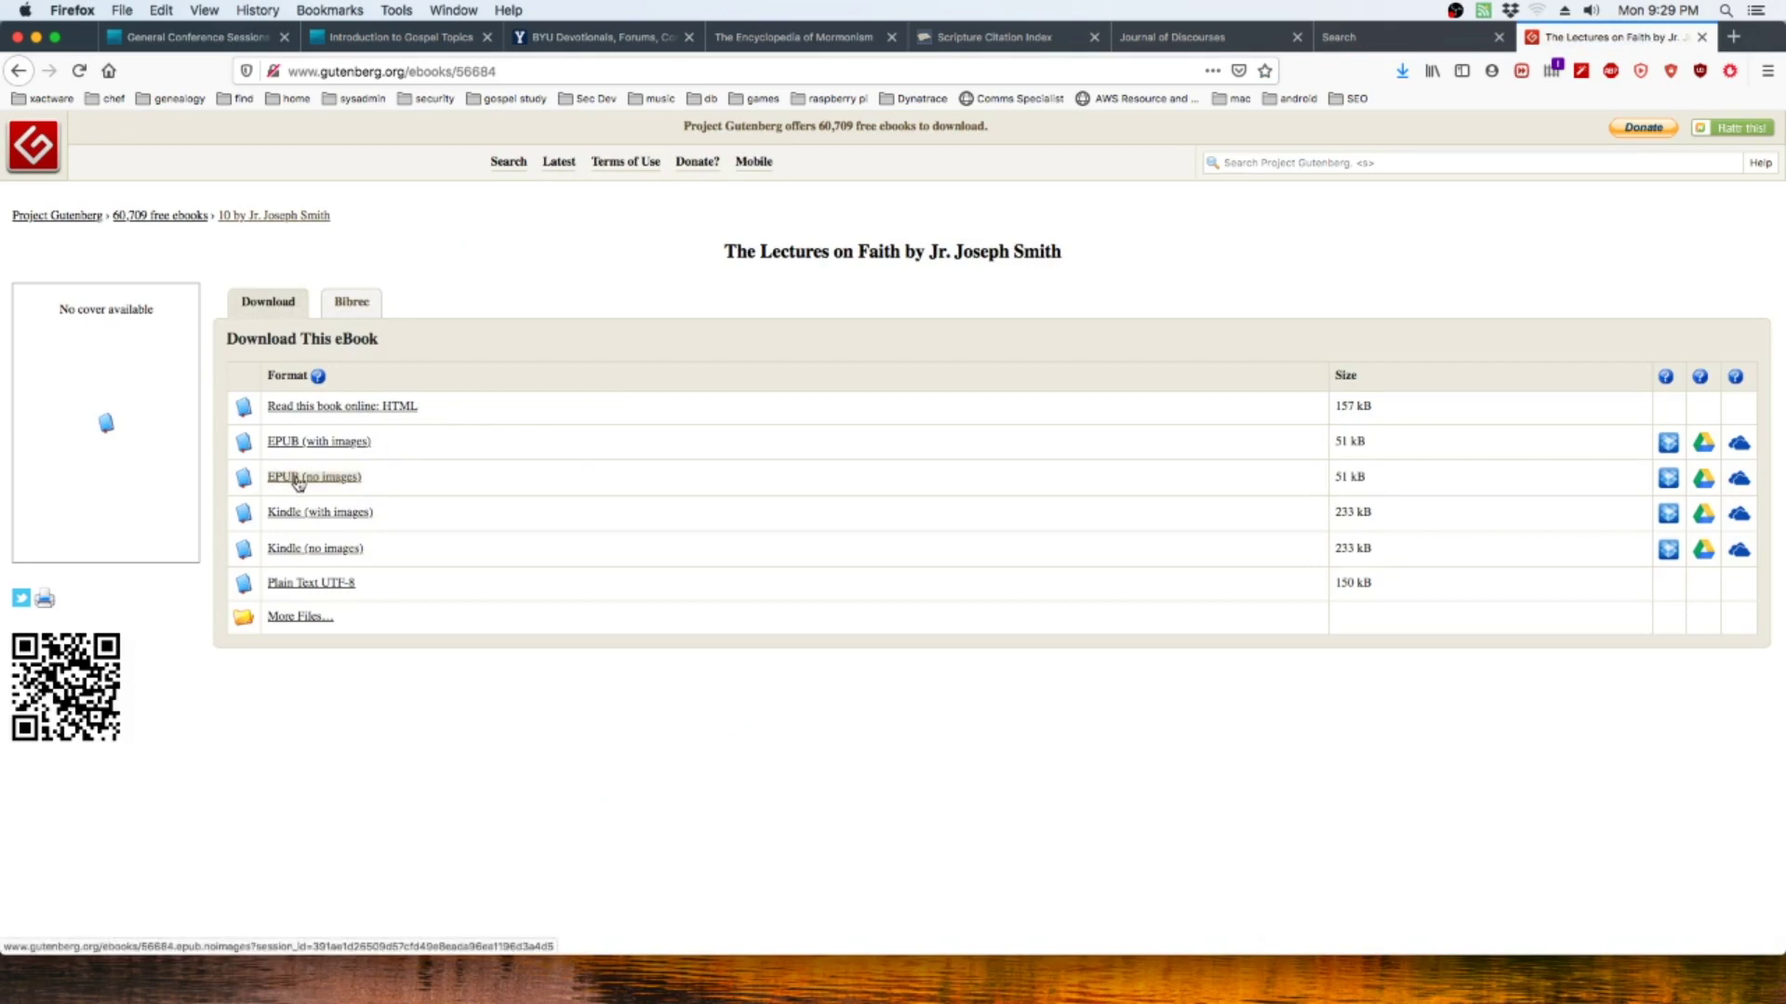
left_click(298, 478)
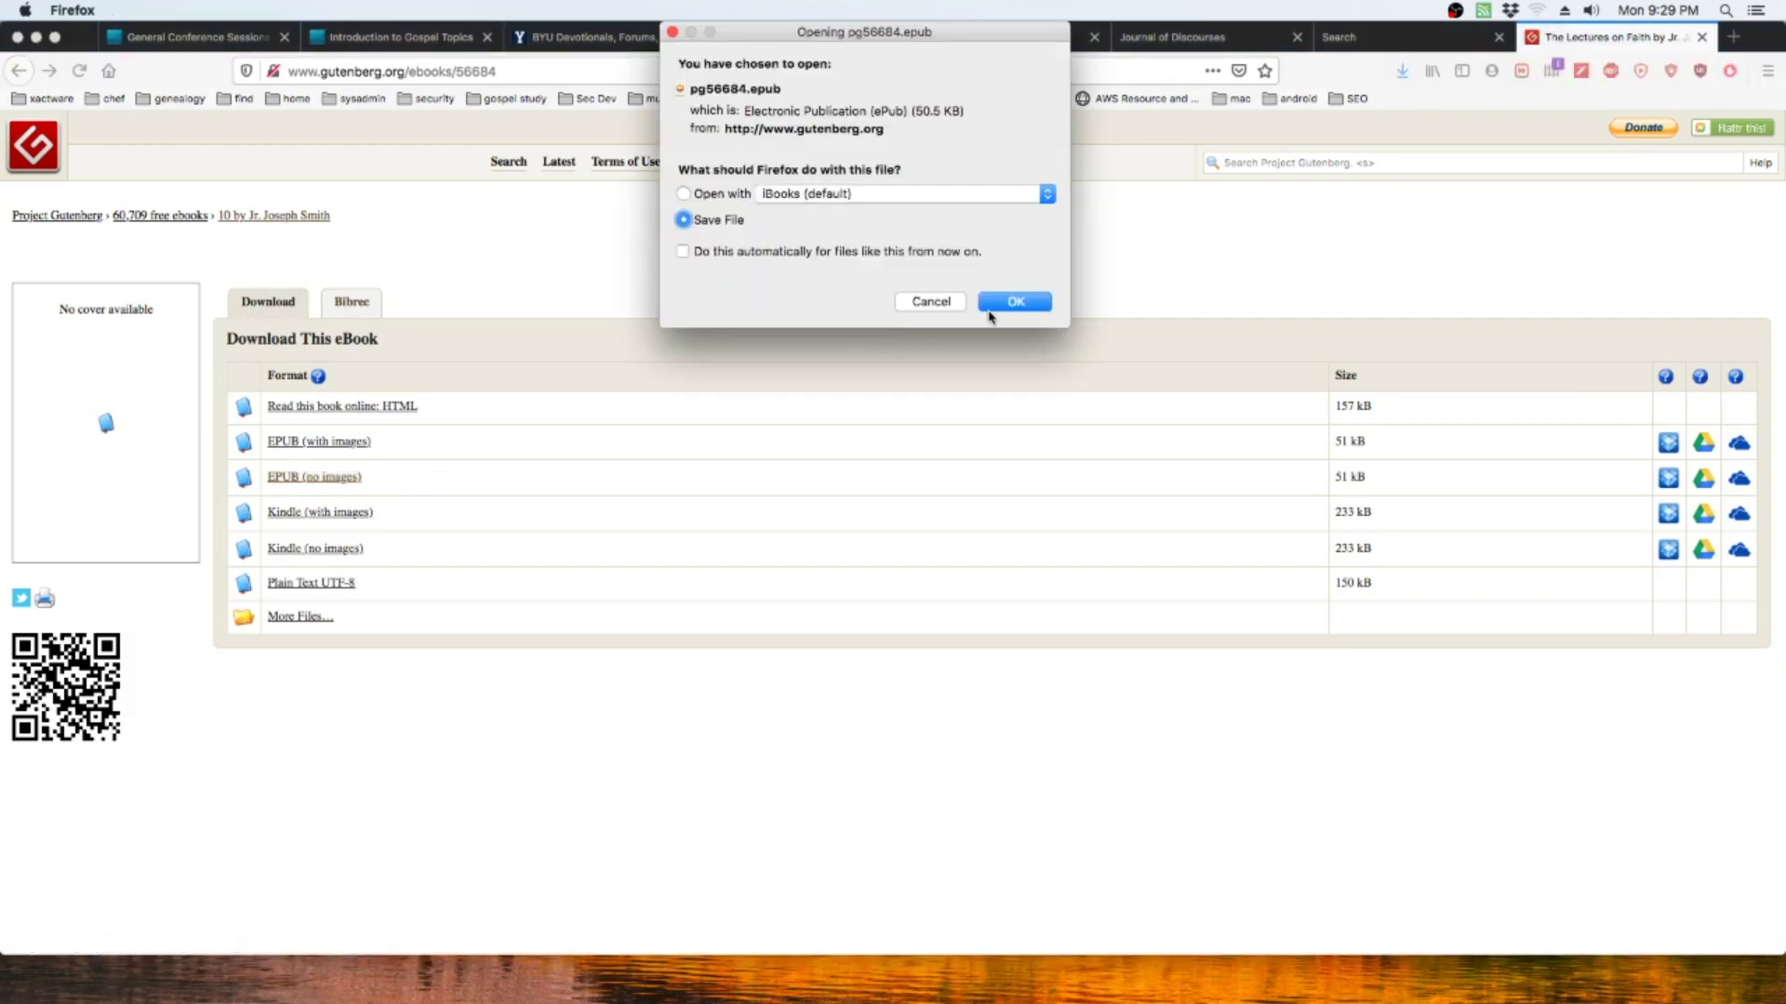
left_click(1006, 304)
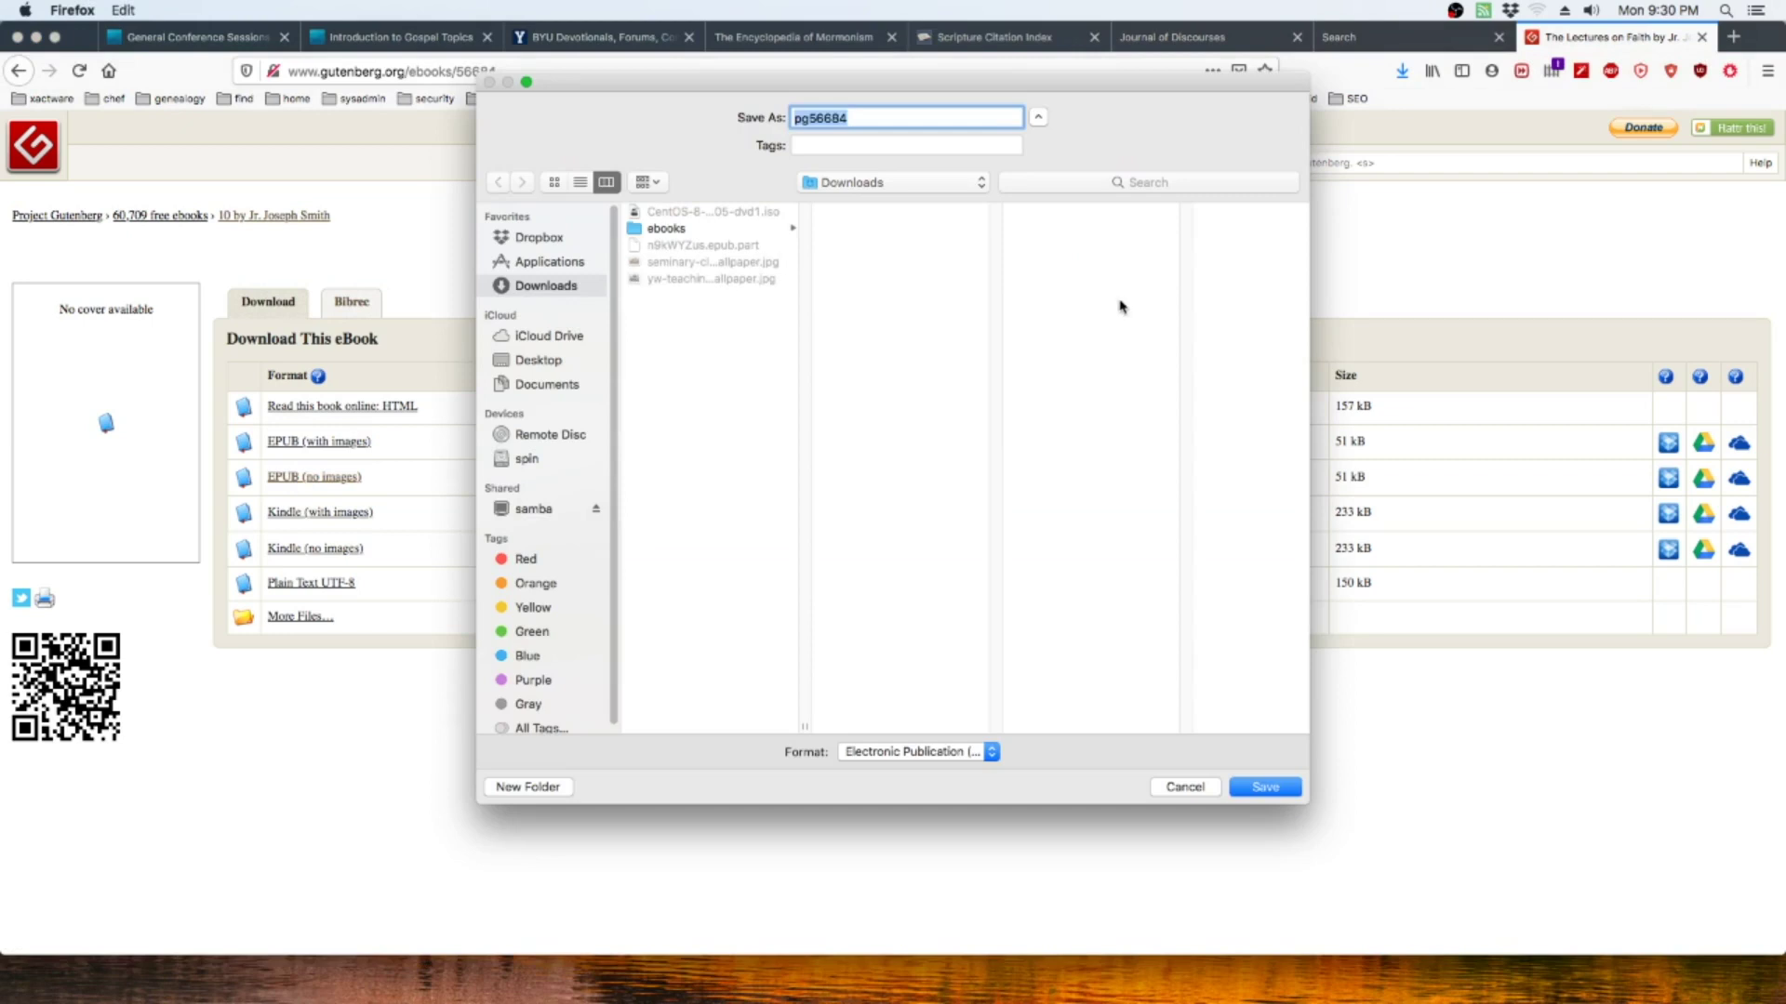
Create a folder named lds-database in Downloads and save the EPUB pg56684 in it
left_click(541, 788)
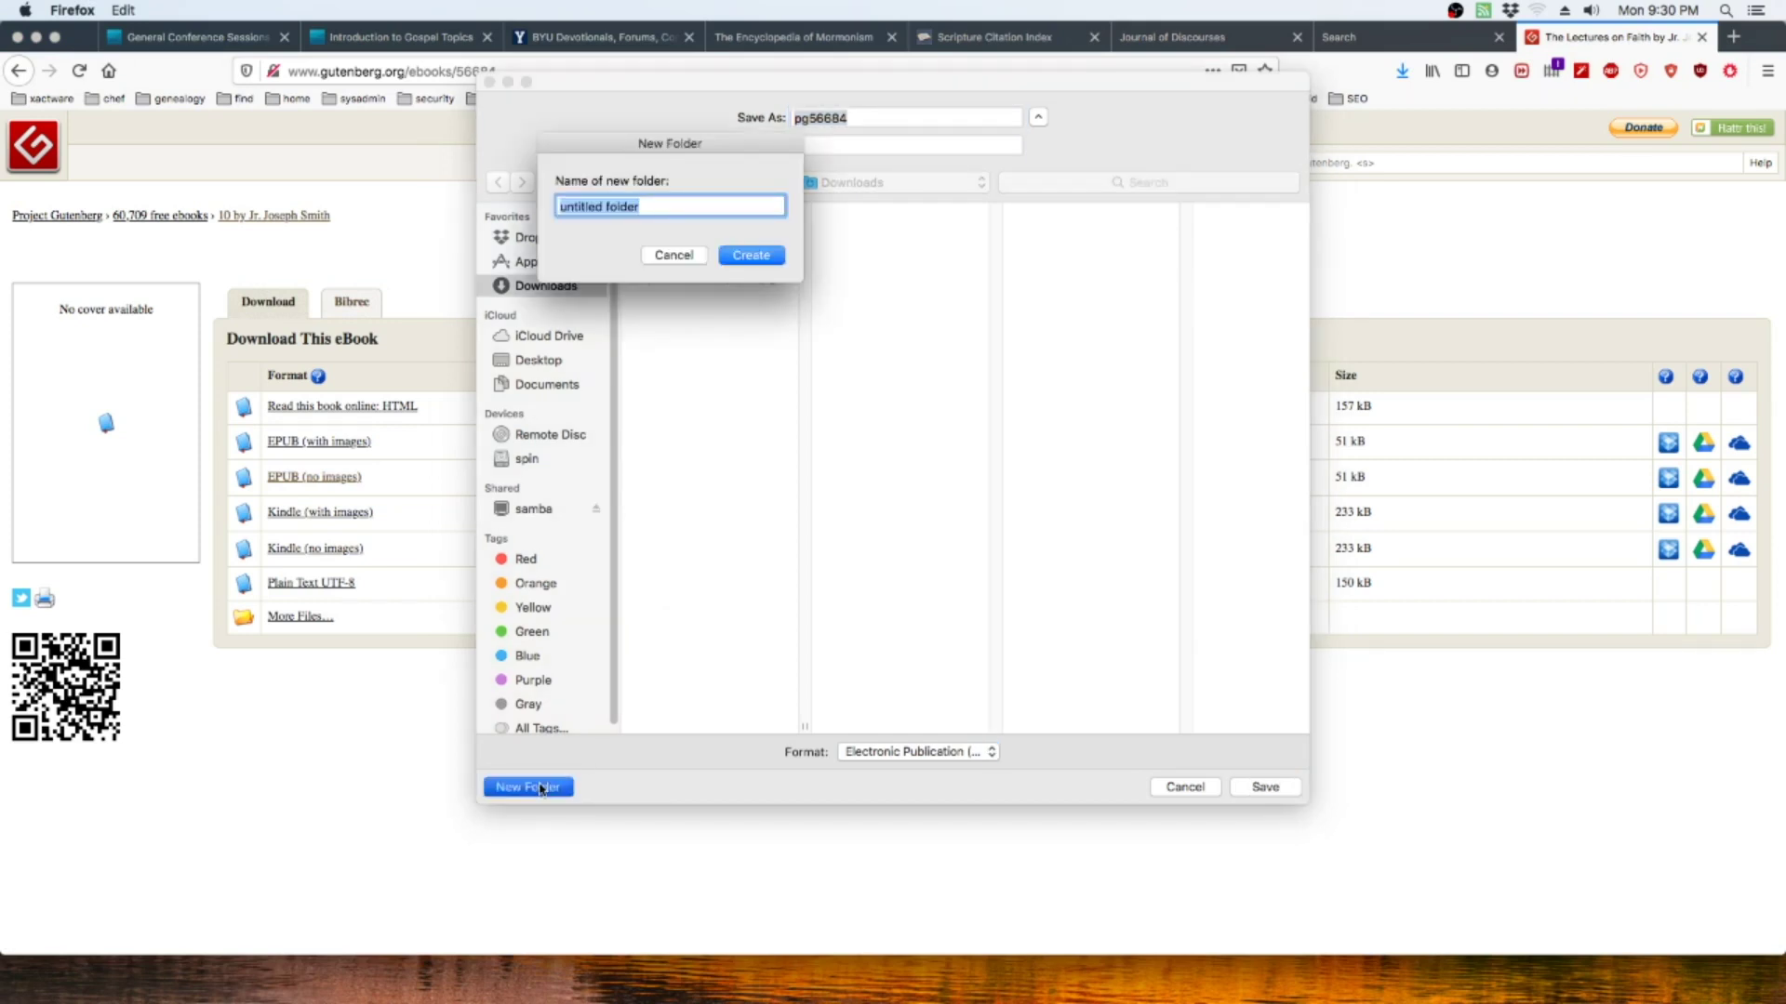
type("lds-database")
key("Return")
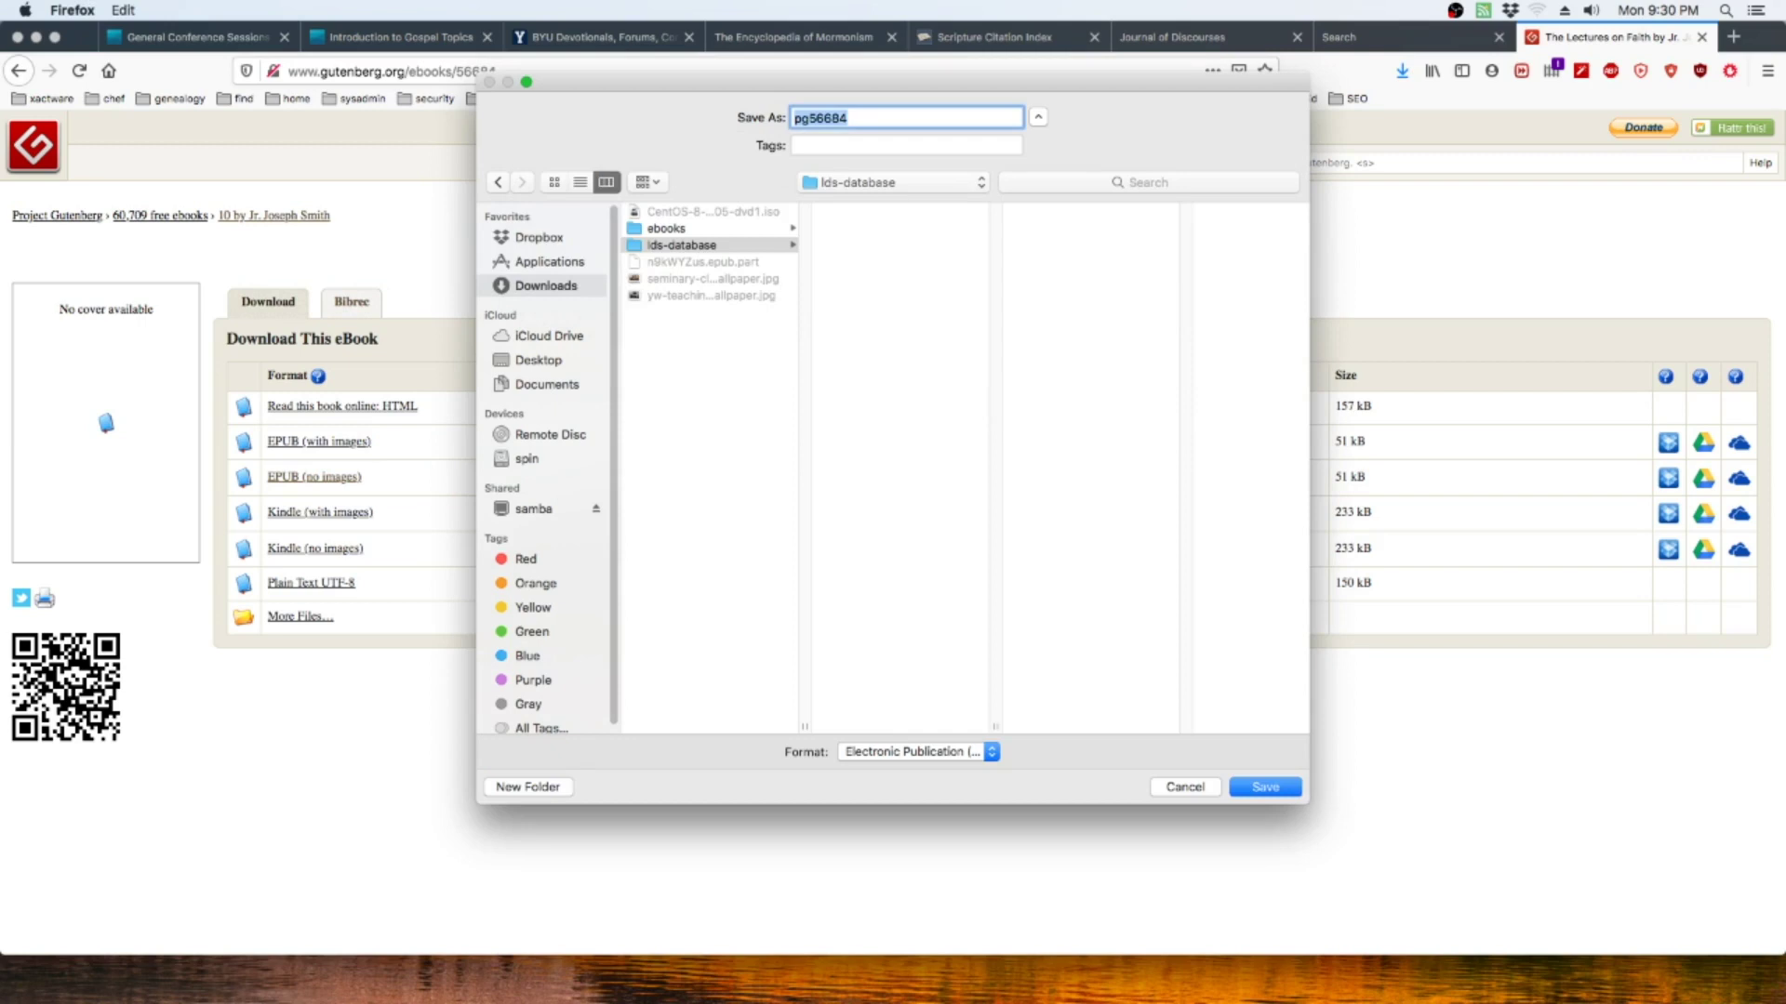
left_click(693, 247)
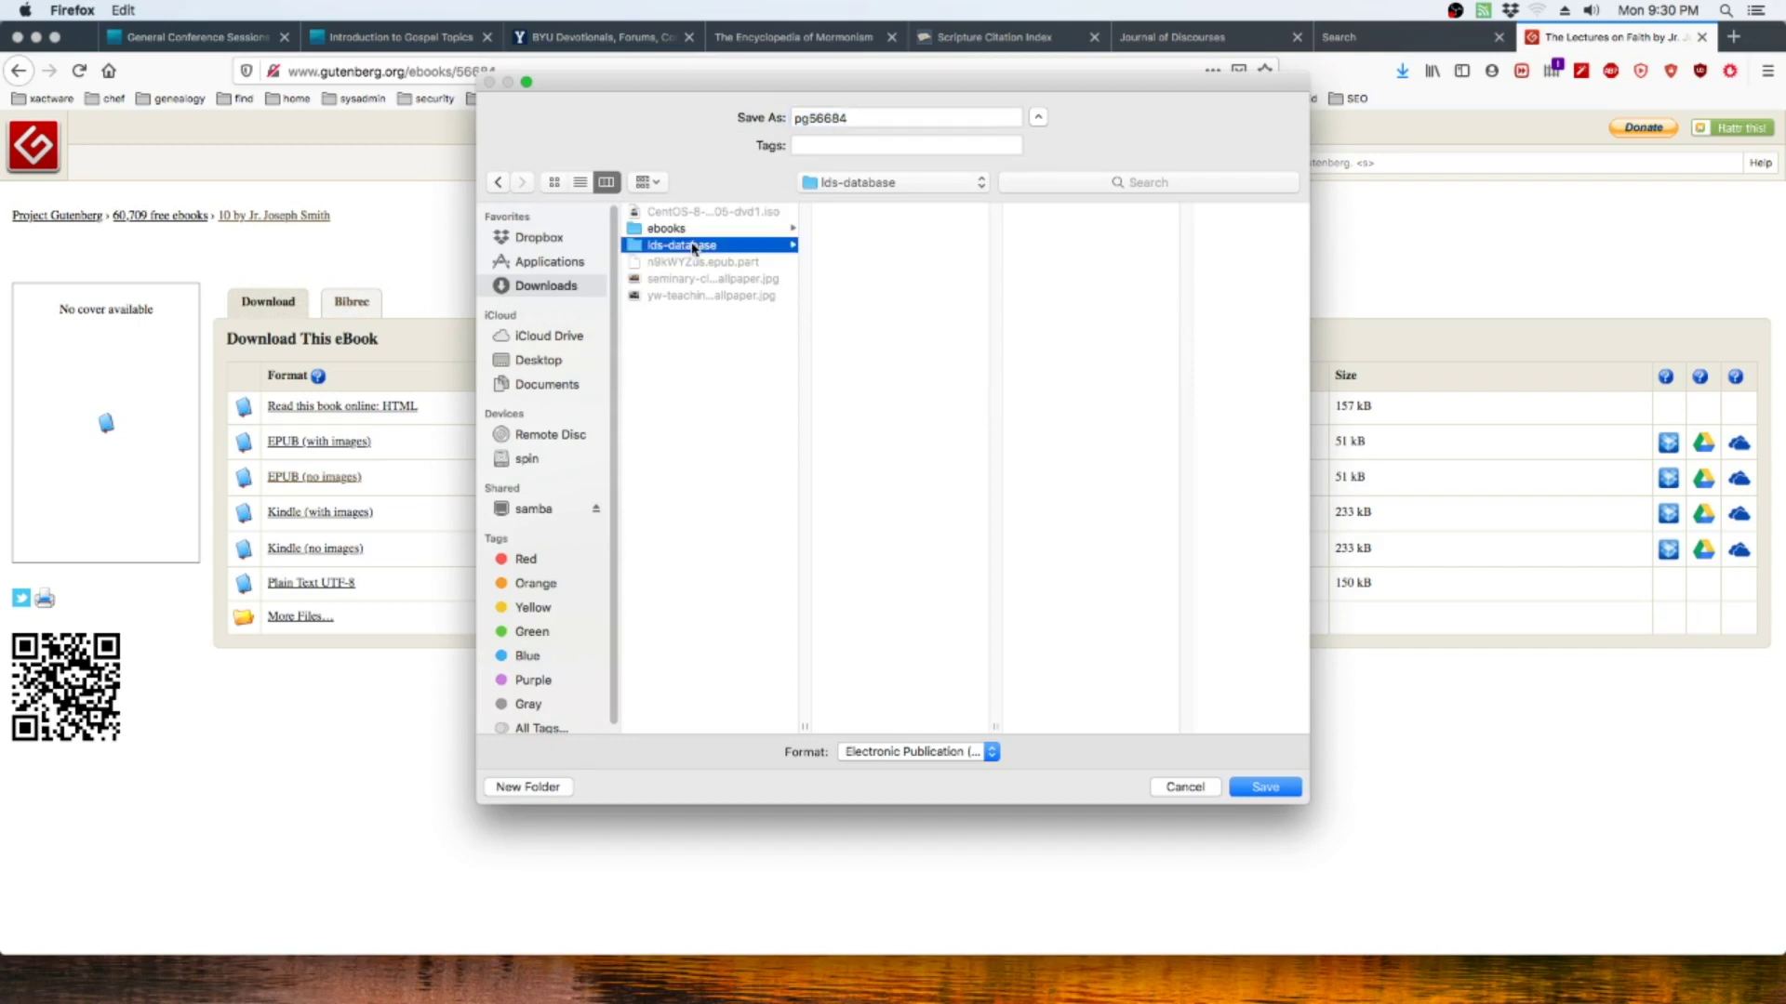
left_click(1267, 795)
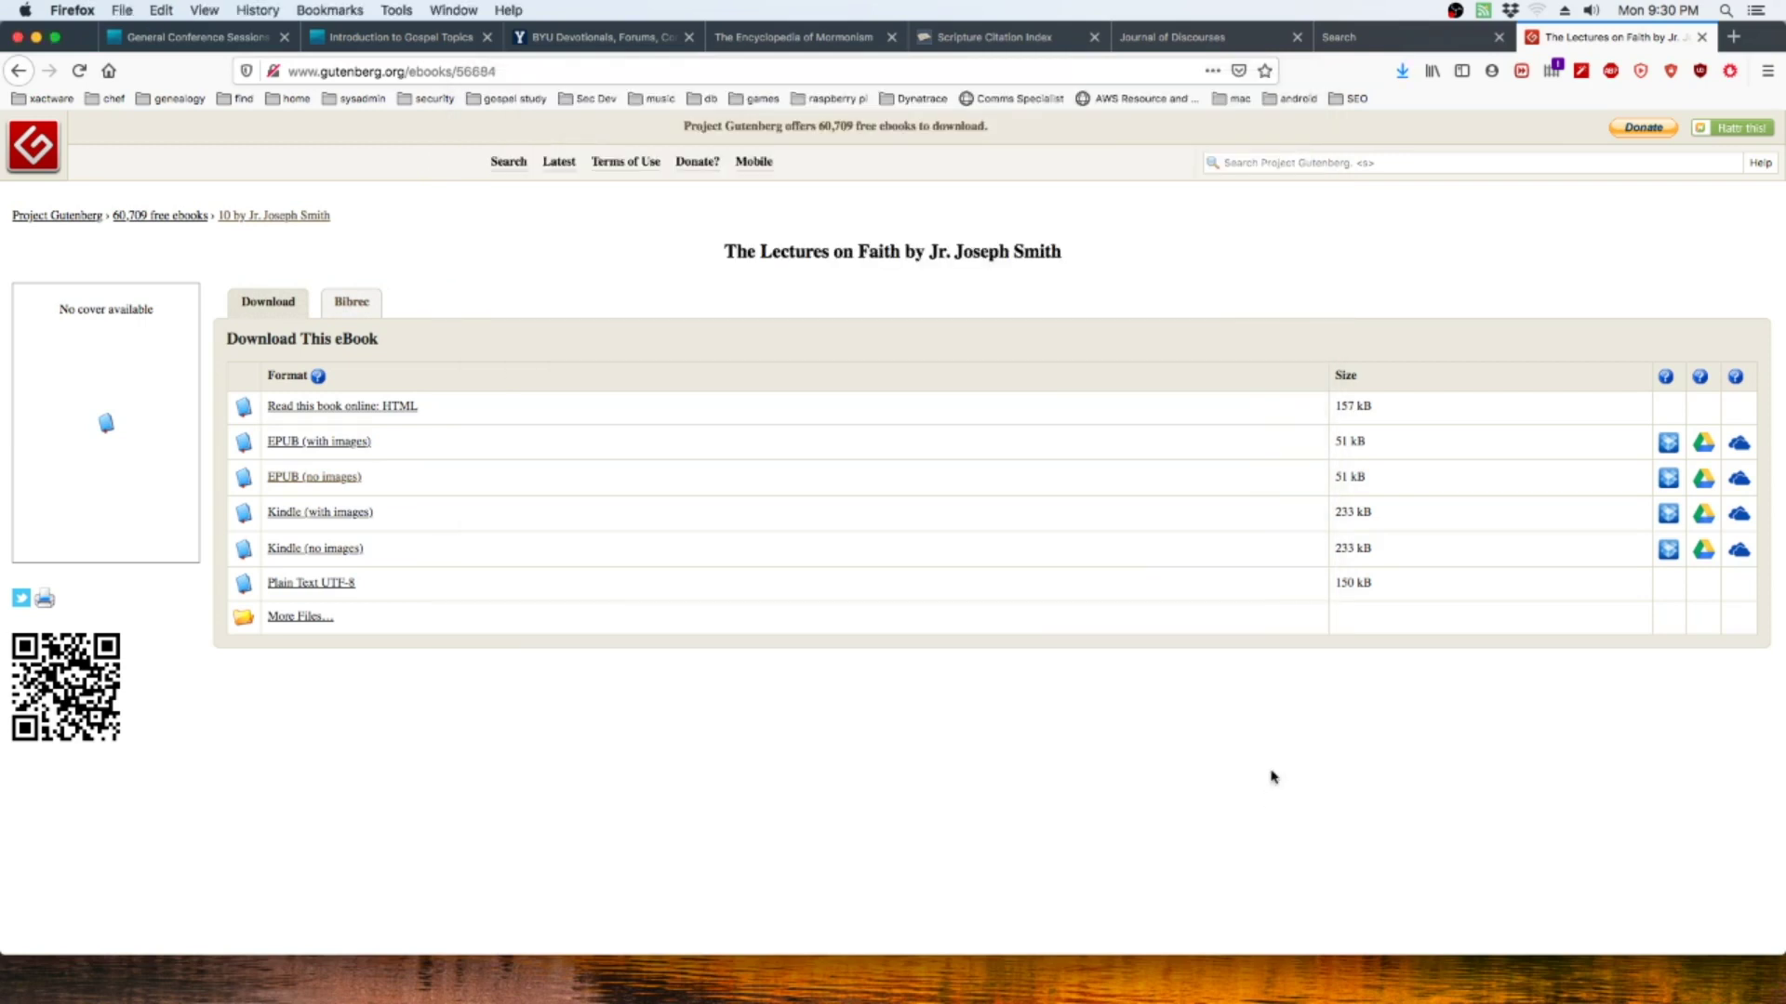
Return to the available texts and save the no-images EPUB of Key to the Science of Theology in lds-database
right_click(1385, 258)
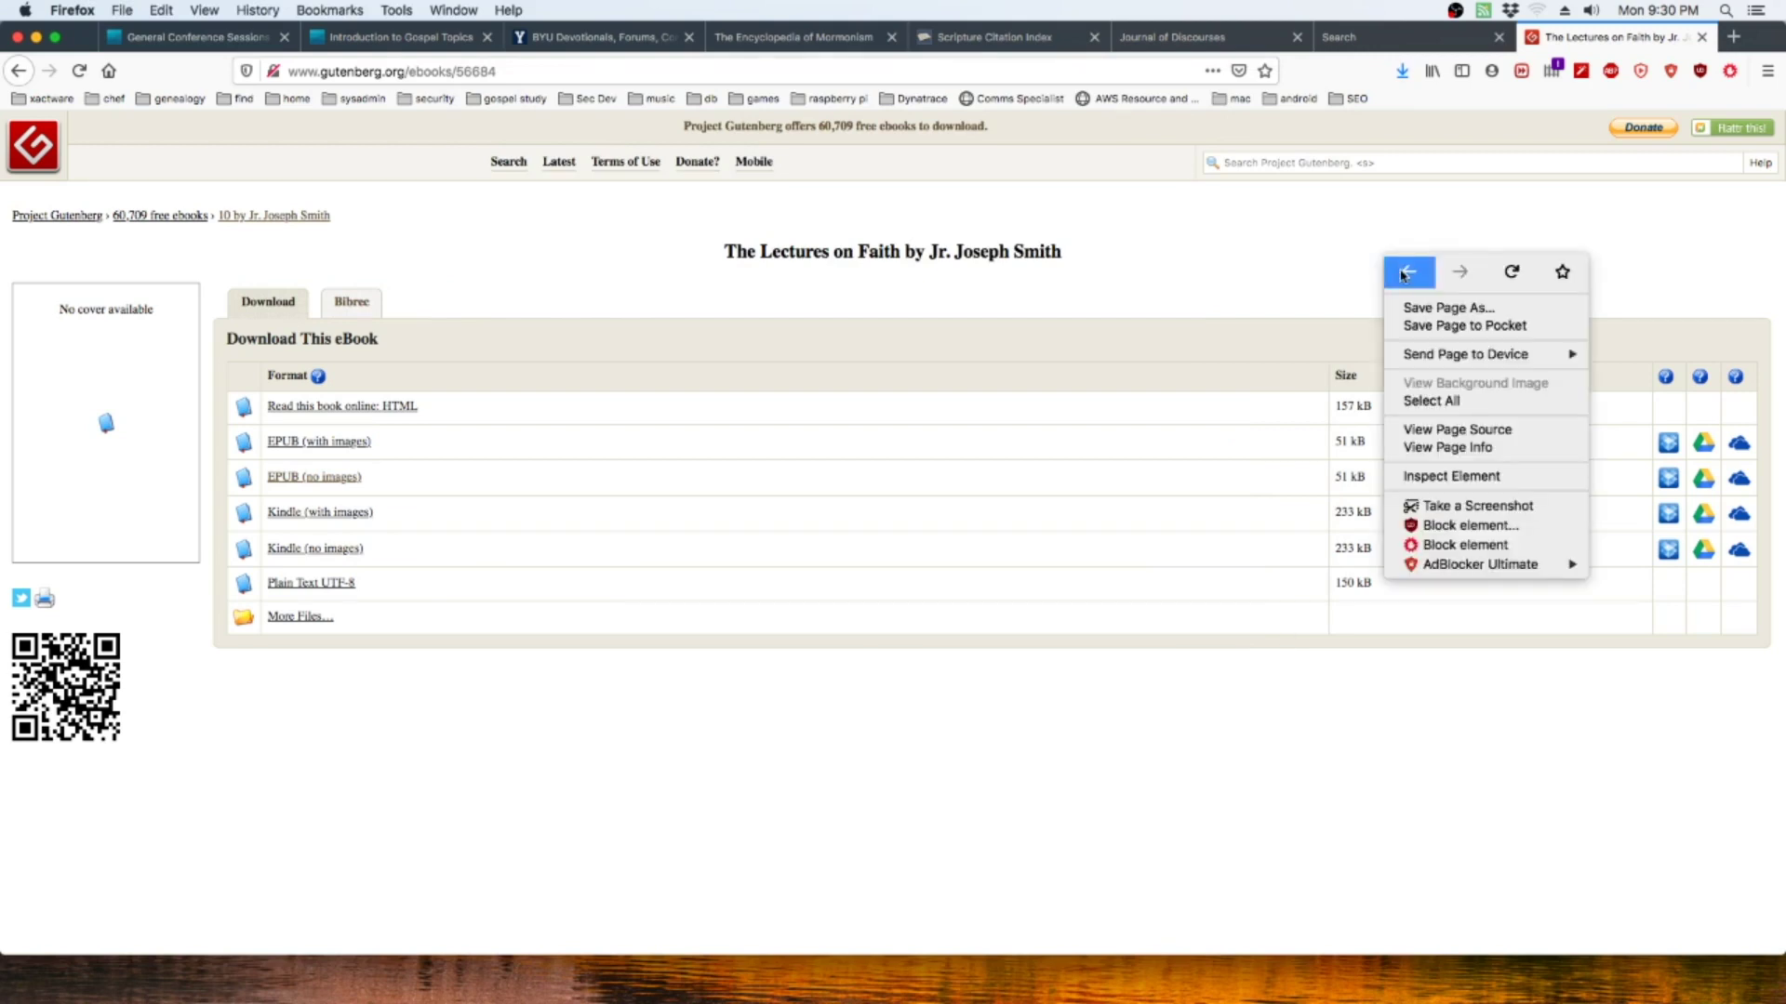
left_click(1406, 273)
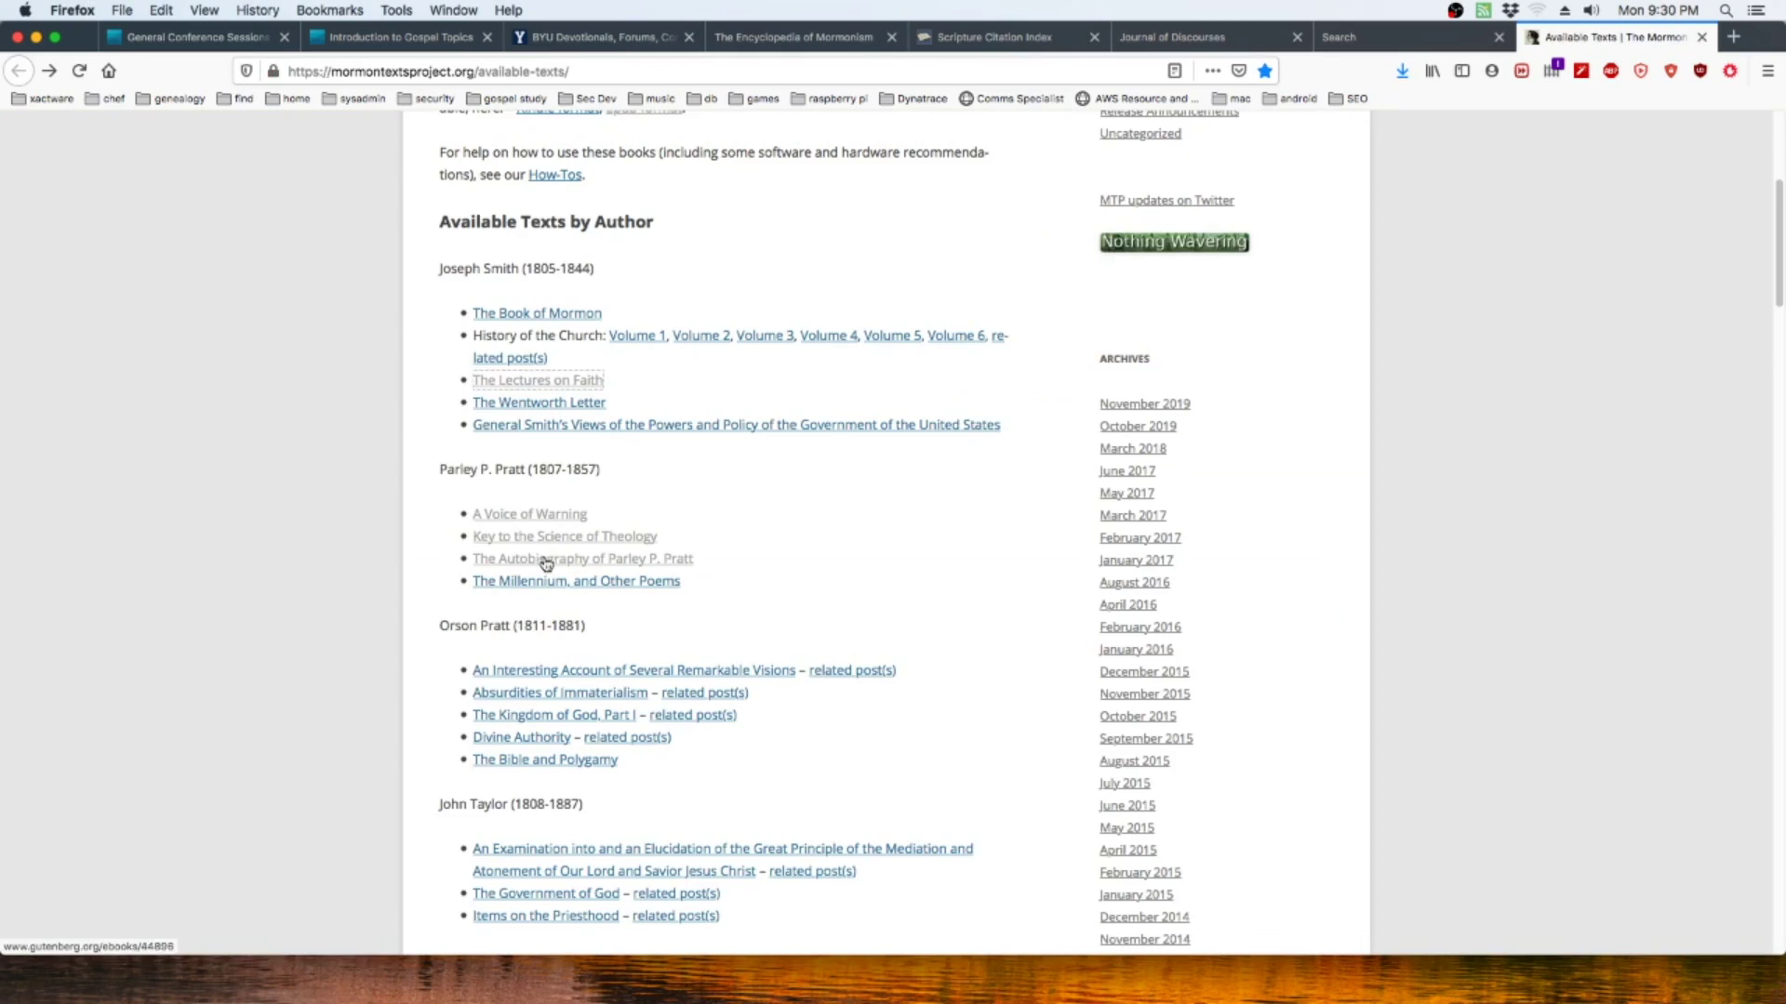
left_click(523, 536)
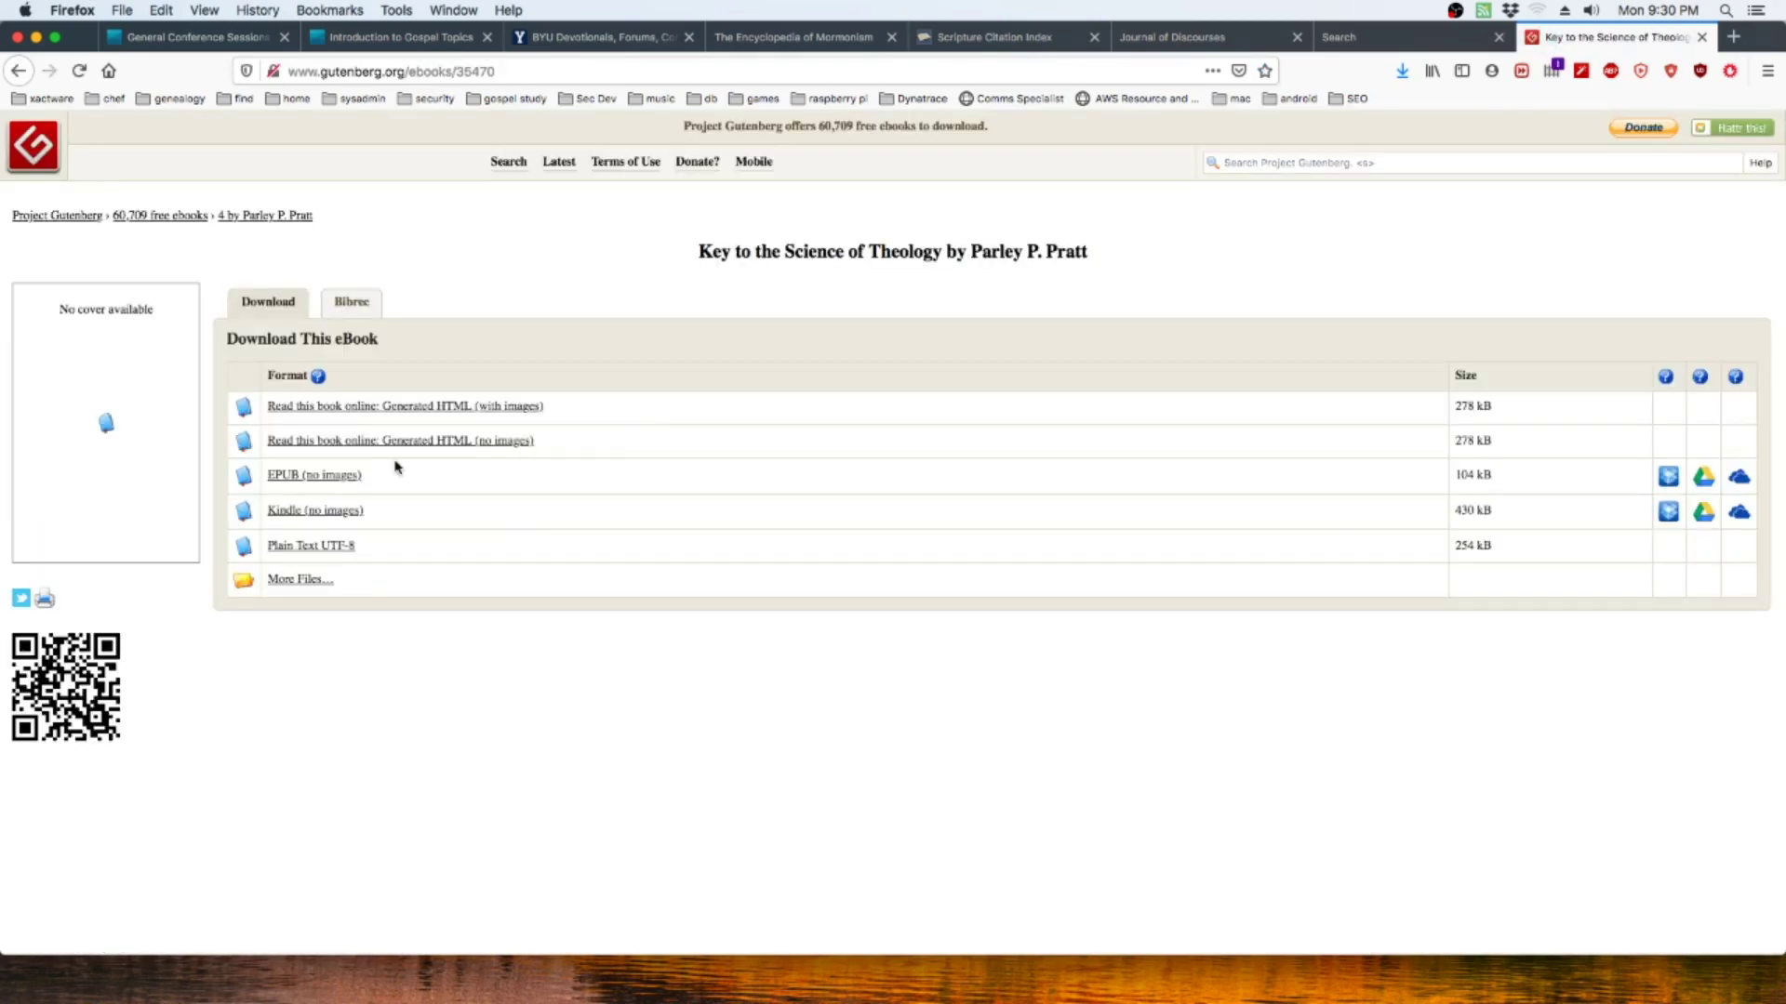
left_click(298, 476)
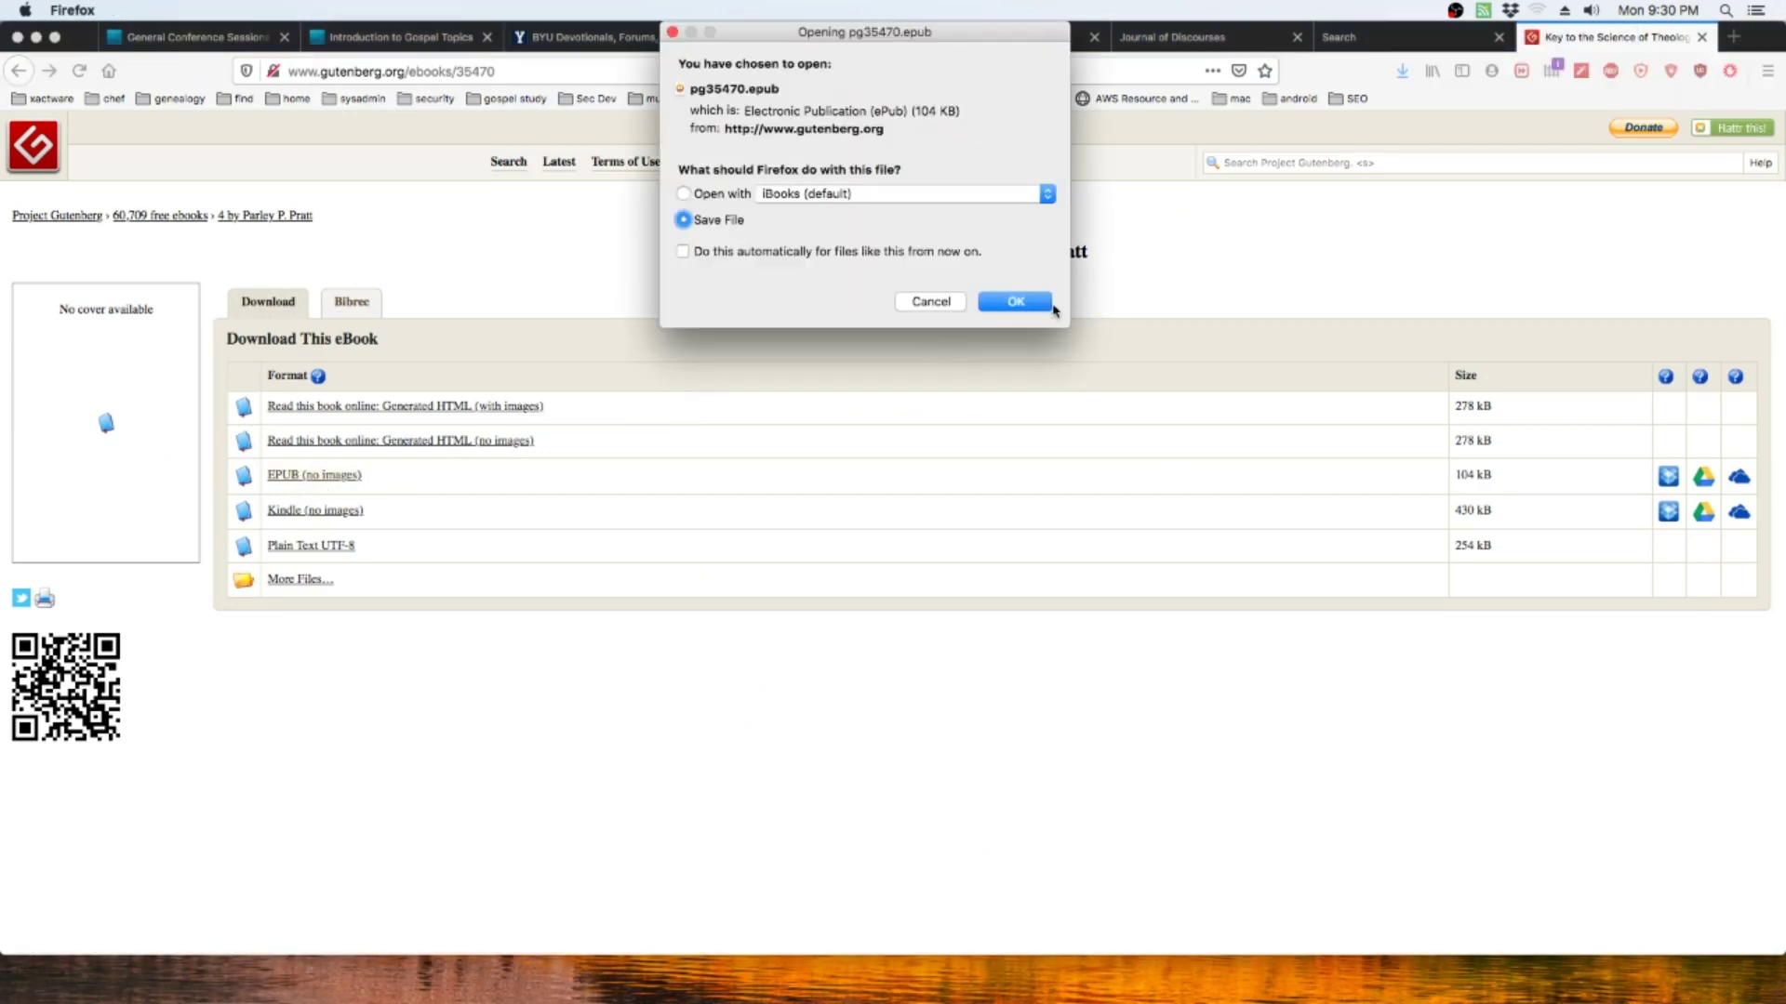
left_click(1030, 306)
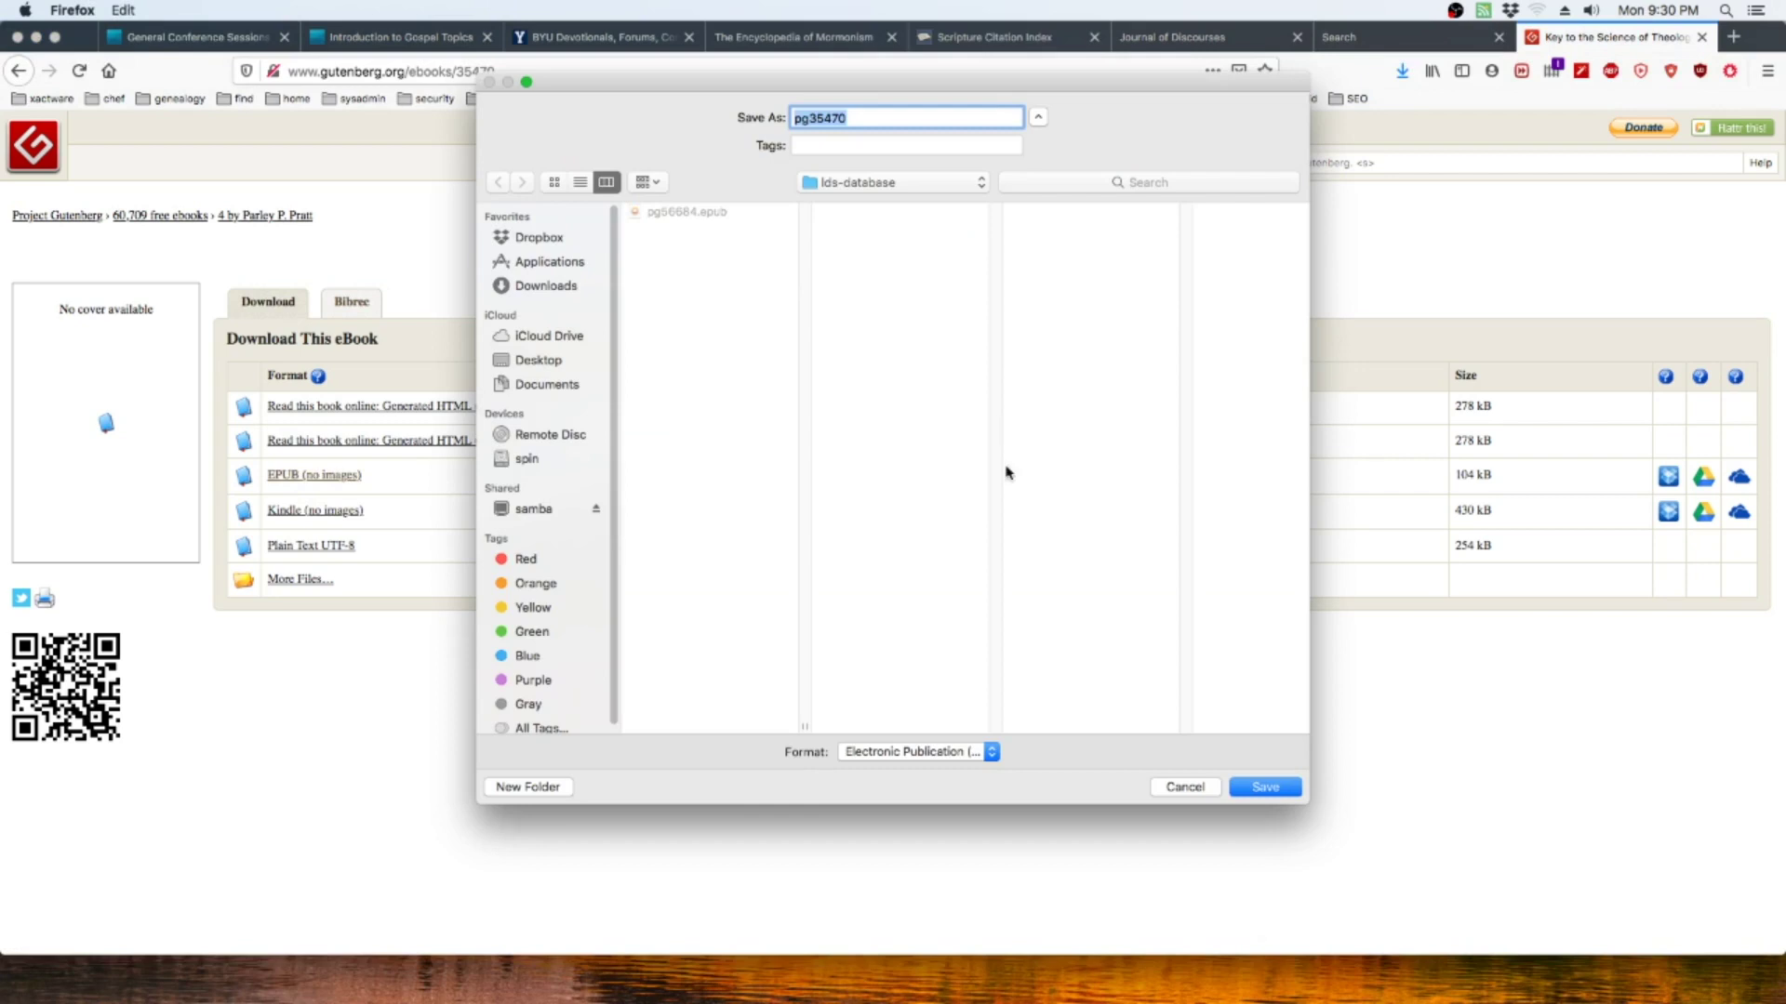
left_click(1267, 787)
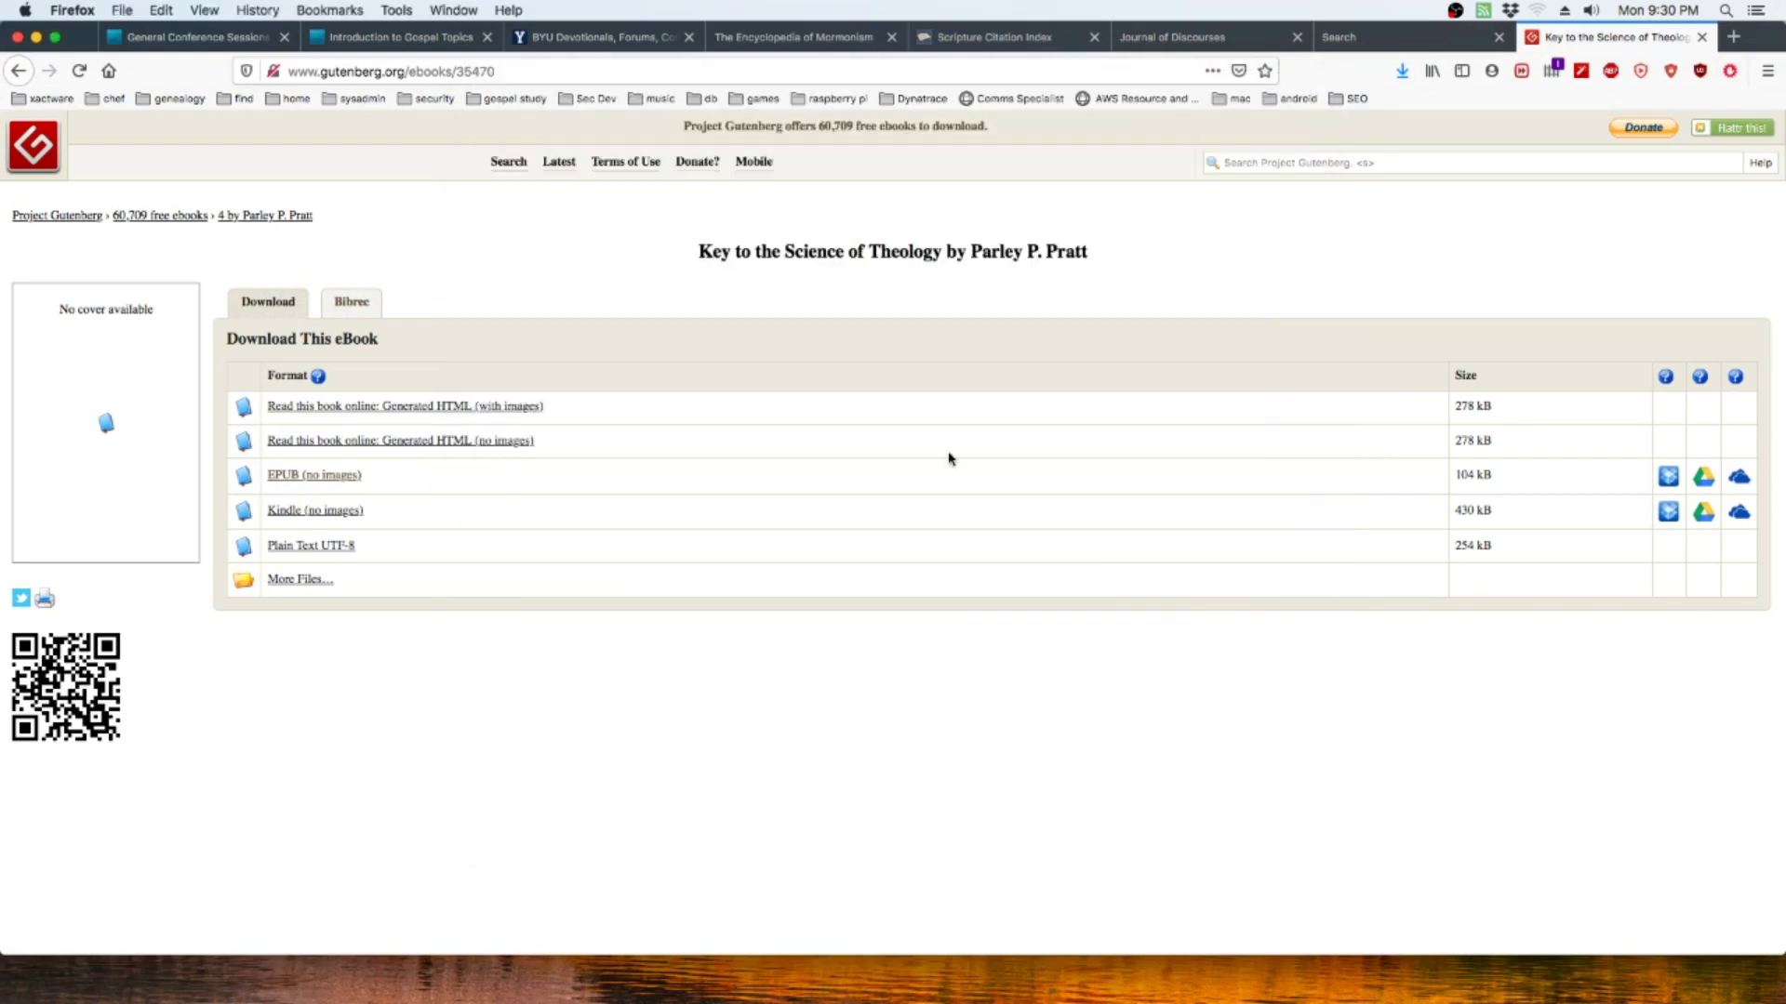
Return to the available texts and save the no-images EPUB of James E. Talmage's Jesus the Christ in lds-database
right_click(1243, 243)
left_click(1261, 247)
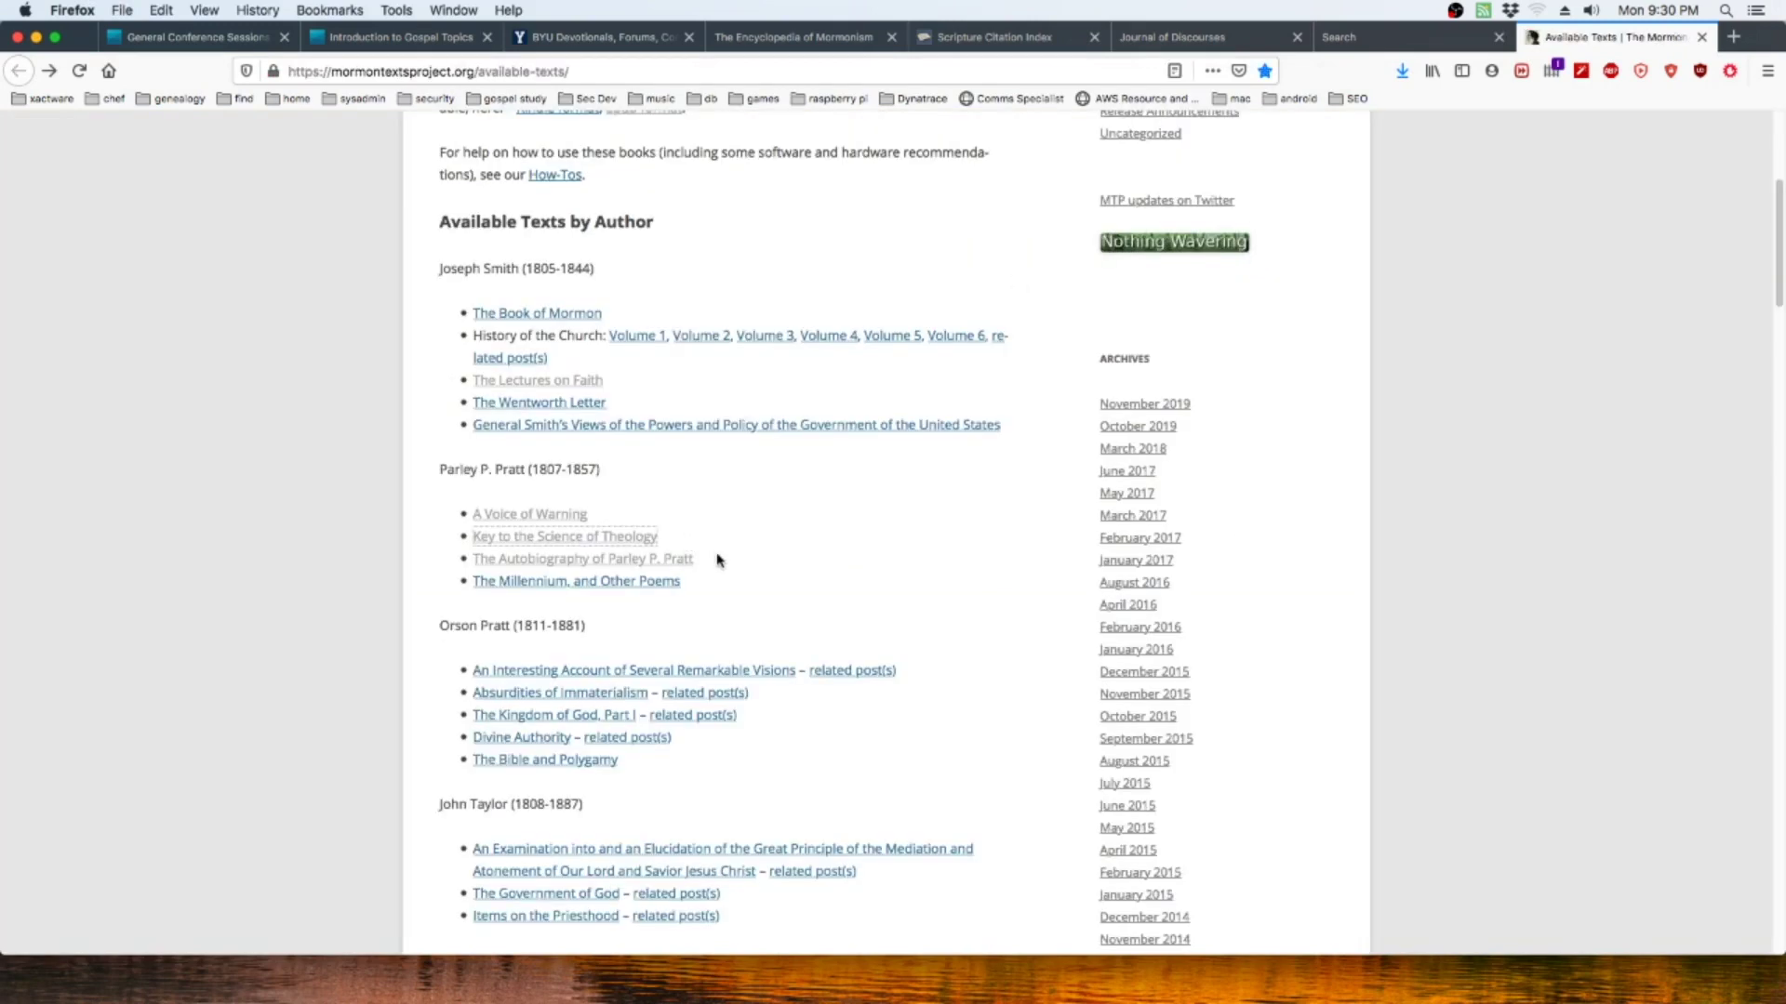
scroll(720, 563, "down", 2)
scroll(720, 563, "down", 10)
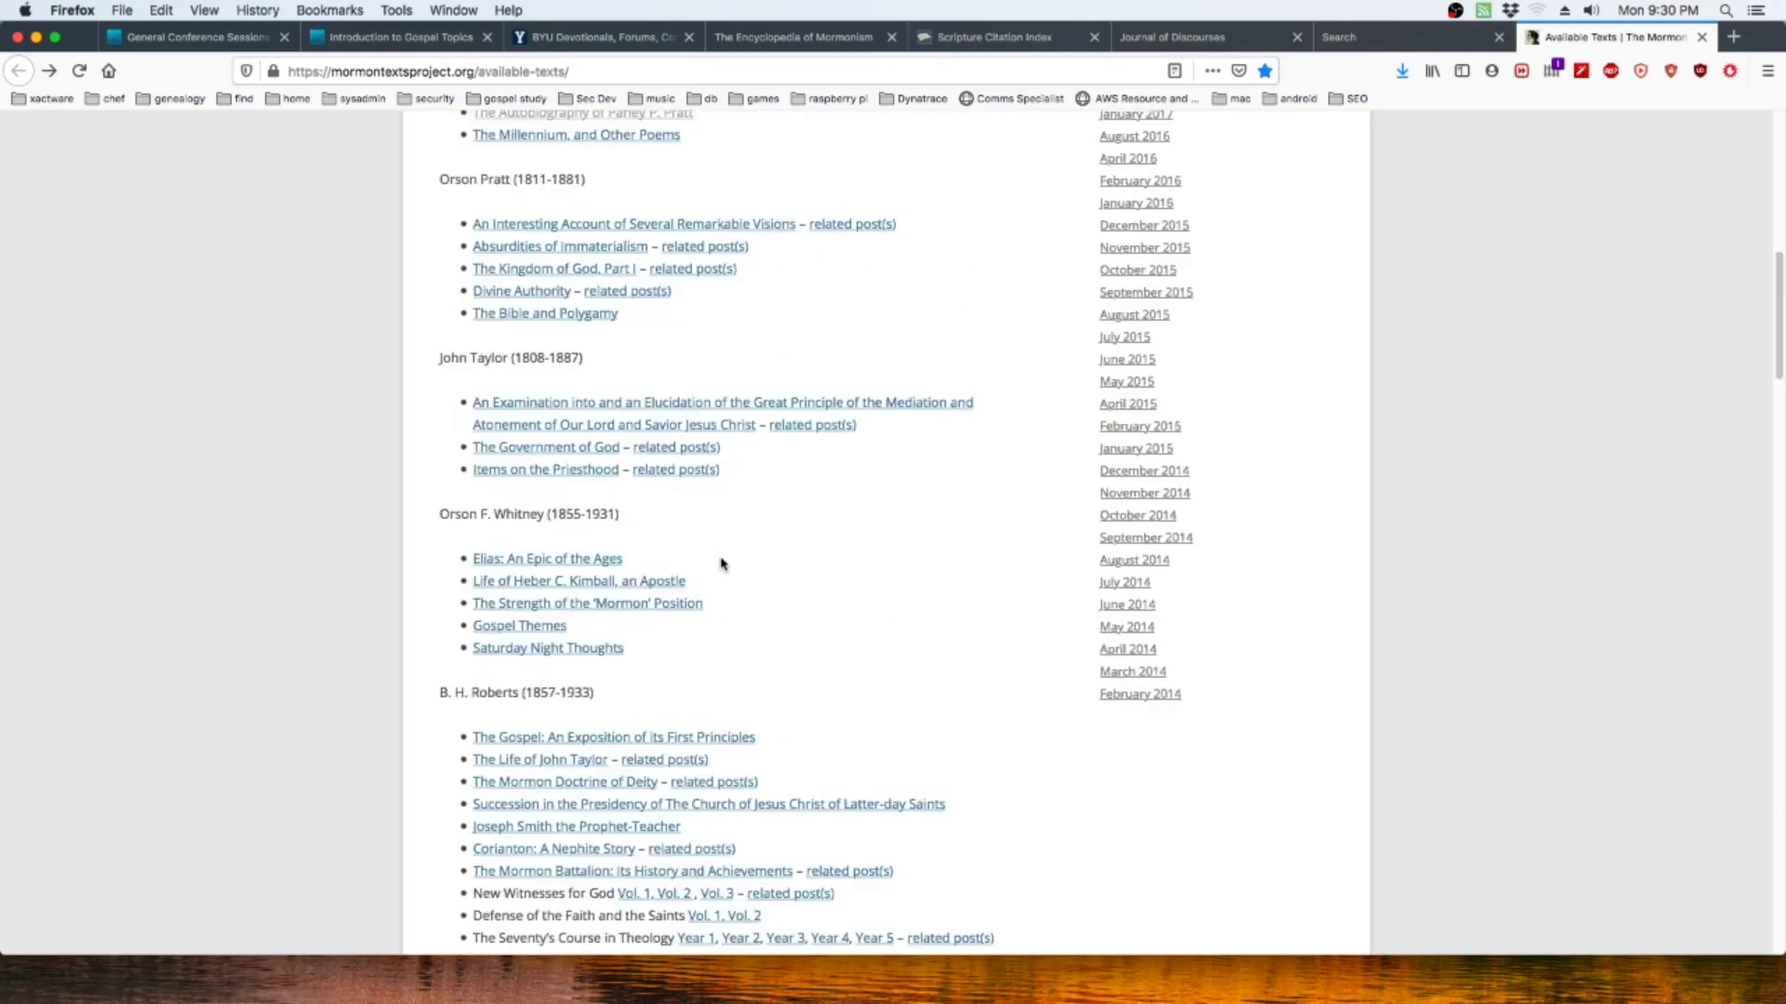
scroll(721, 564, "down", 5)
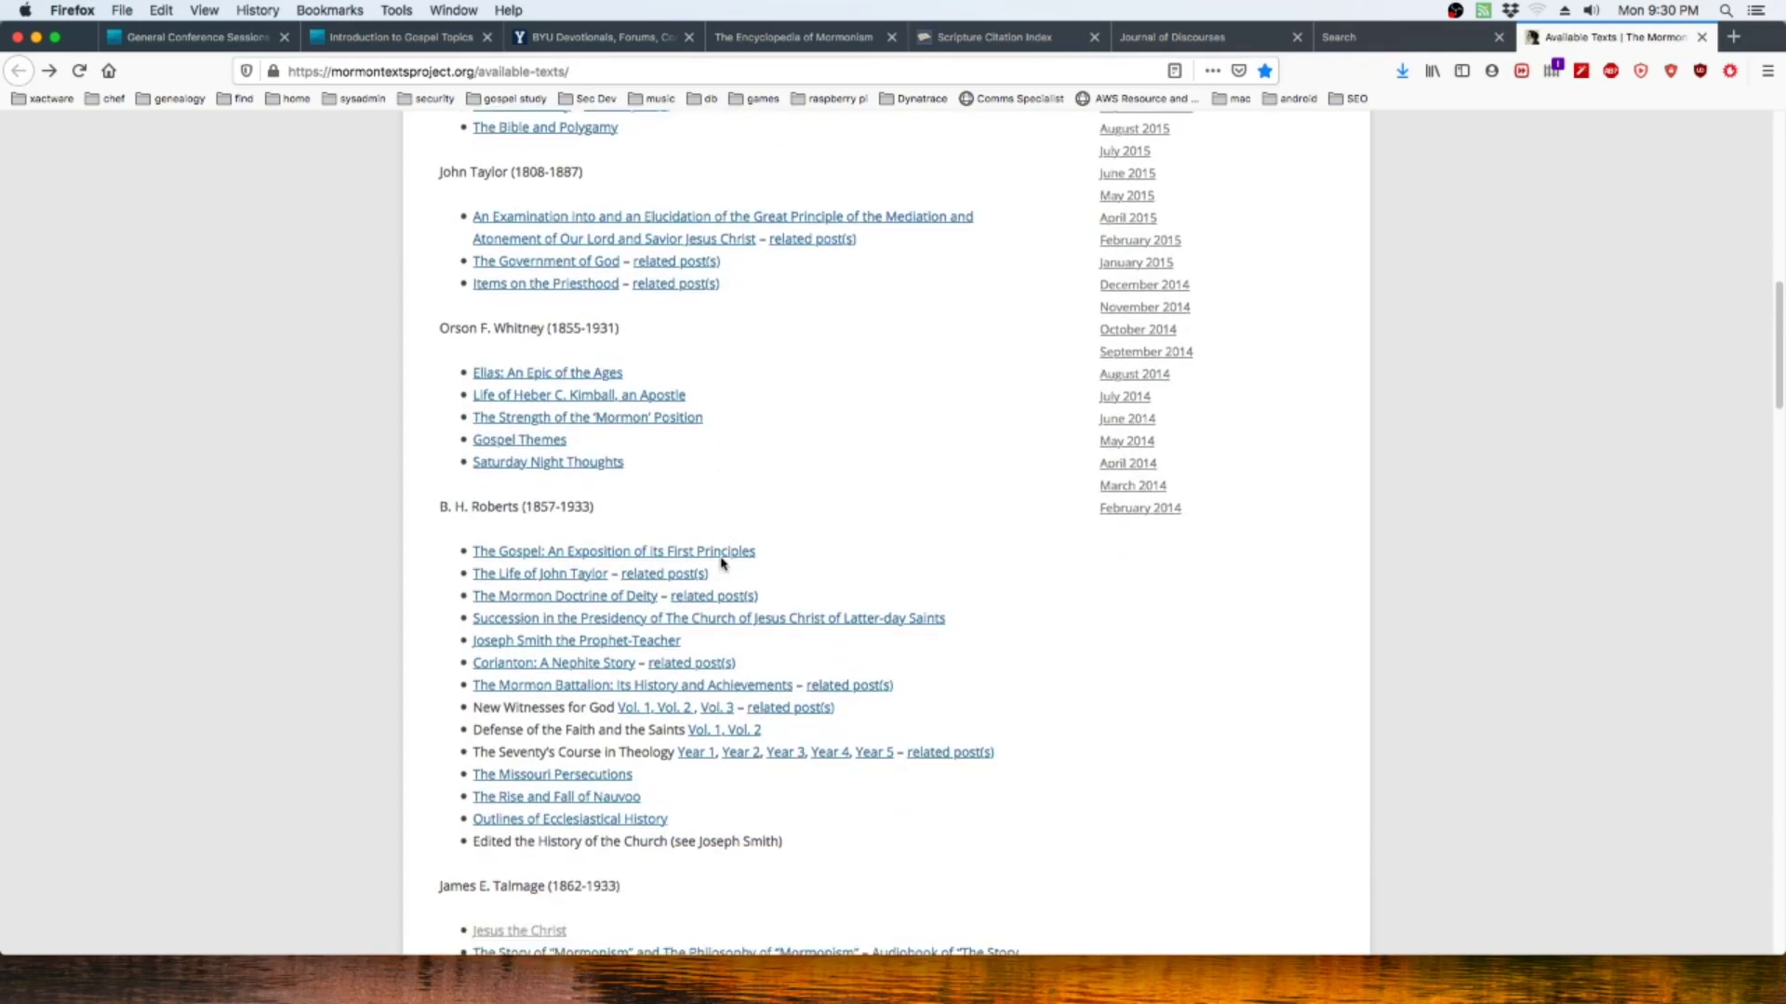
scroll(721, 564, "down", 4)
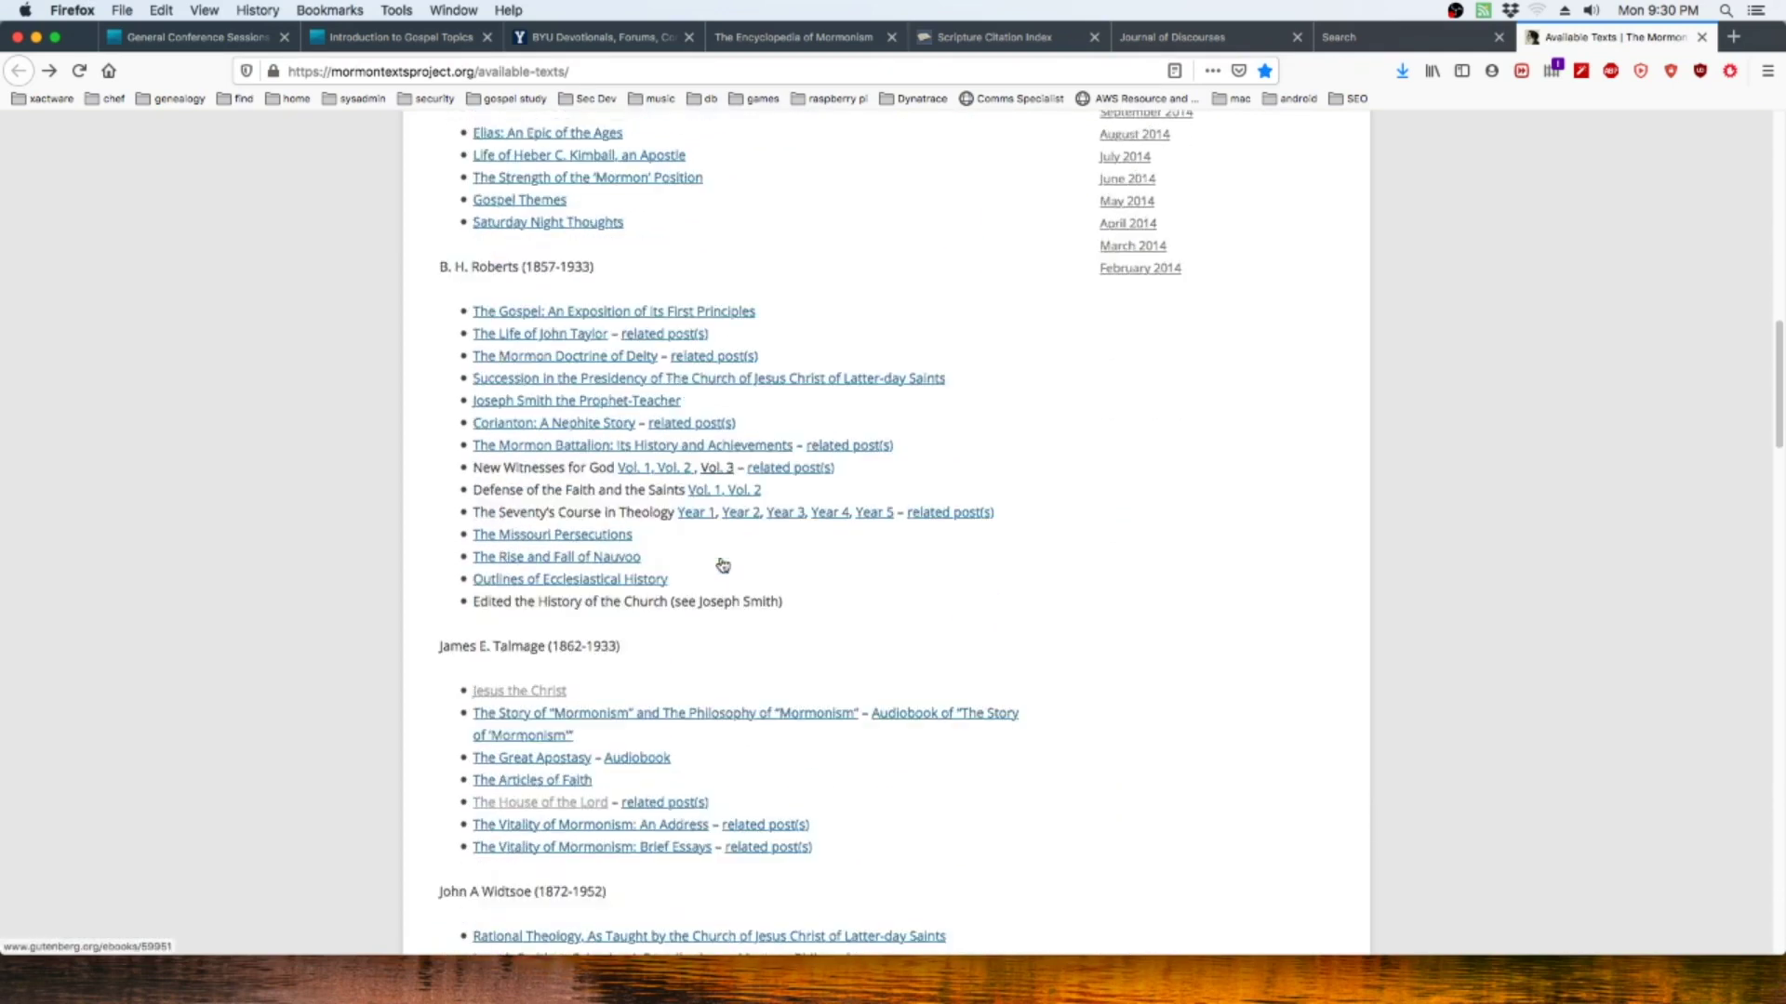
scroll(721, 563, "down", 2)
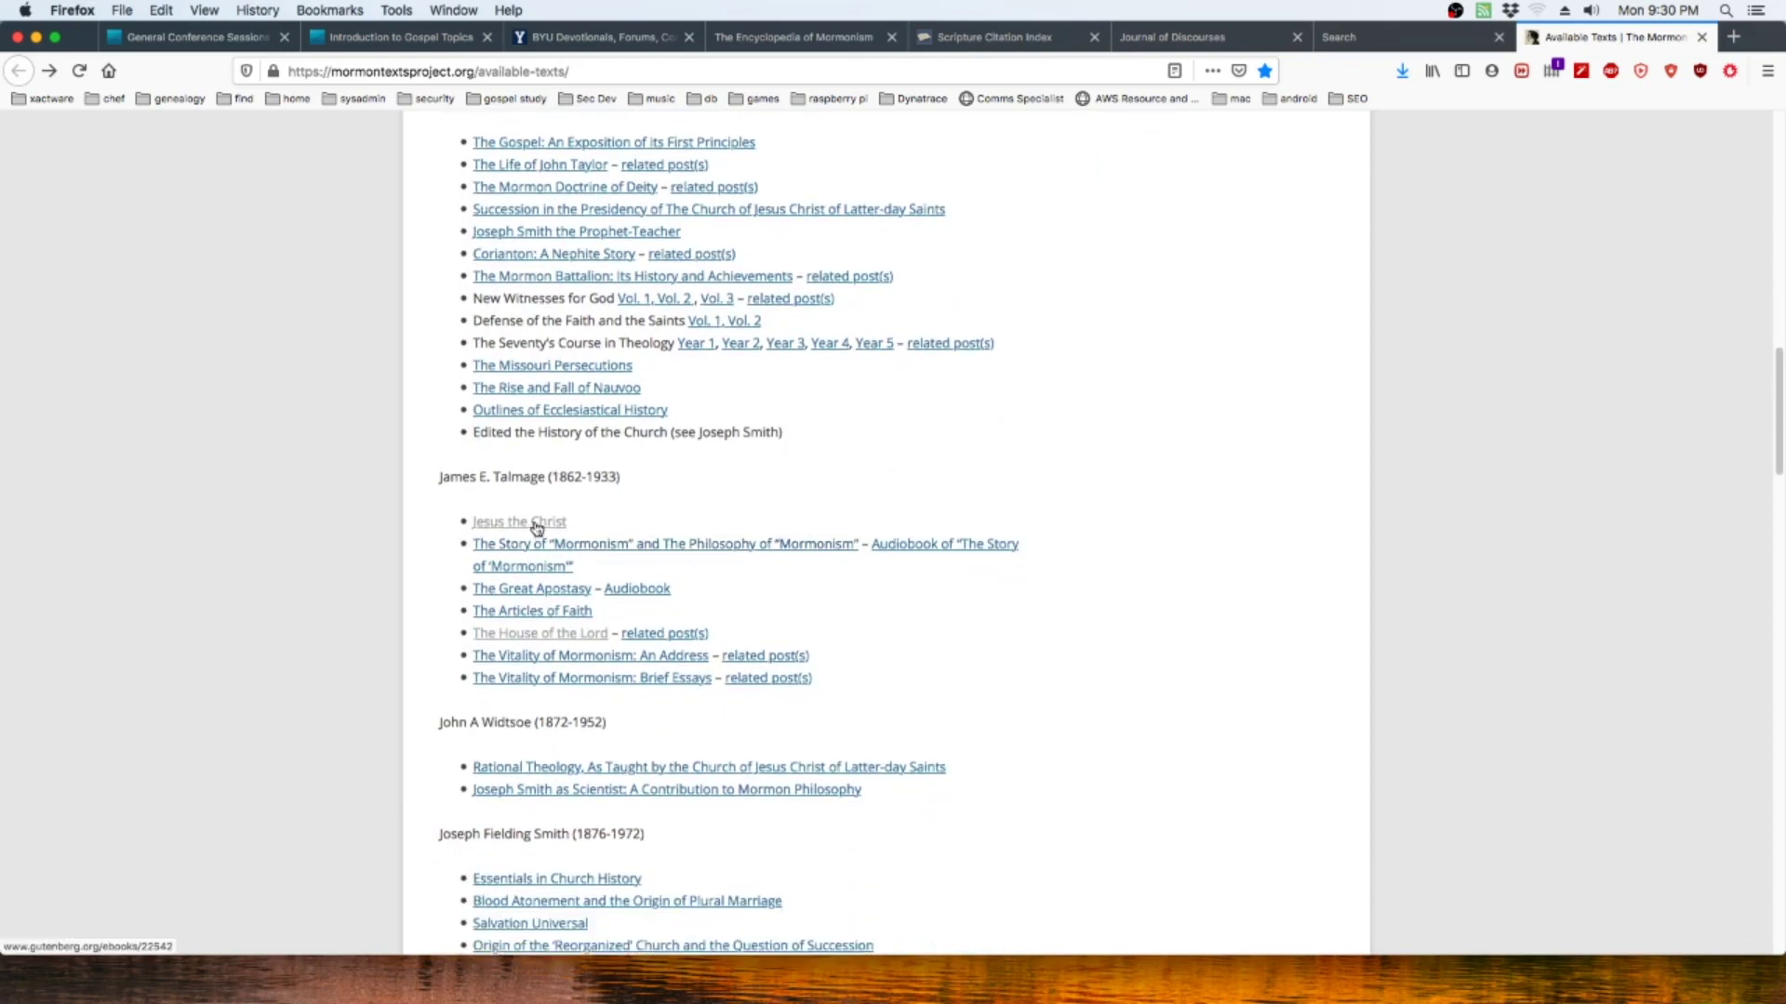
left_click(537, 526)
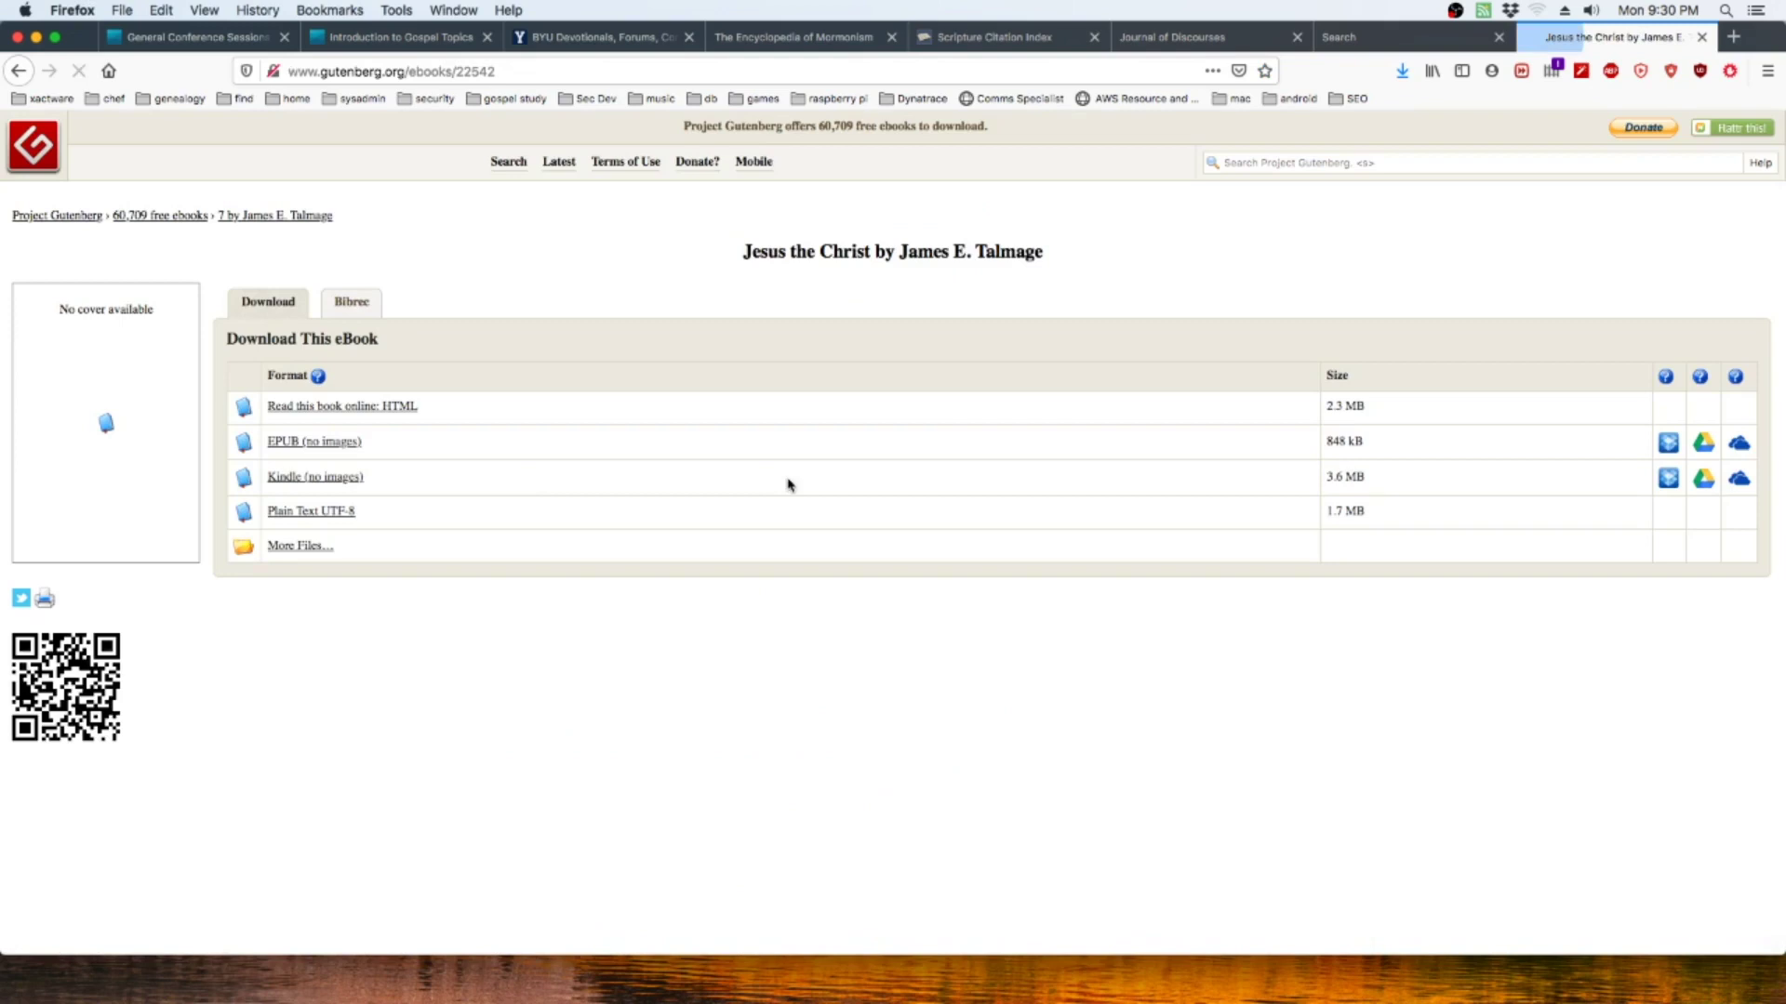
left_click(307, 443)
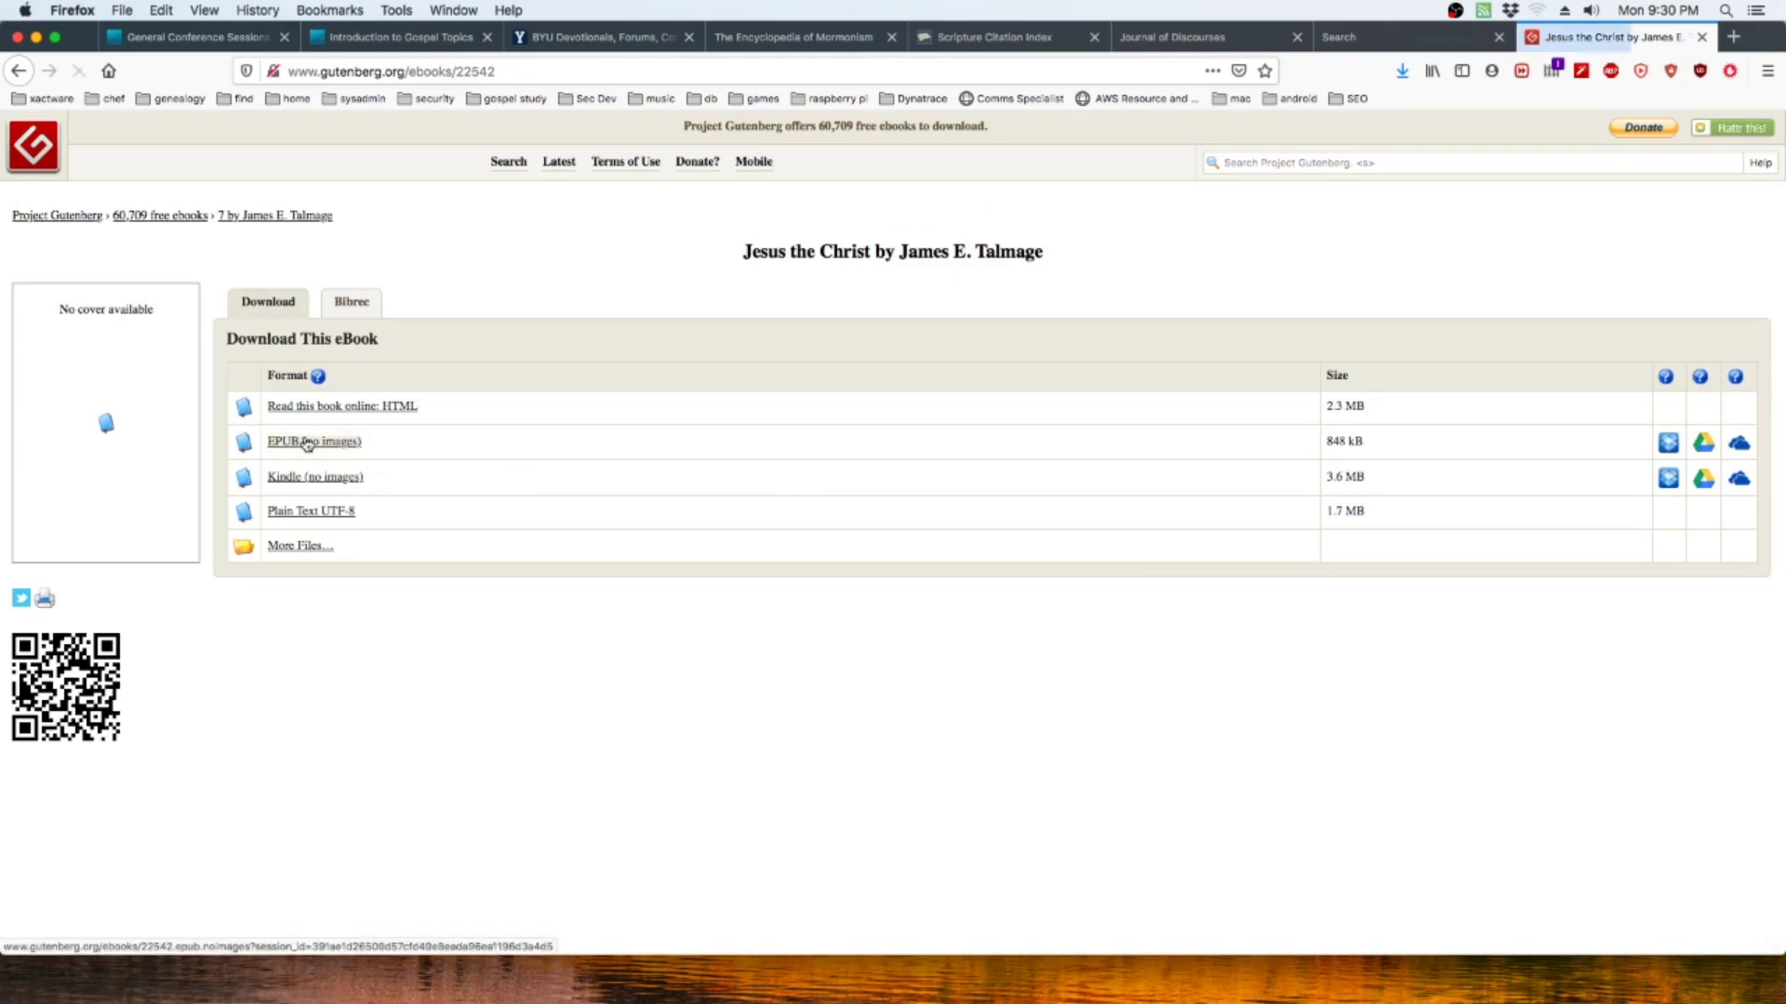
left_click(1020, 302)
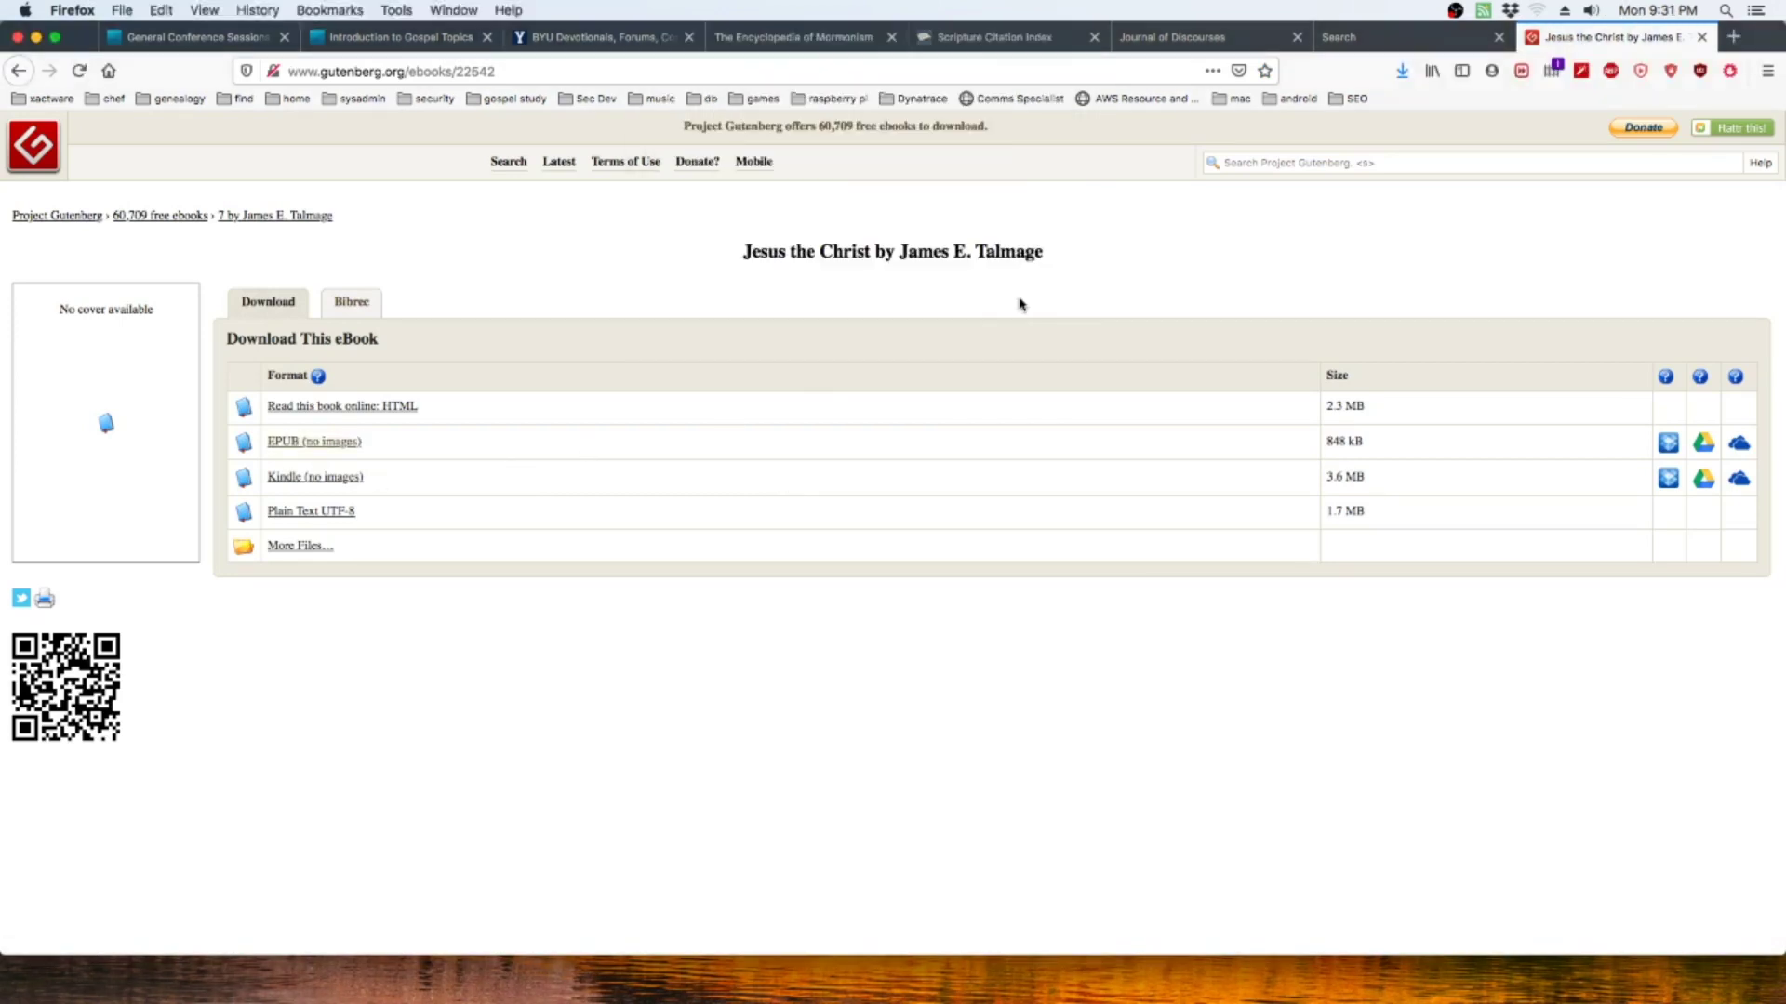
left_click(1264, 787)
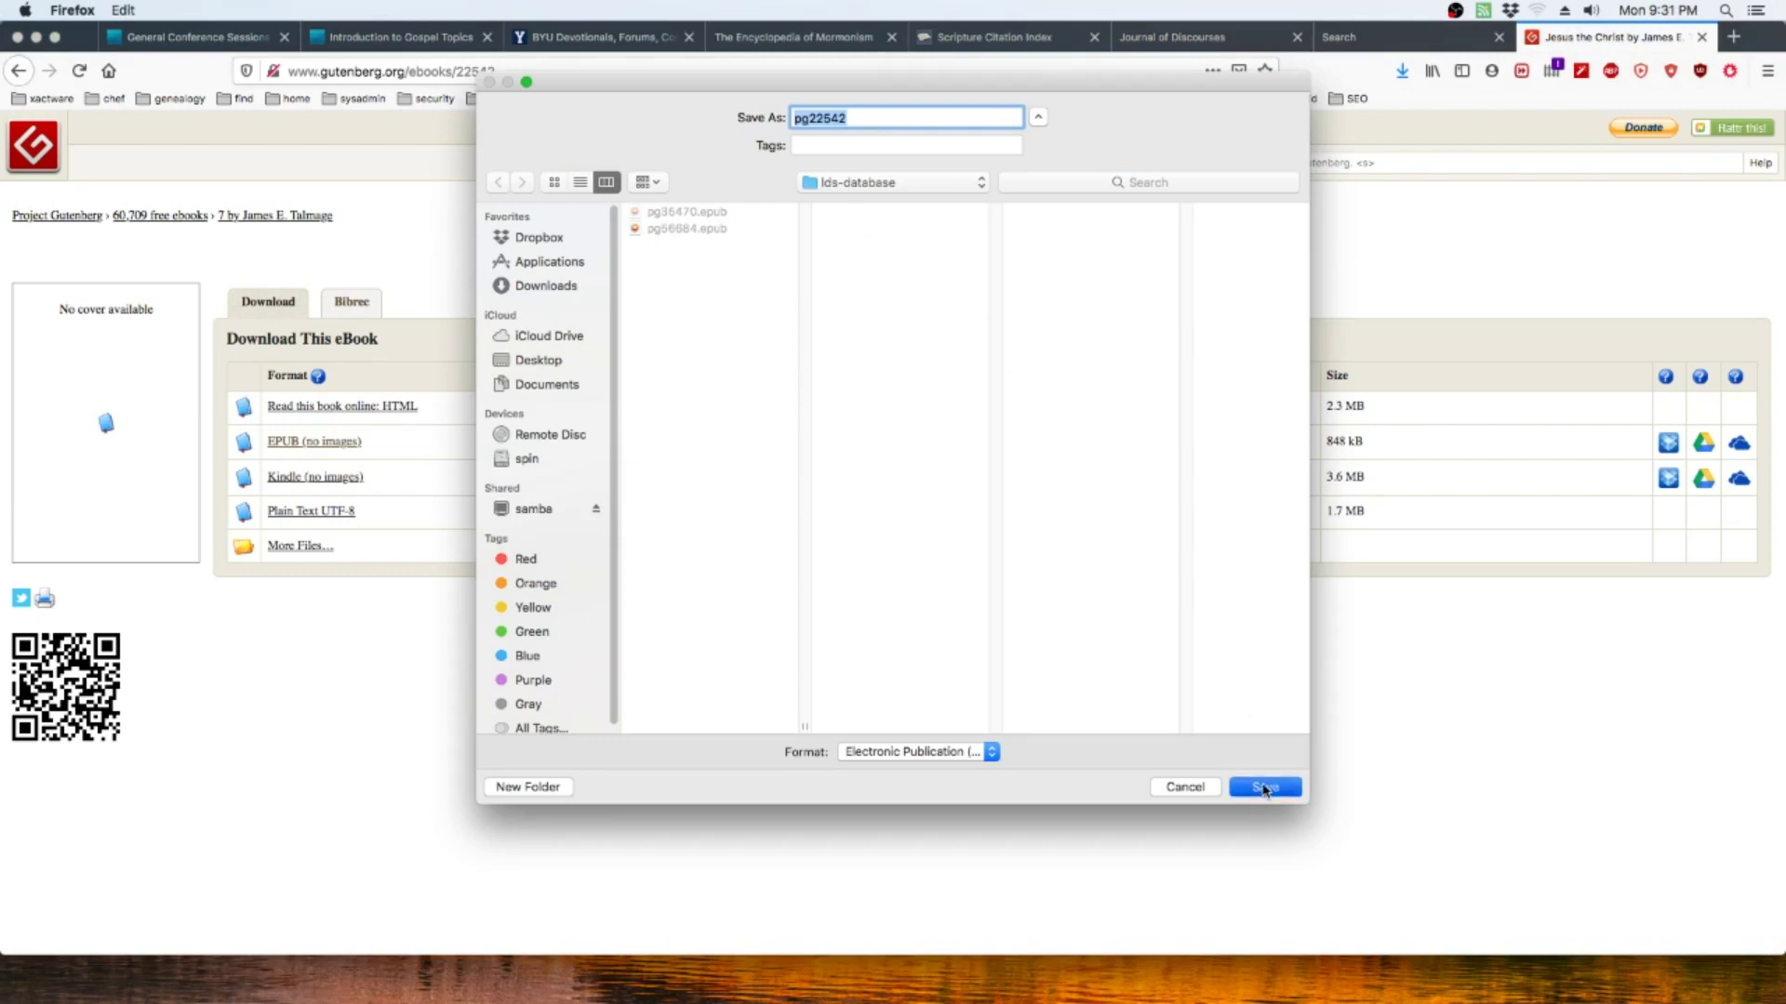
Return to the available texts and save the no-images EPUB of The House of the Lord in lds-database
right_click(1242, 192)
left_click(1268, 200)
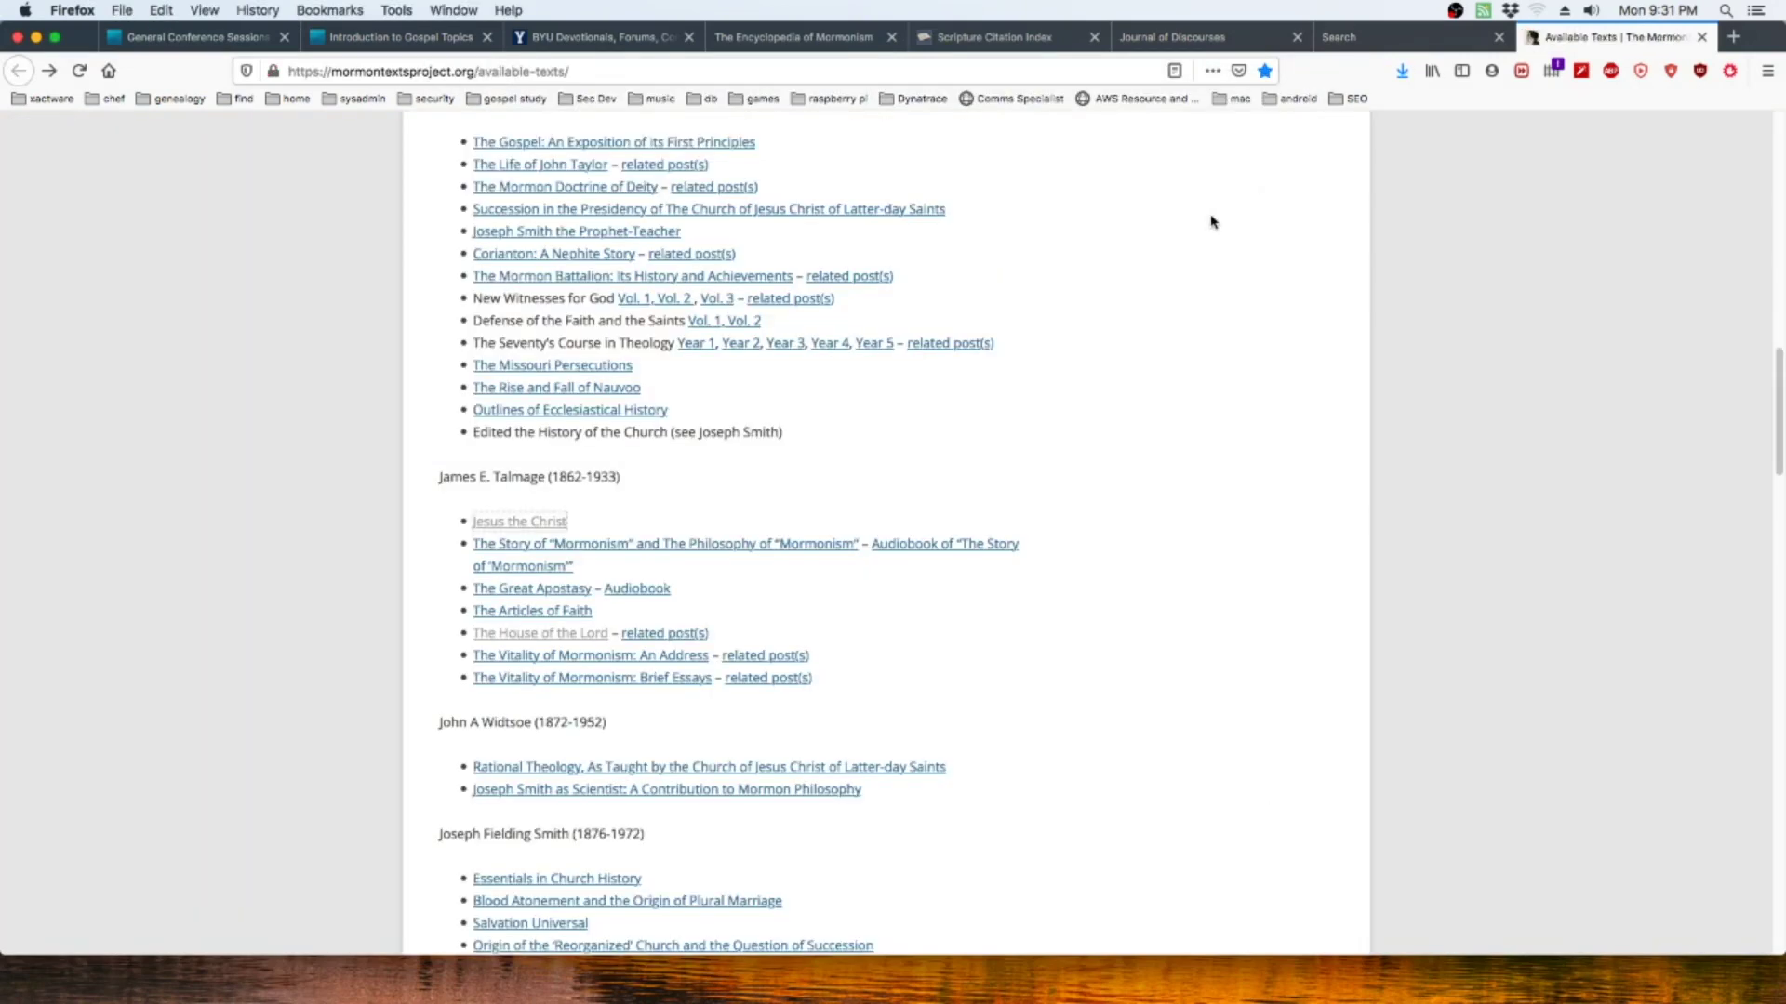
left_click(548, 635)
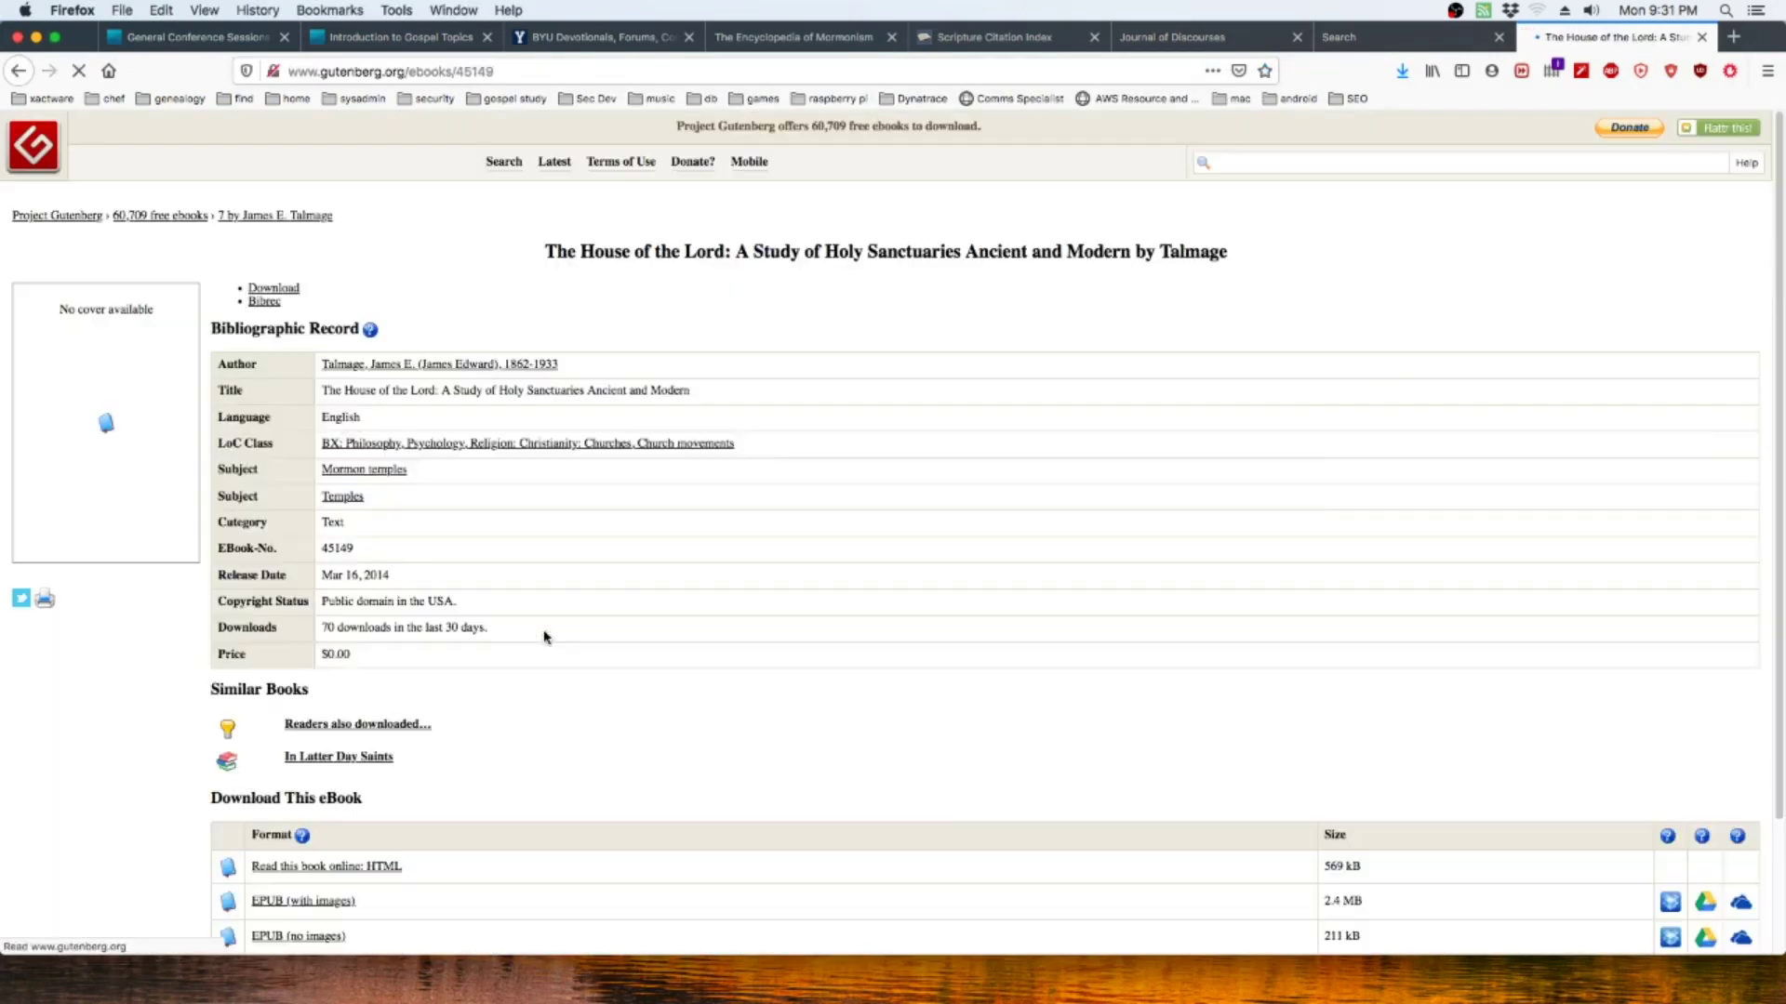
left_click(283, 478)
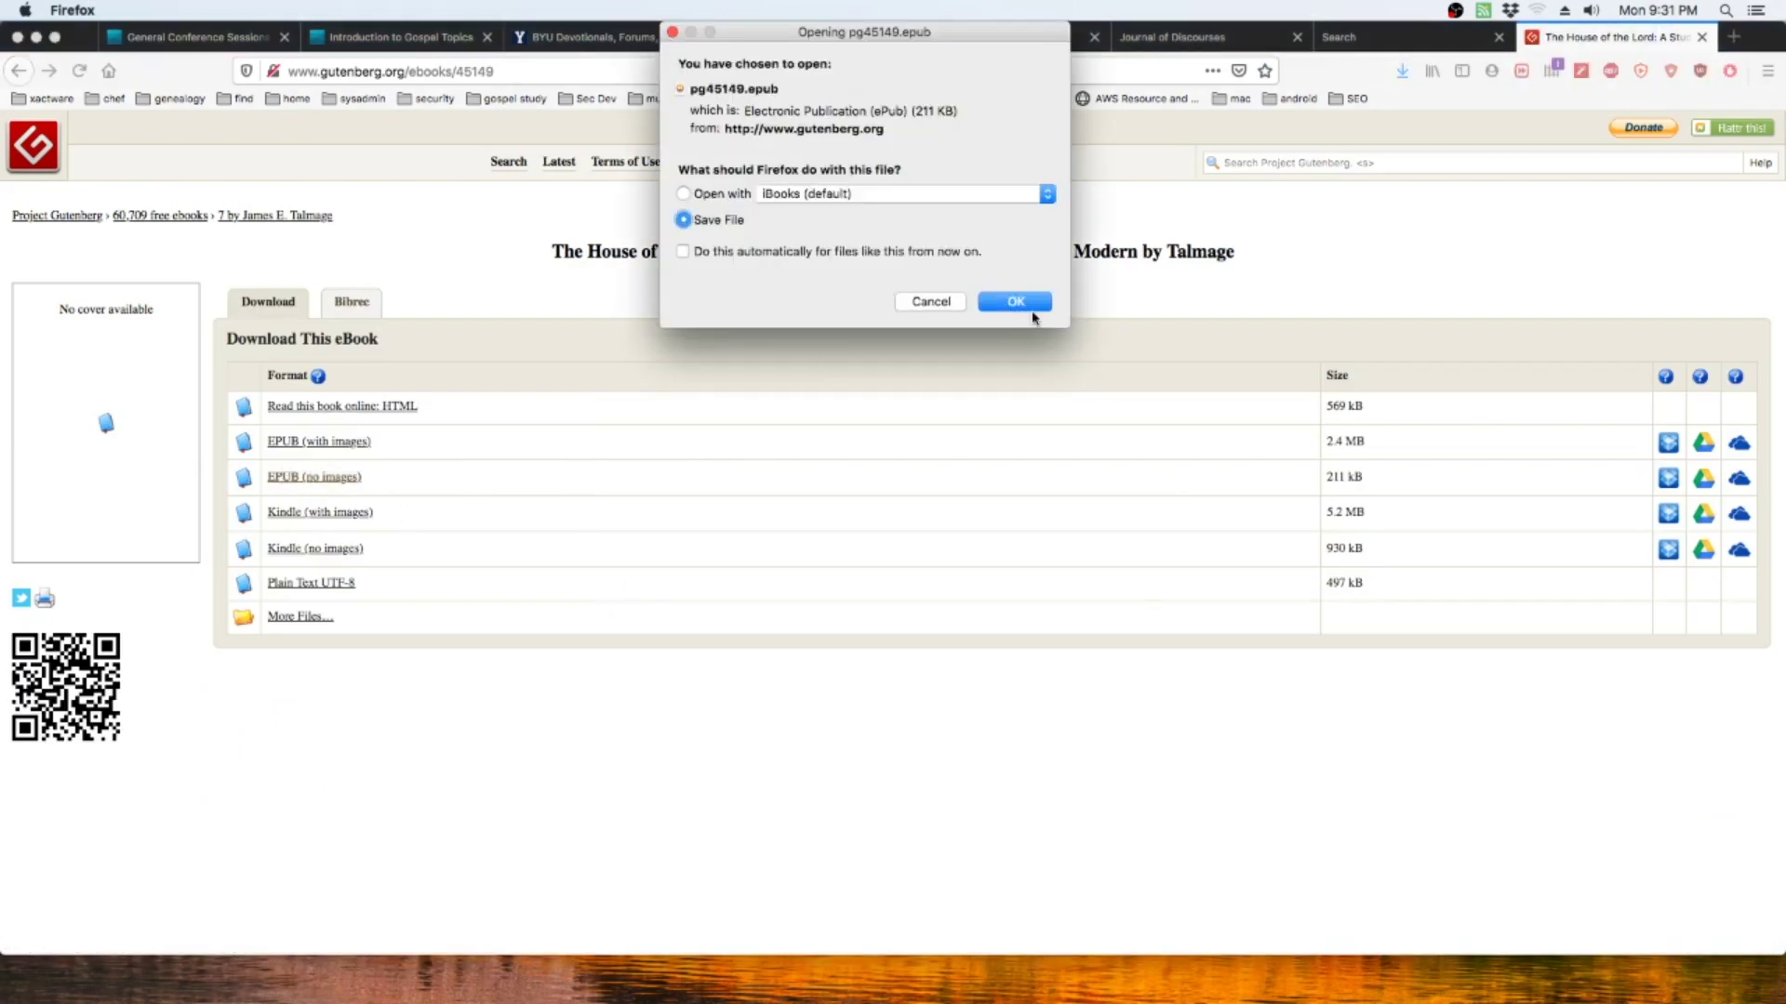
left_click(1027, 305)
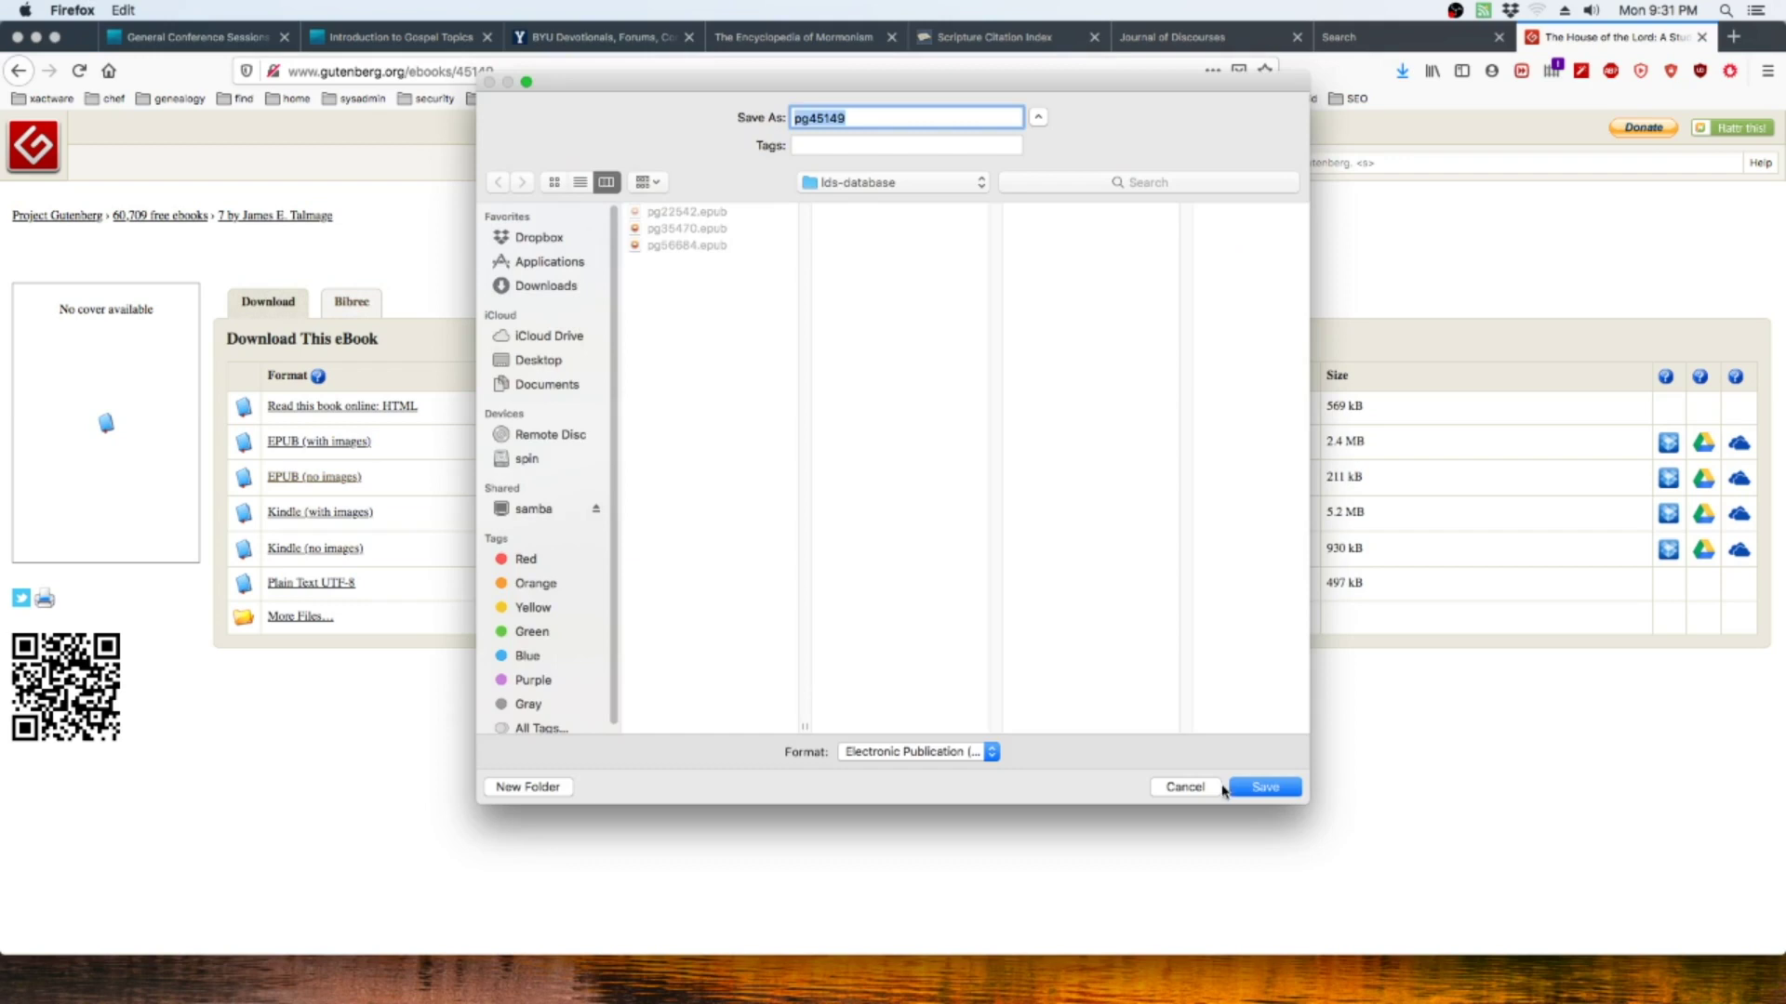
left_click(1260, 789)
Return to the available texts and save the no-images EPUB of Gospel Doctrine in lds-database
right_click(1012, 314)
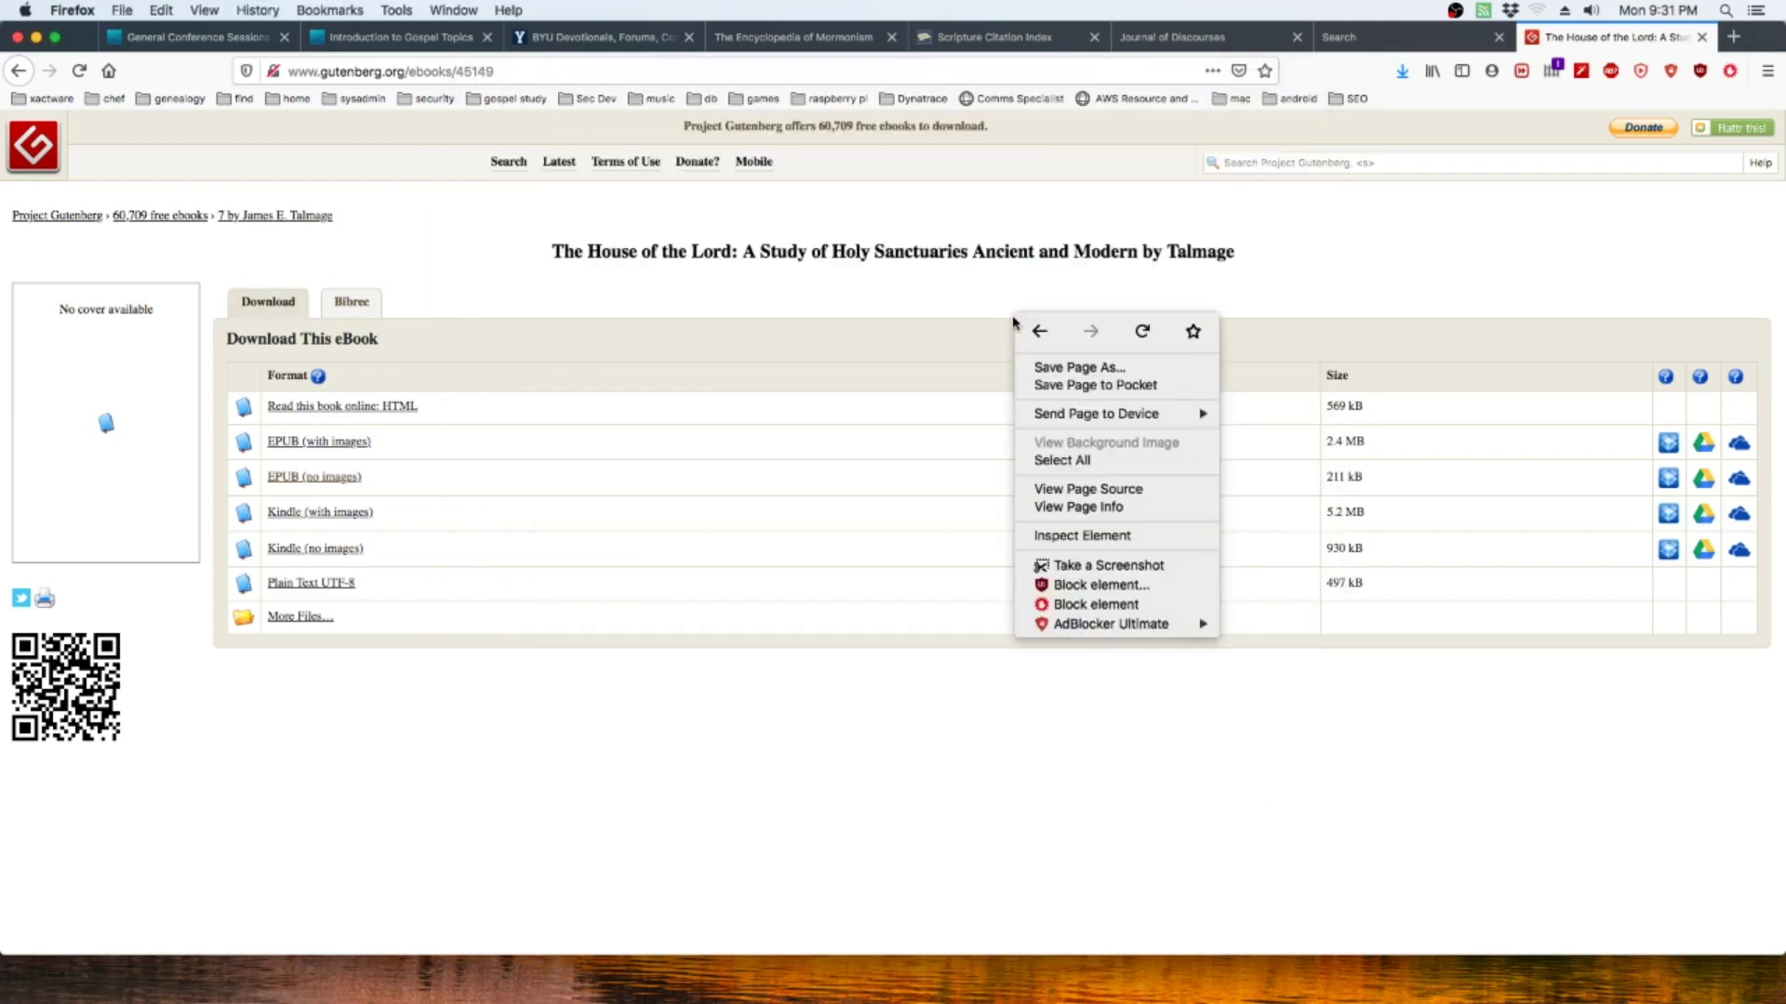
left_click(1028, 331)
scroll(991, 490, "down", 5)
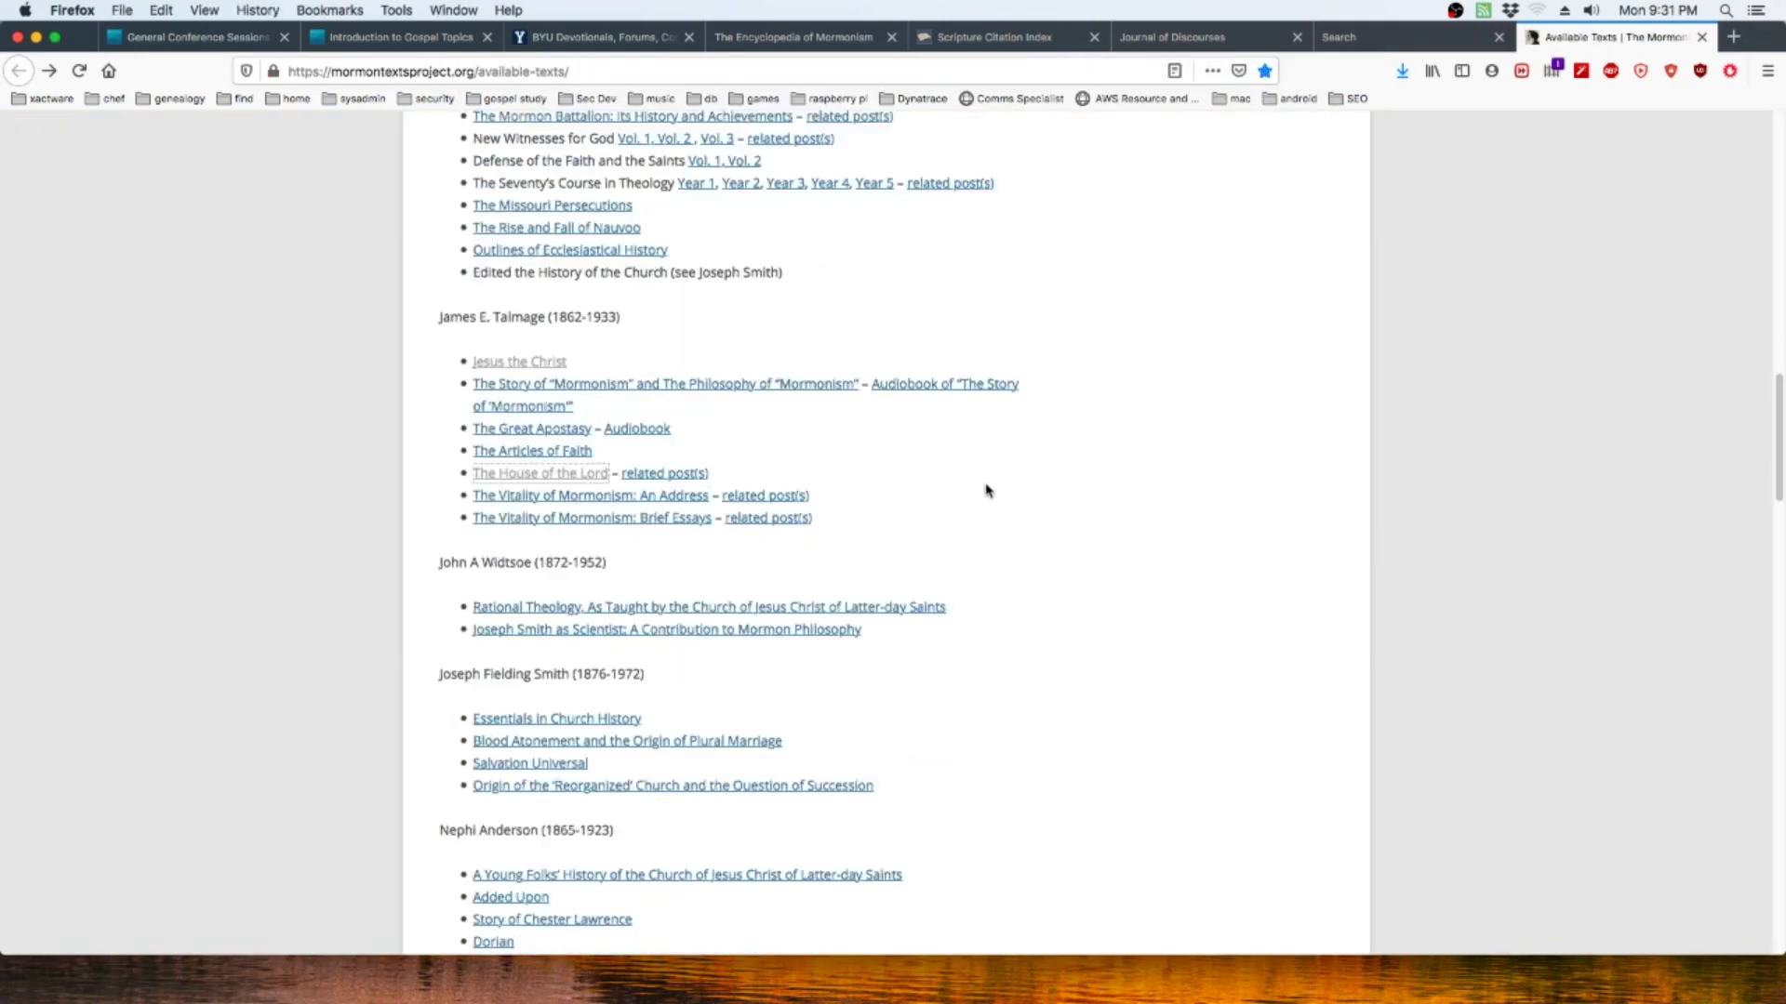
scroll(987, 490, "down", 7)
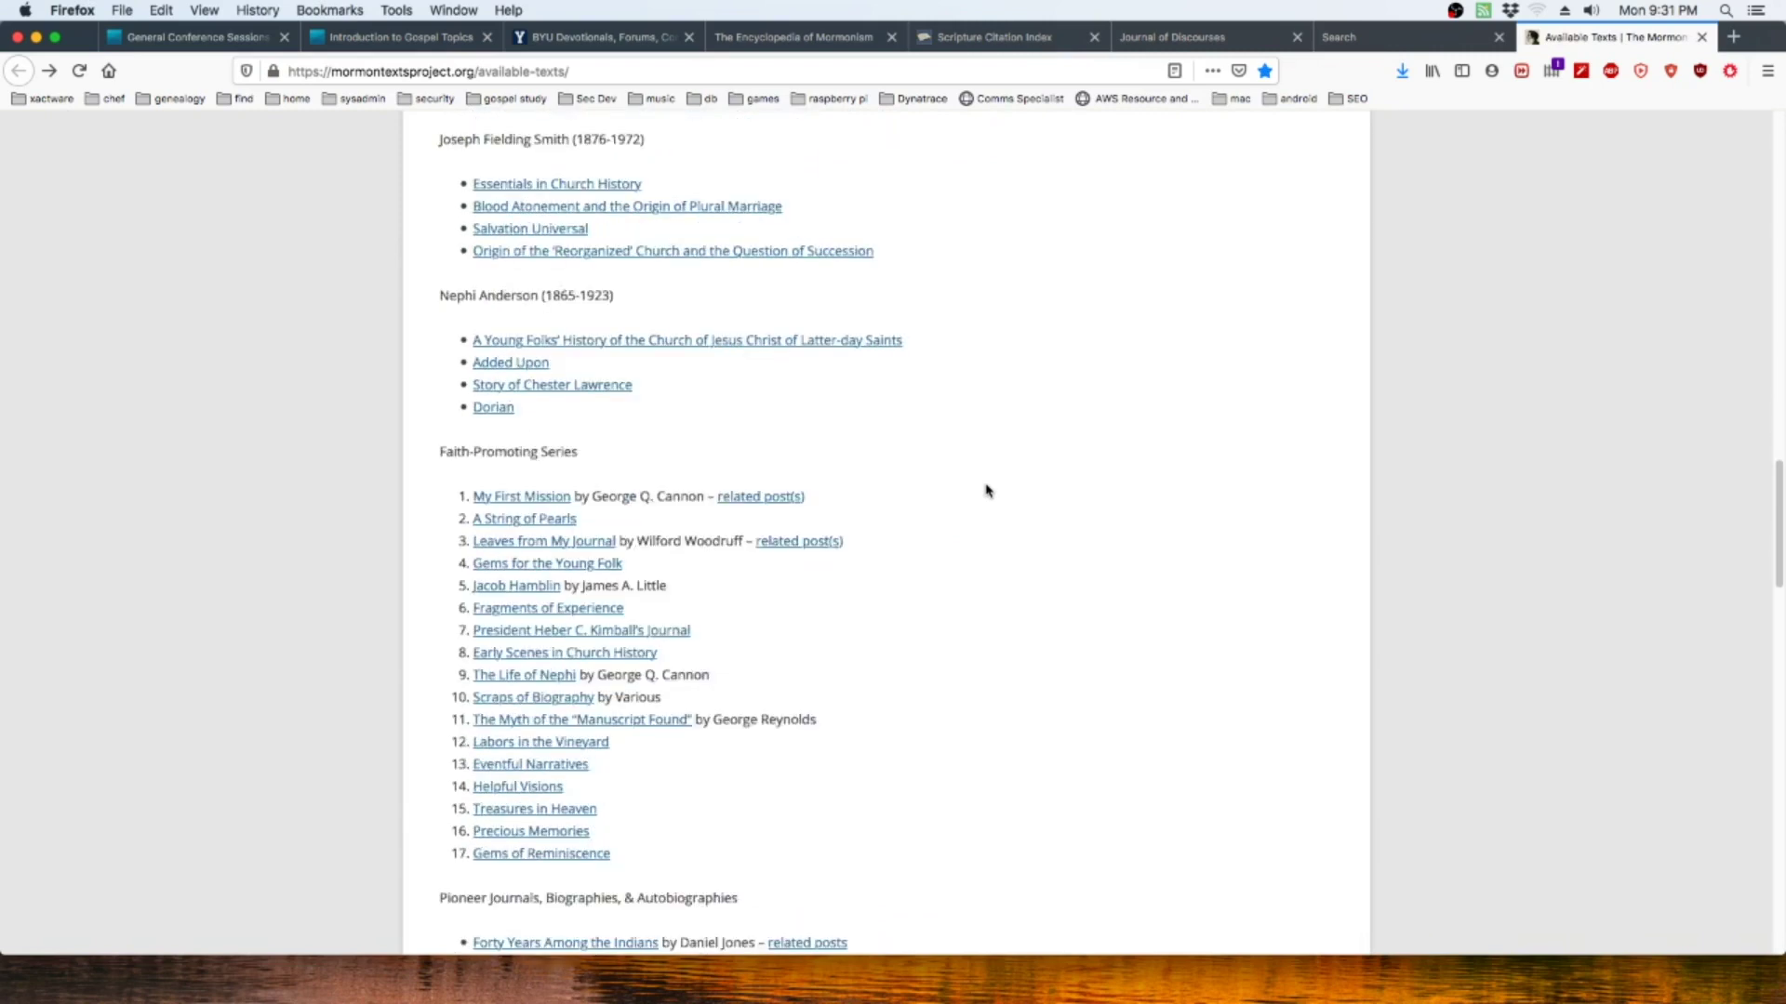
scroll(988, 490, "down", 3)
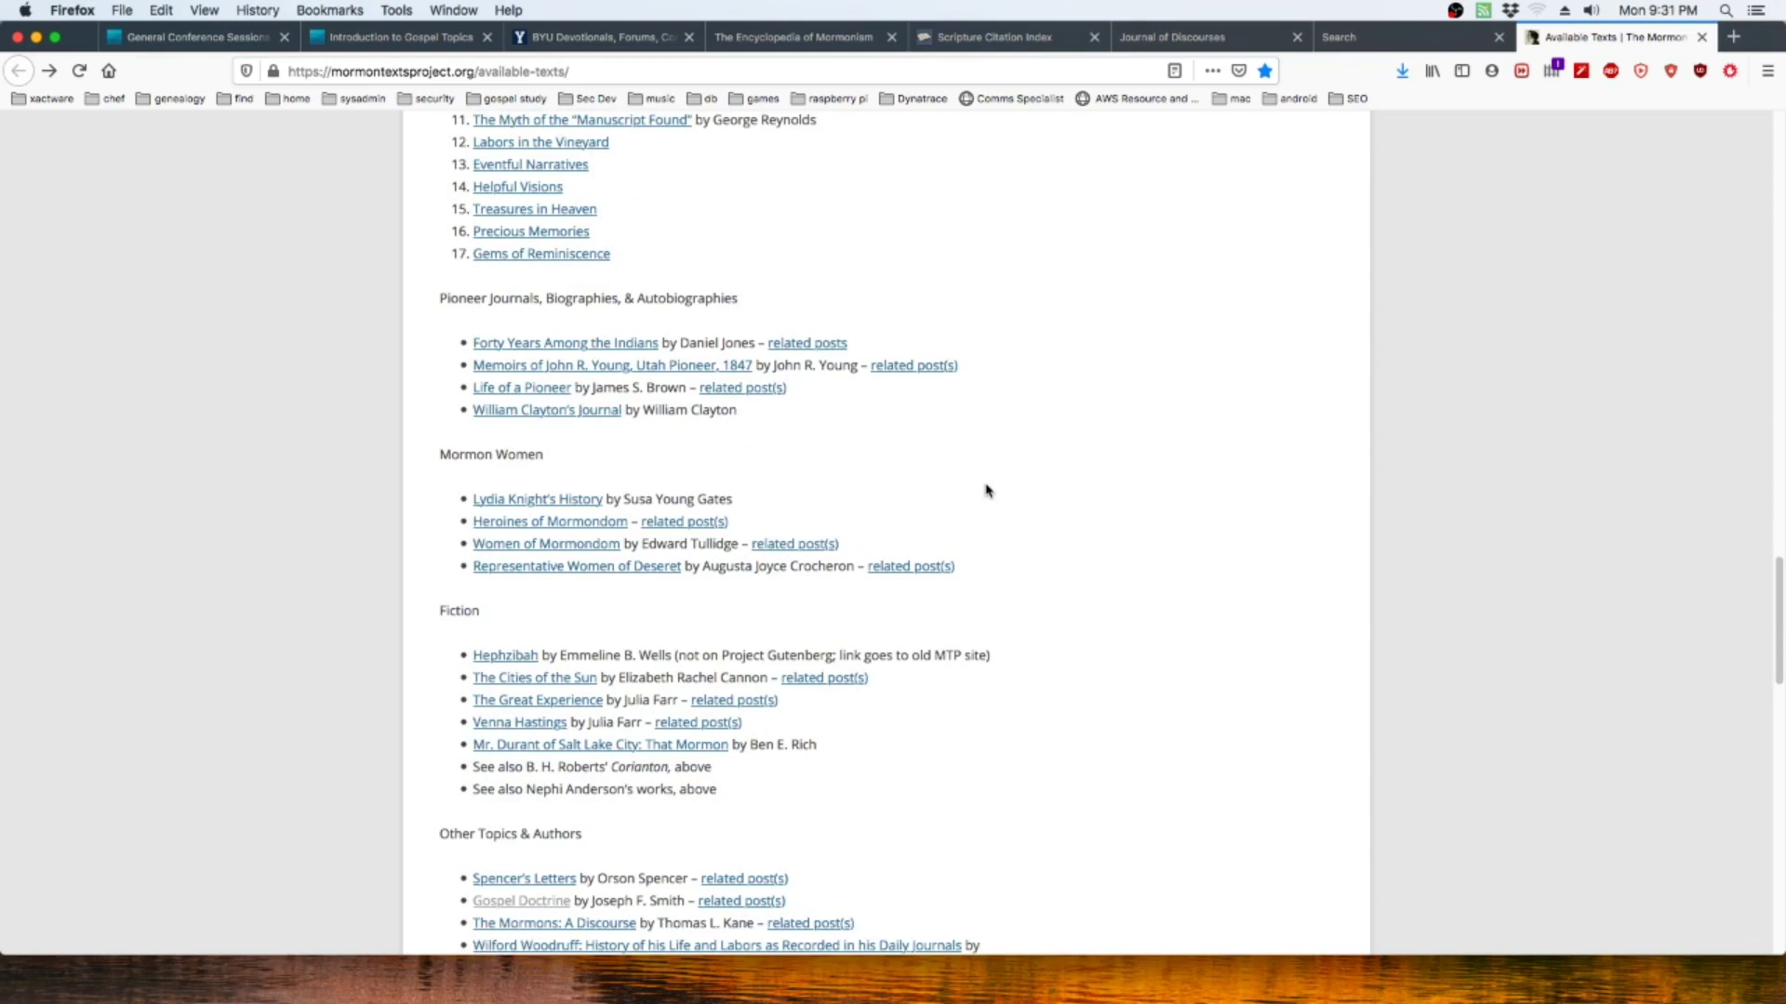
scroll(987, 491, "down", 6)
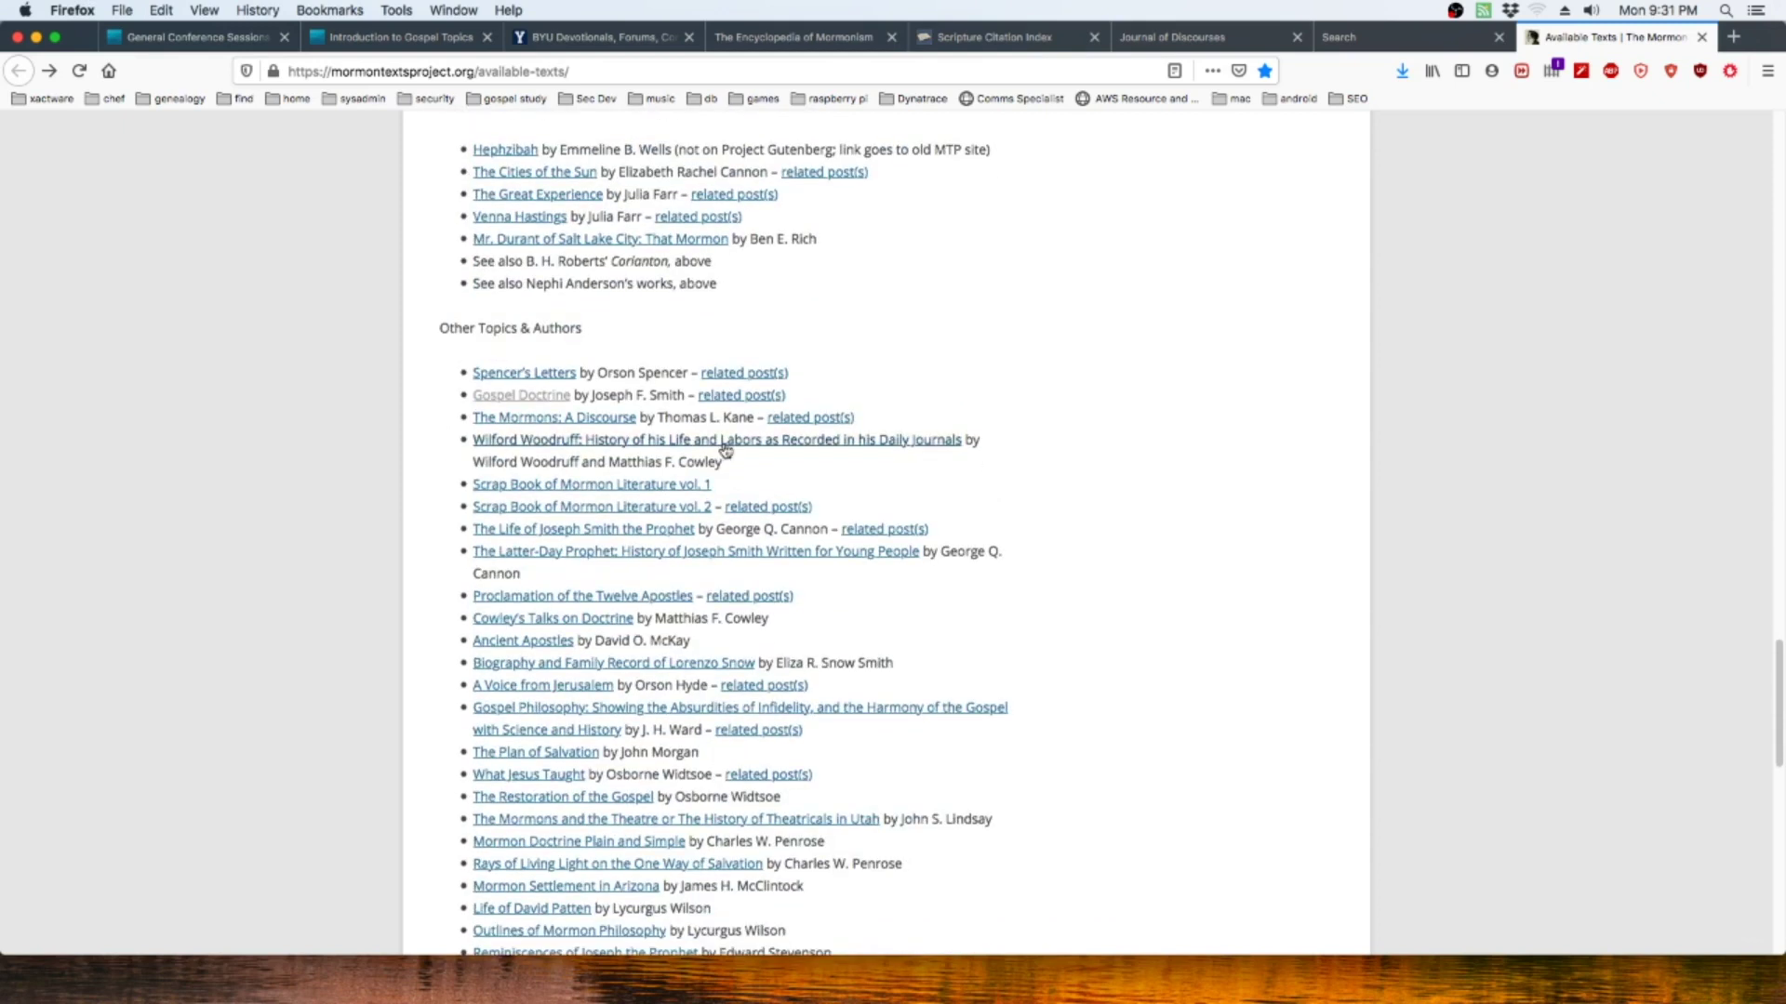
left_click(512, 396)
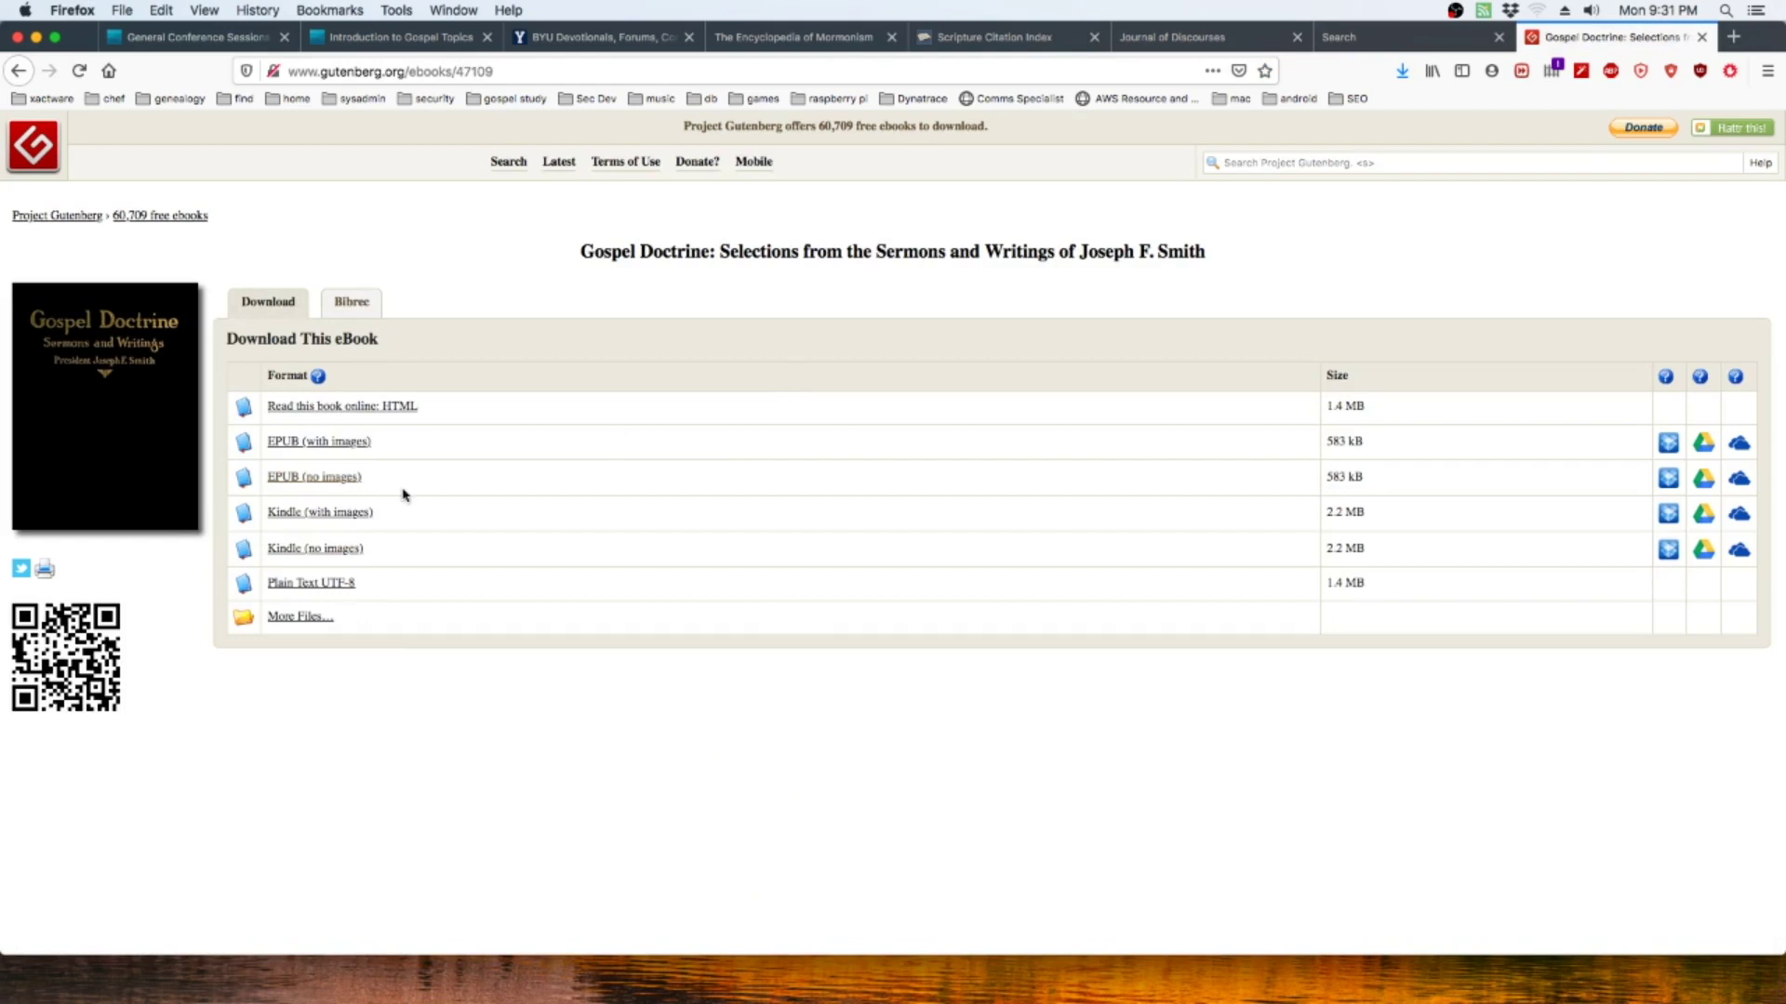
left_click(342, 479)
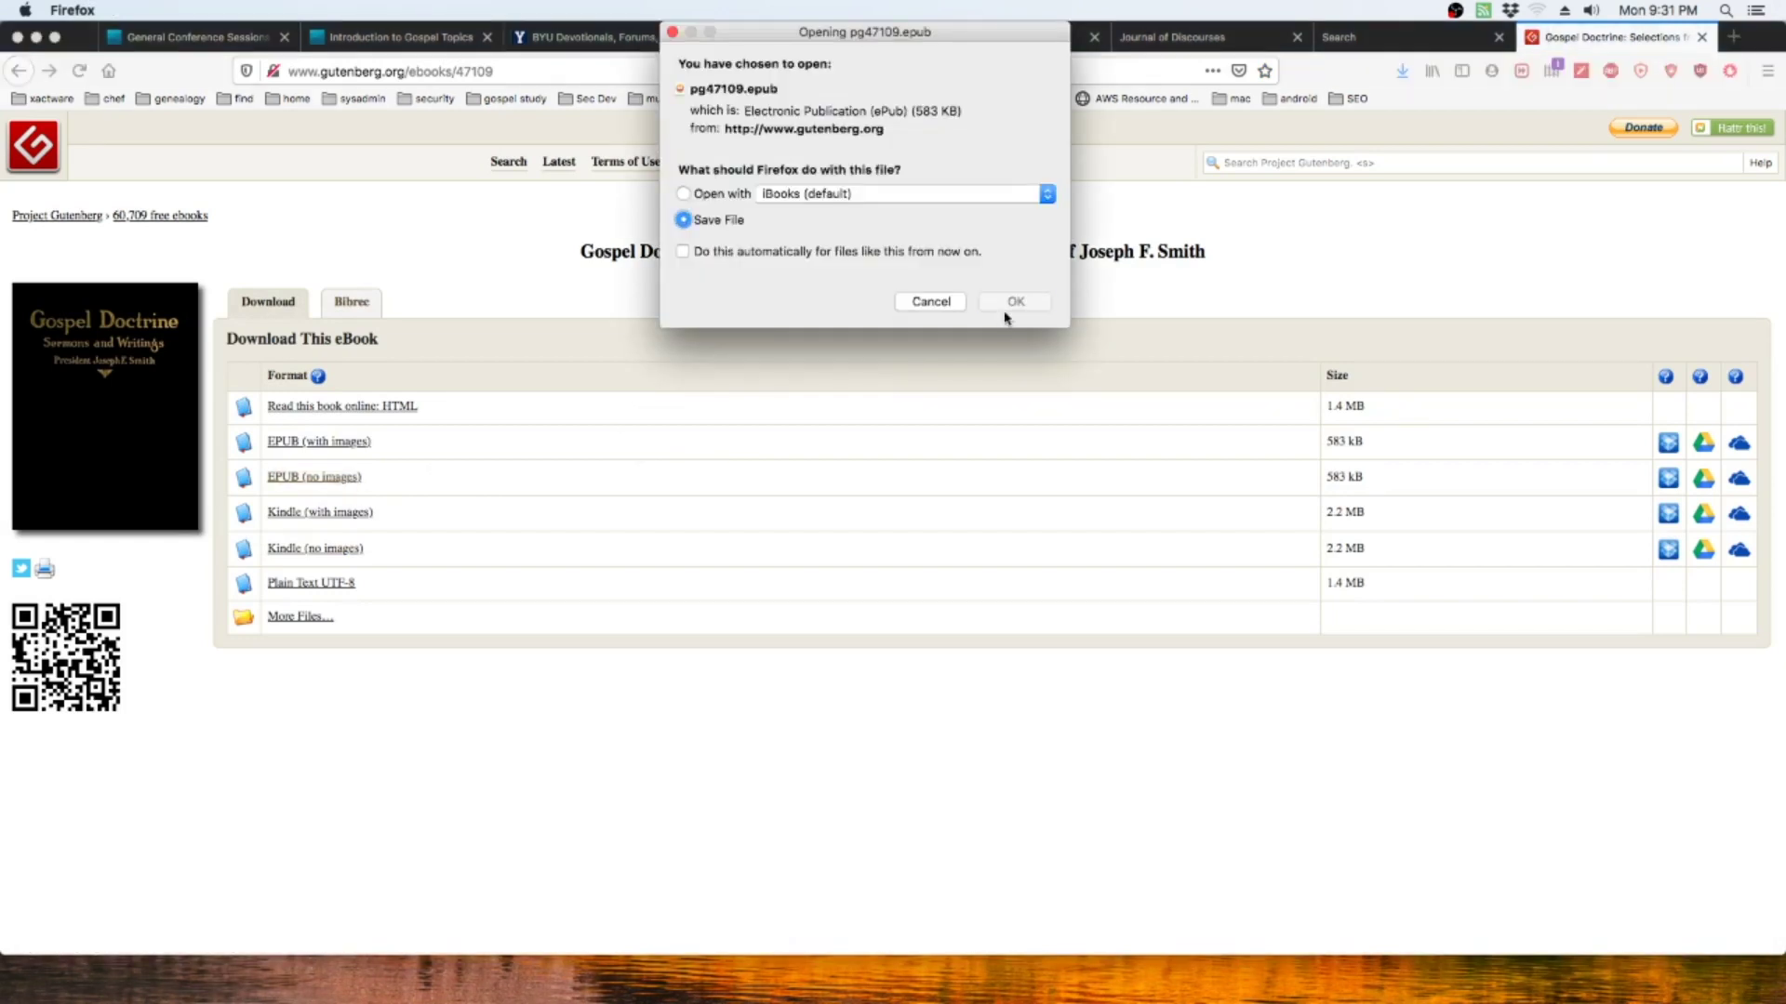
left_click(1012, 303)
left_click(1276, 789)
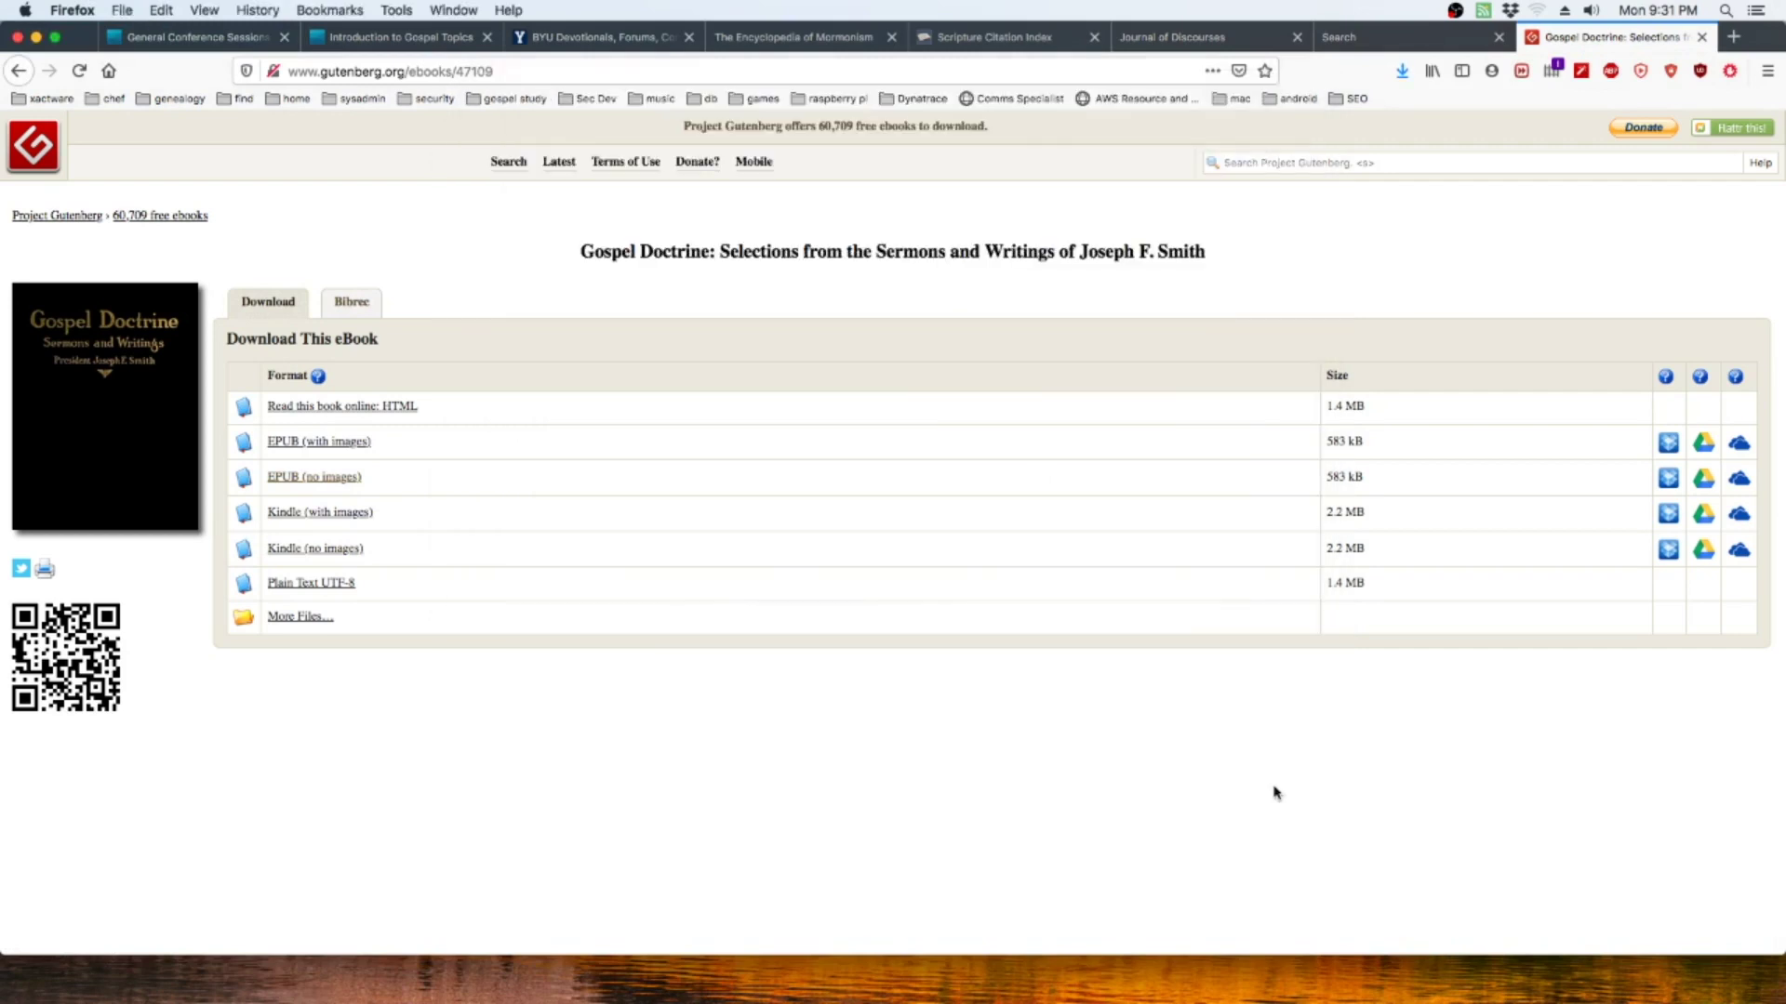
Leave the Gospel Doctrine book page and open the download page of the DocFetcher website
right_click(1330, 282)
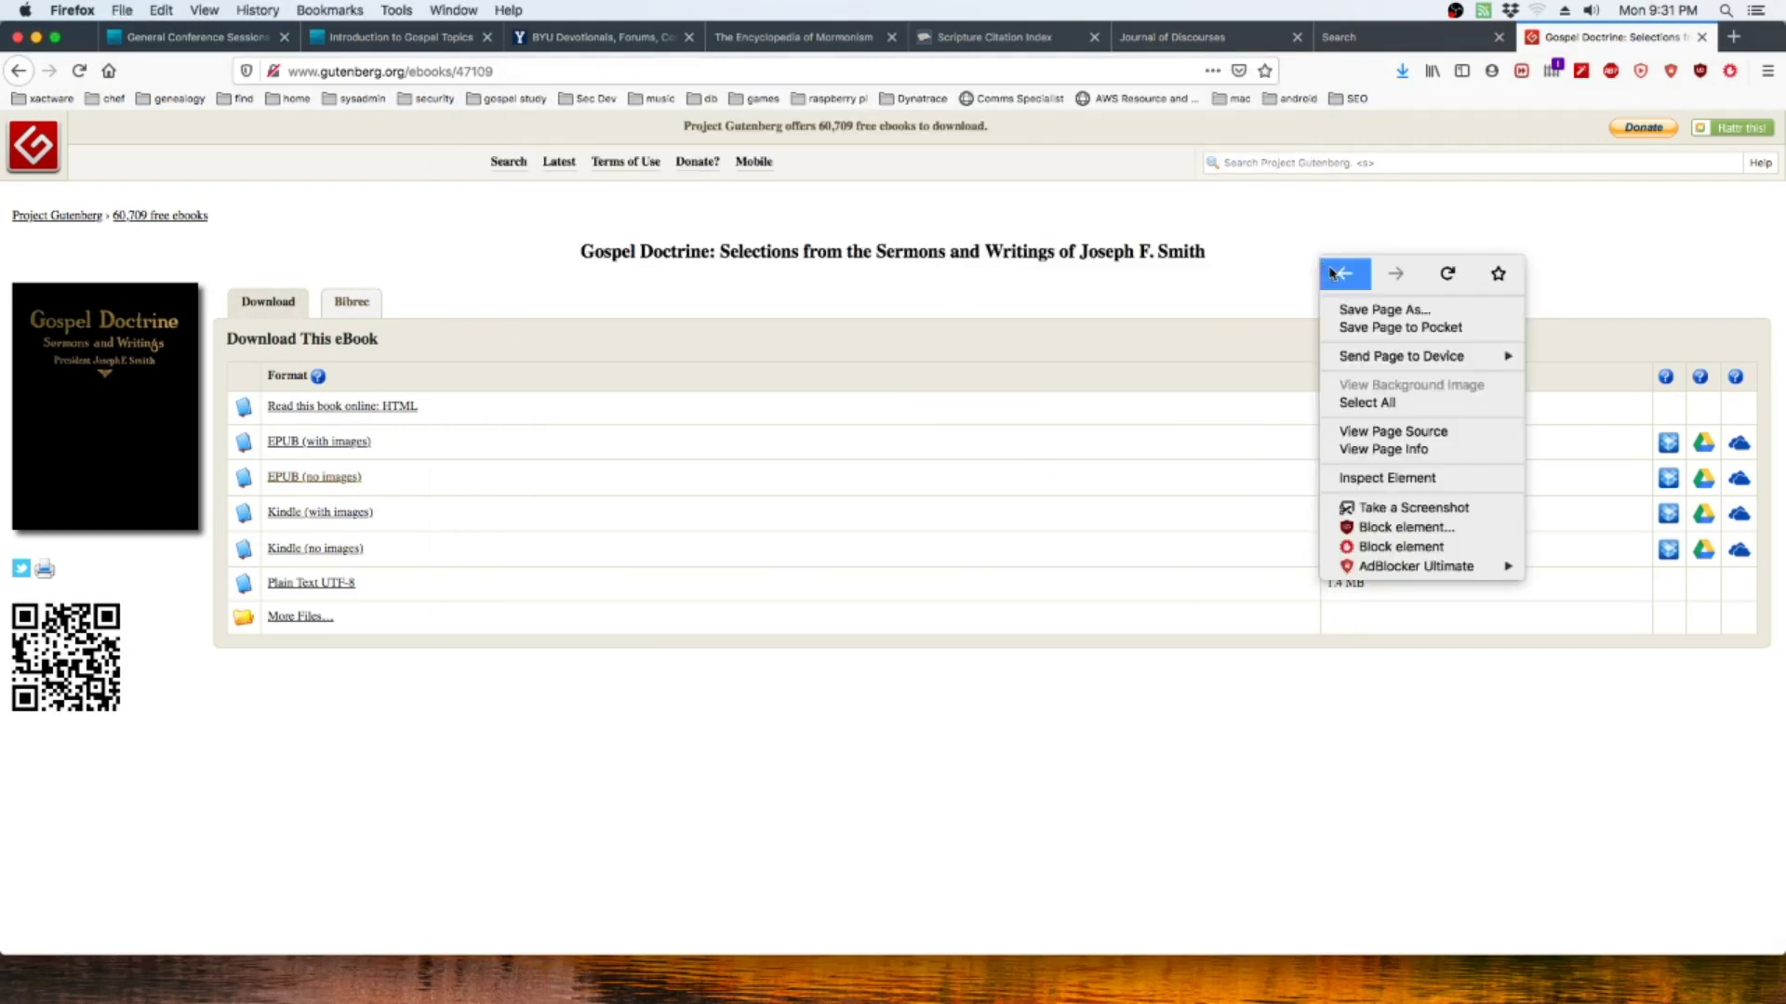
left_click(1332, 271)
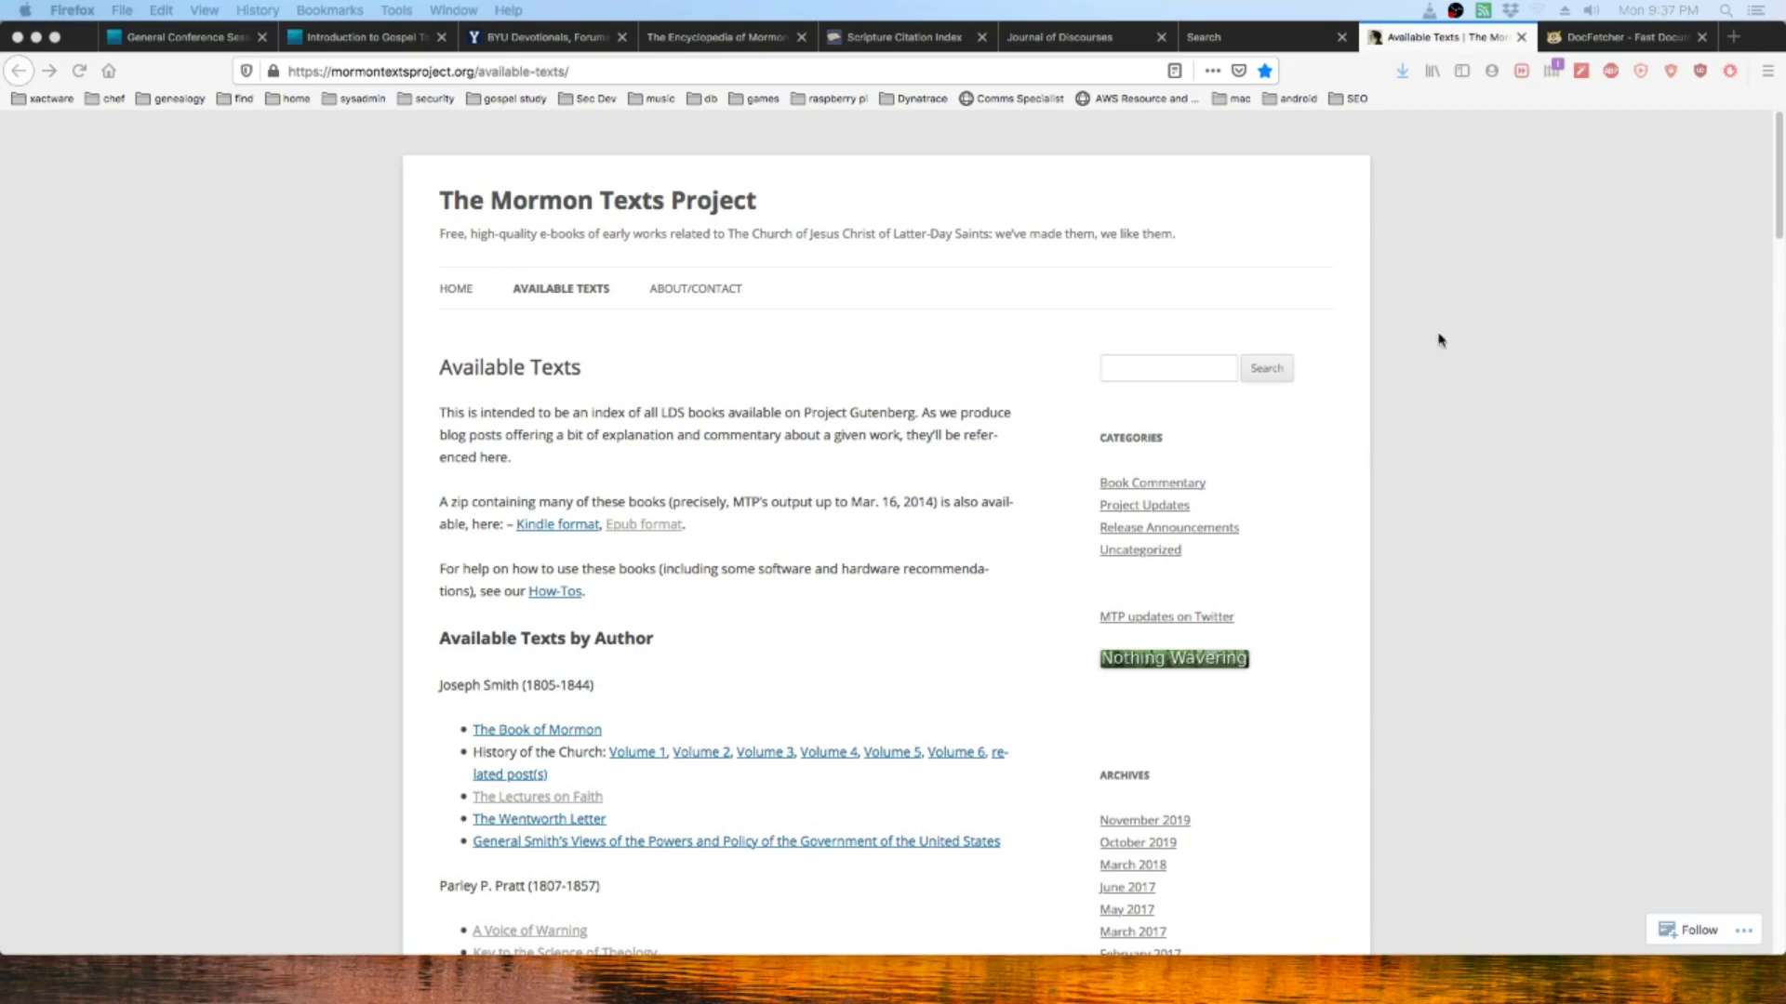
left_click(1611, 42)
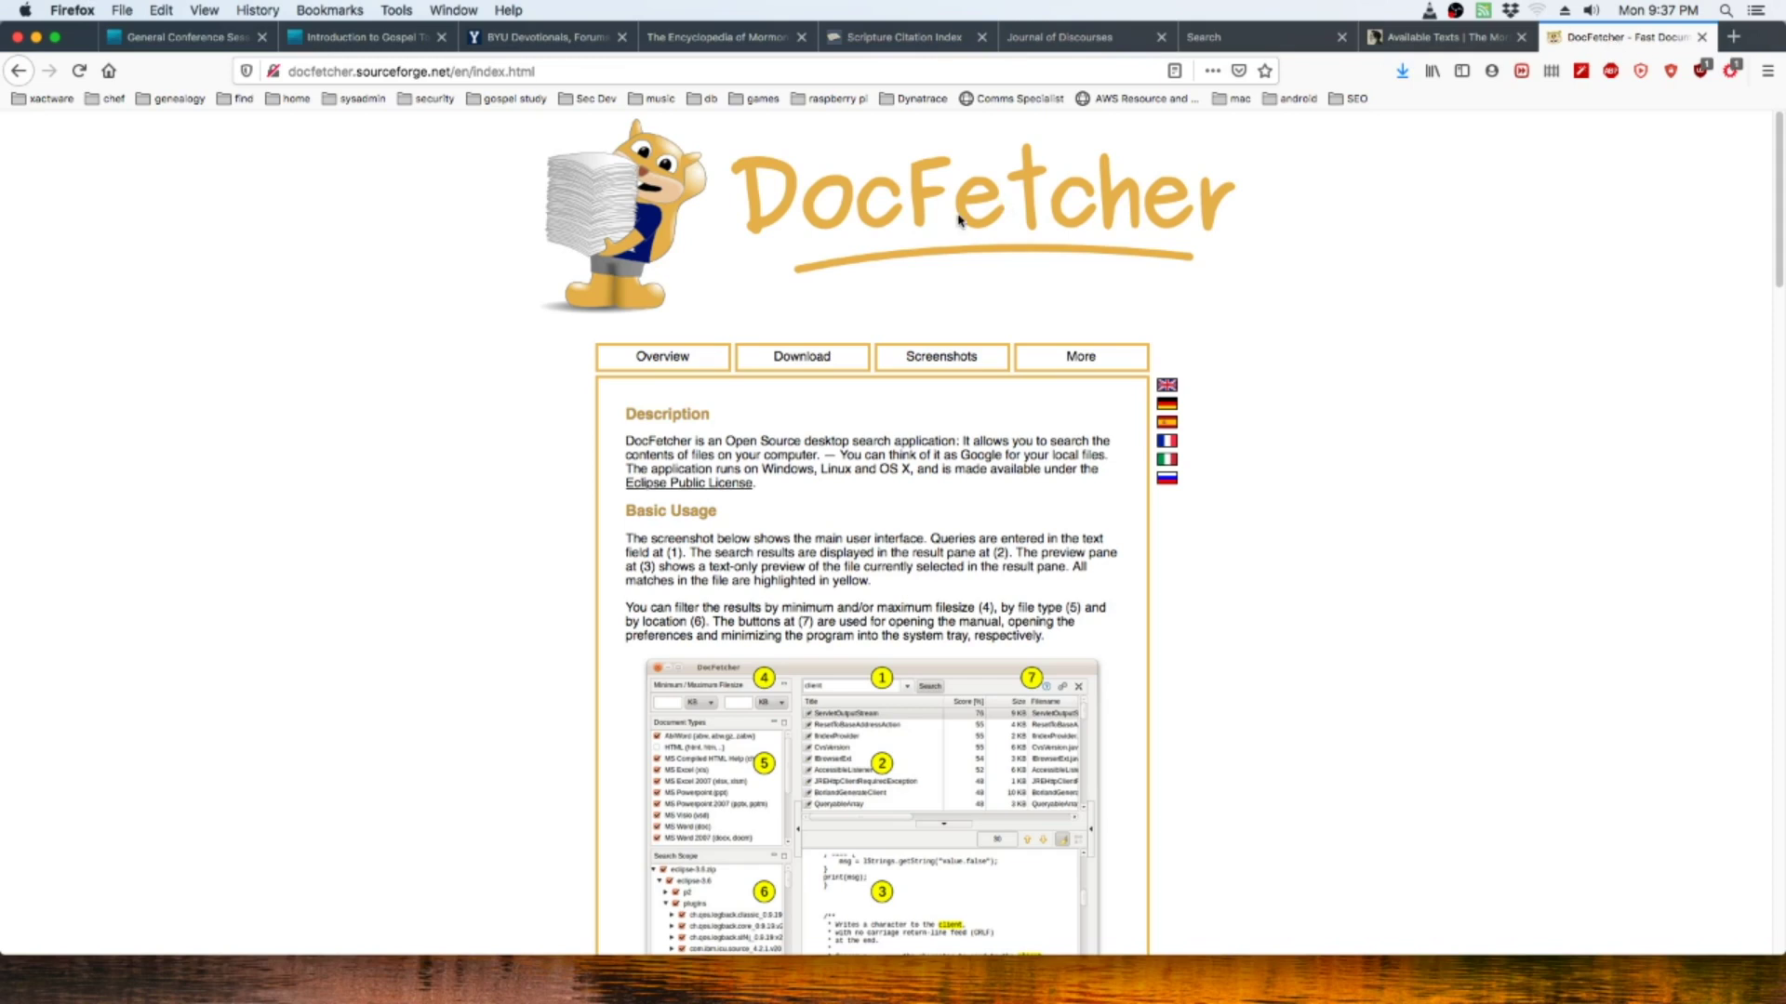
left_click(769, 359)
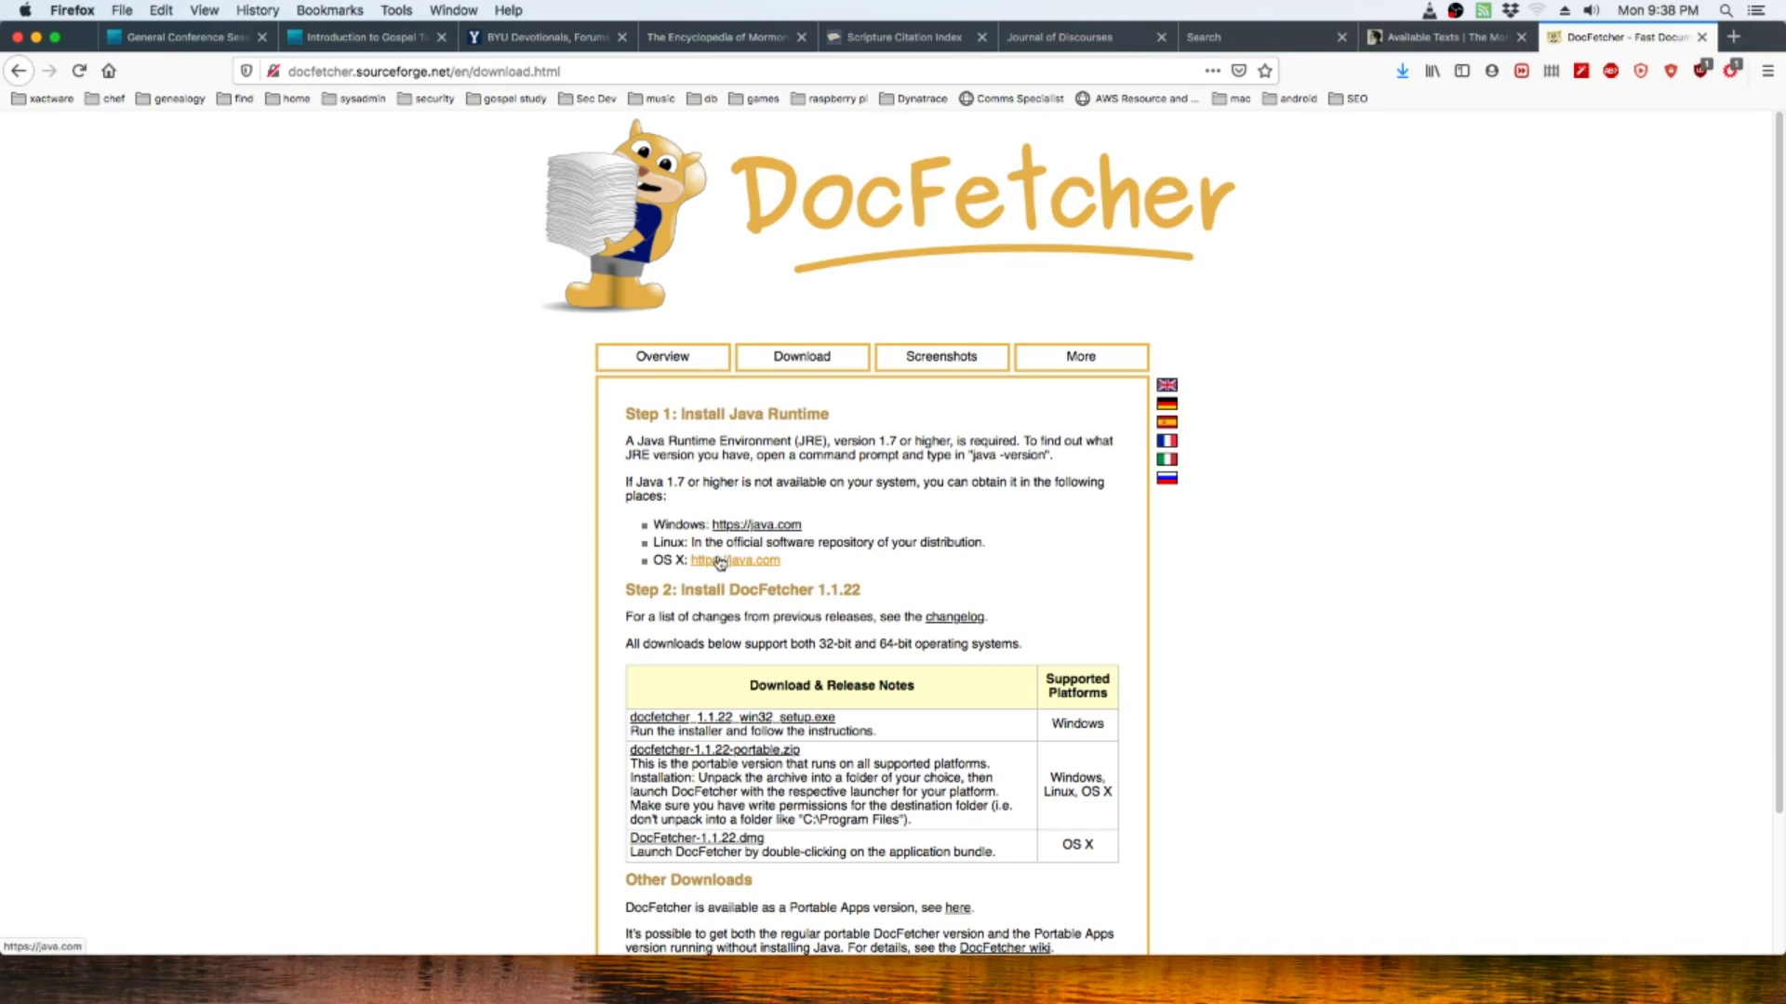
Follow the OS X Java link, agree to the free Java download and open its disk image with DiskImageMounter
left_click(721, 562)
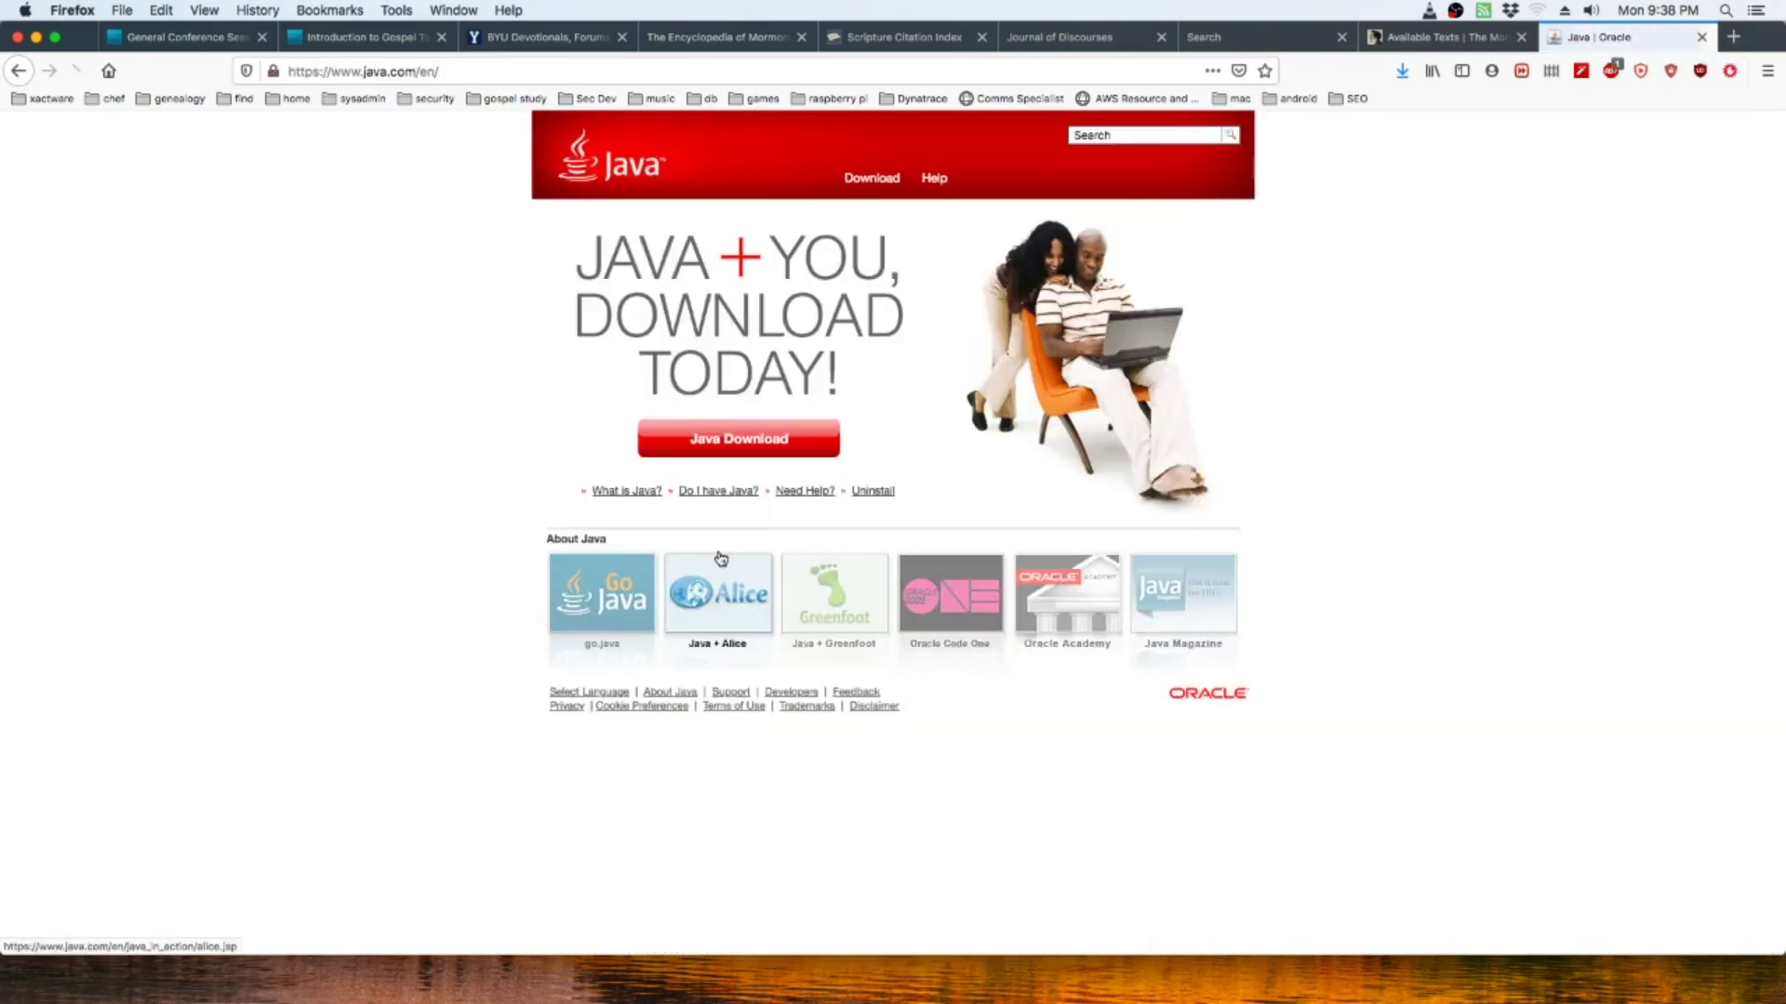
left_click(740, 442)
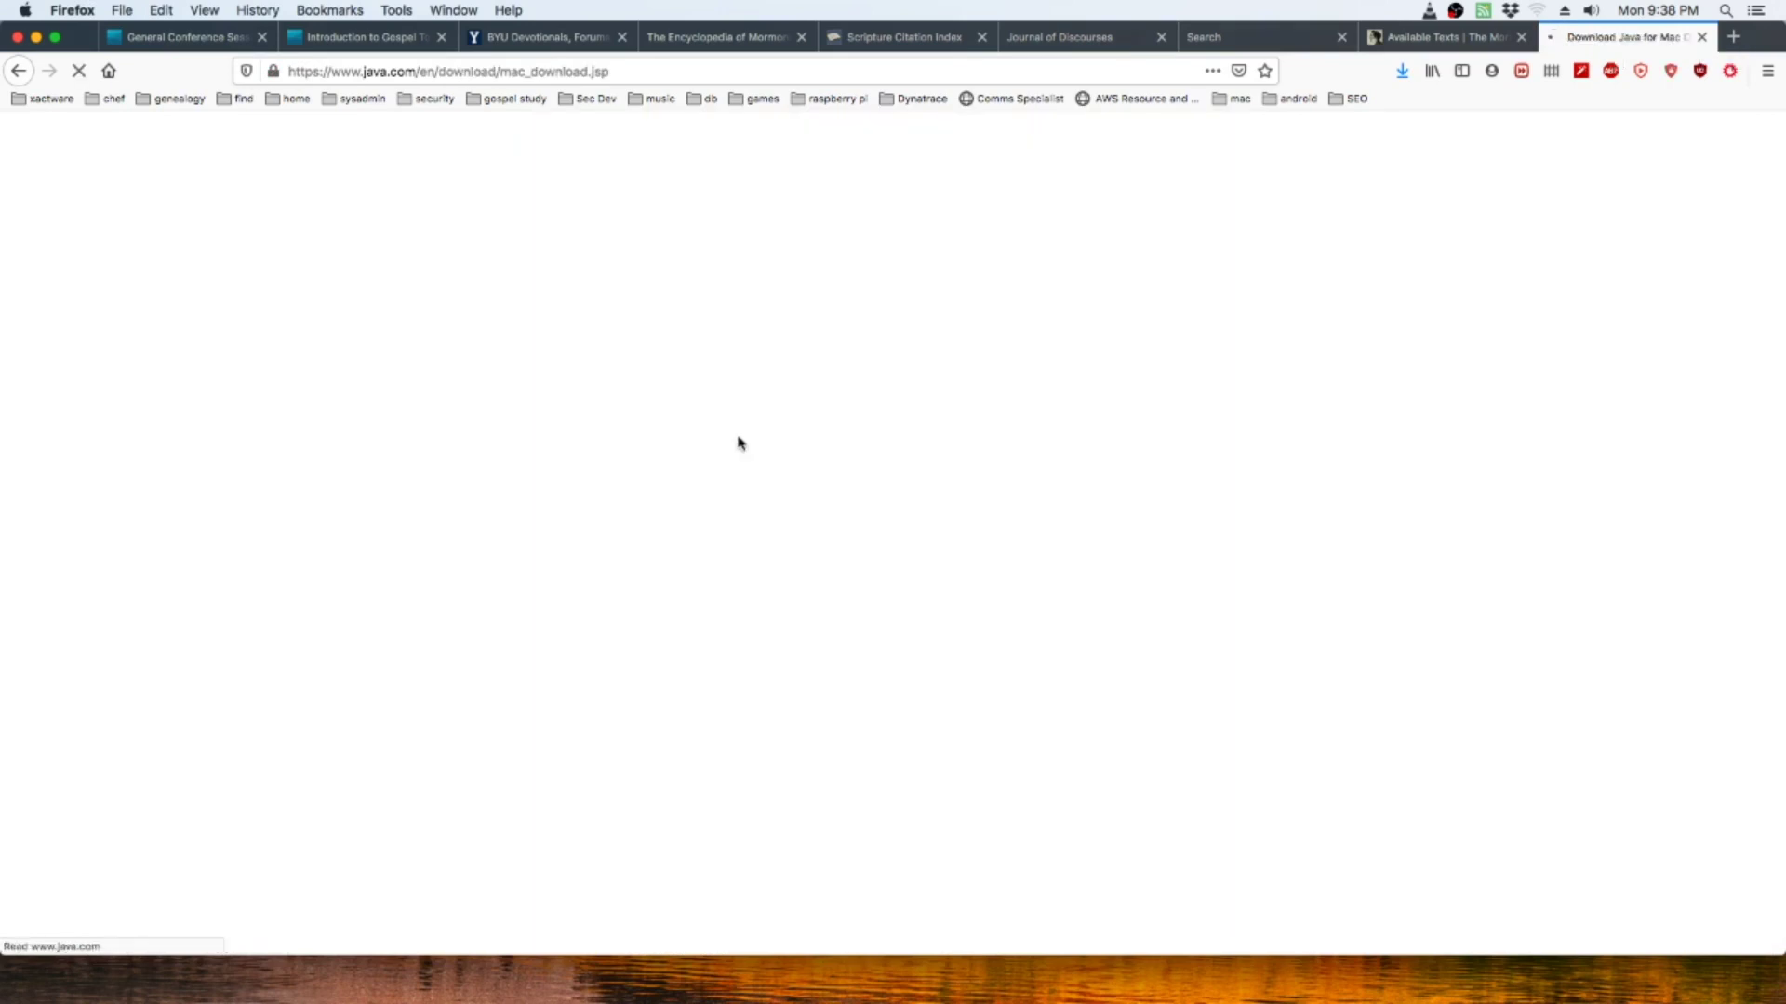
left_click(967, 607)
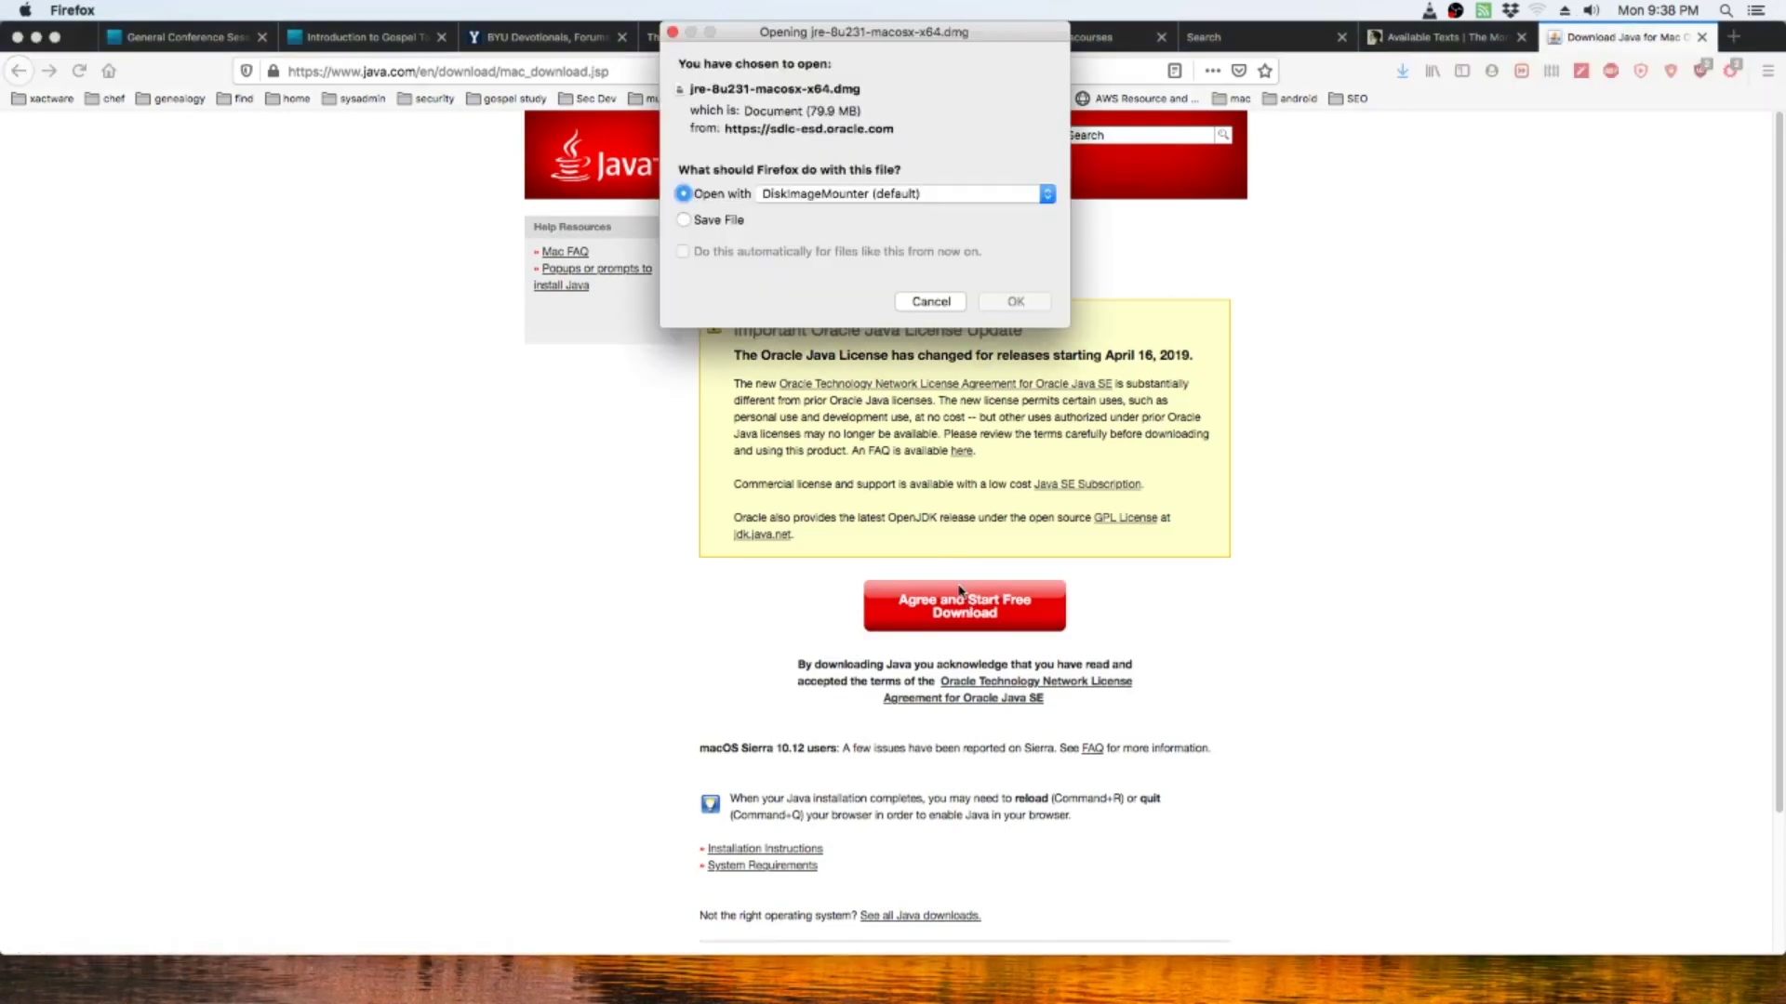
left_click(709, 221)
left_click(722, 198)
left_click(1041, 305)
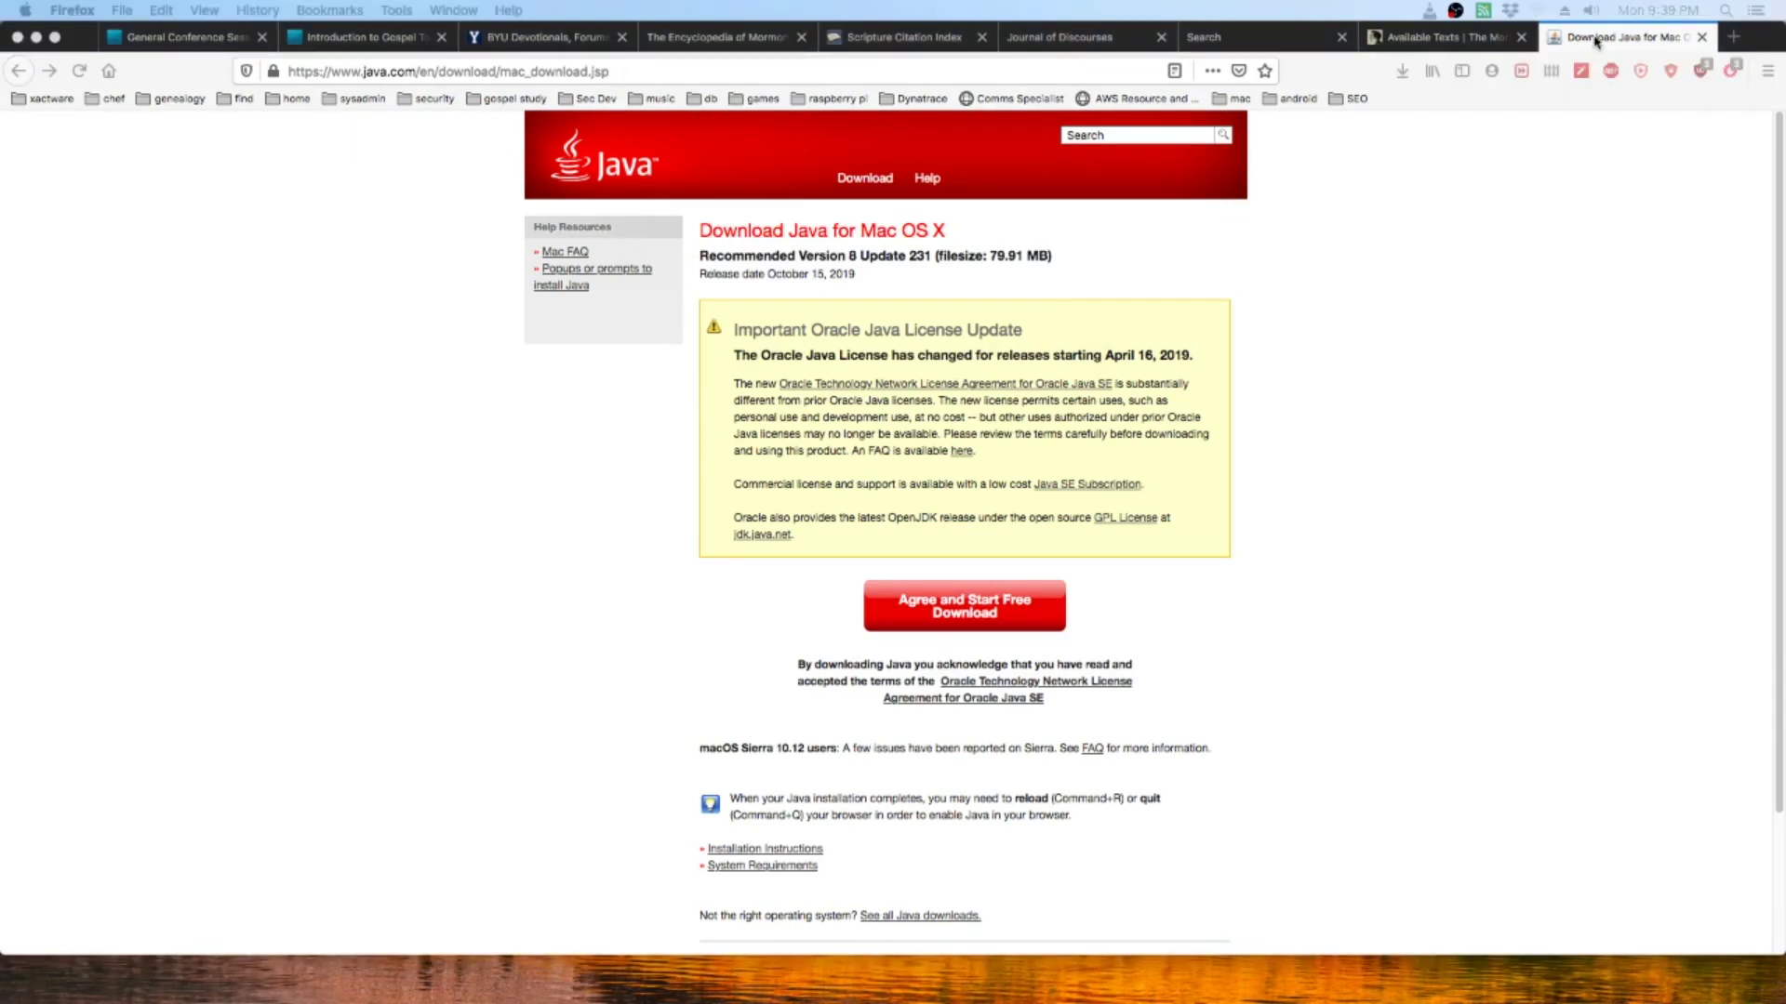
Go back from the Java pages to the DocFetcher download page
right_click(1509, 244)
left_click(1519, 259)
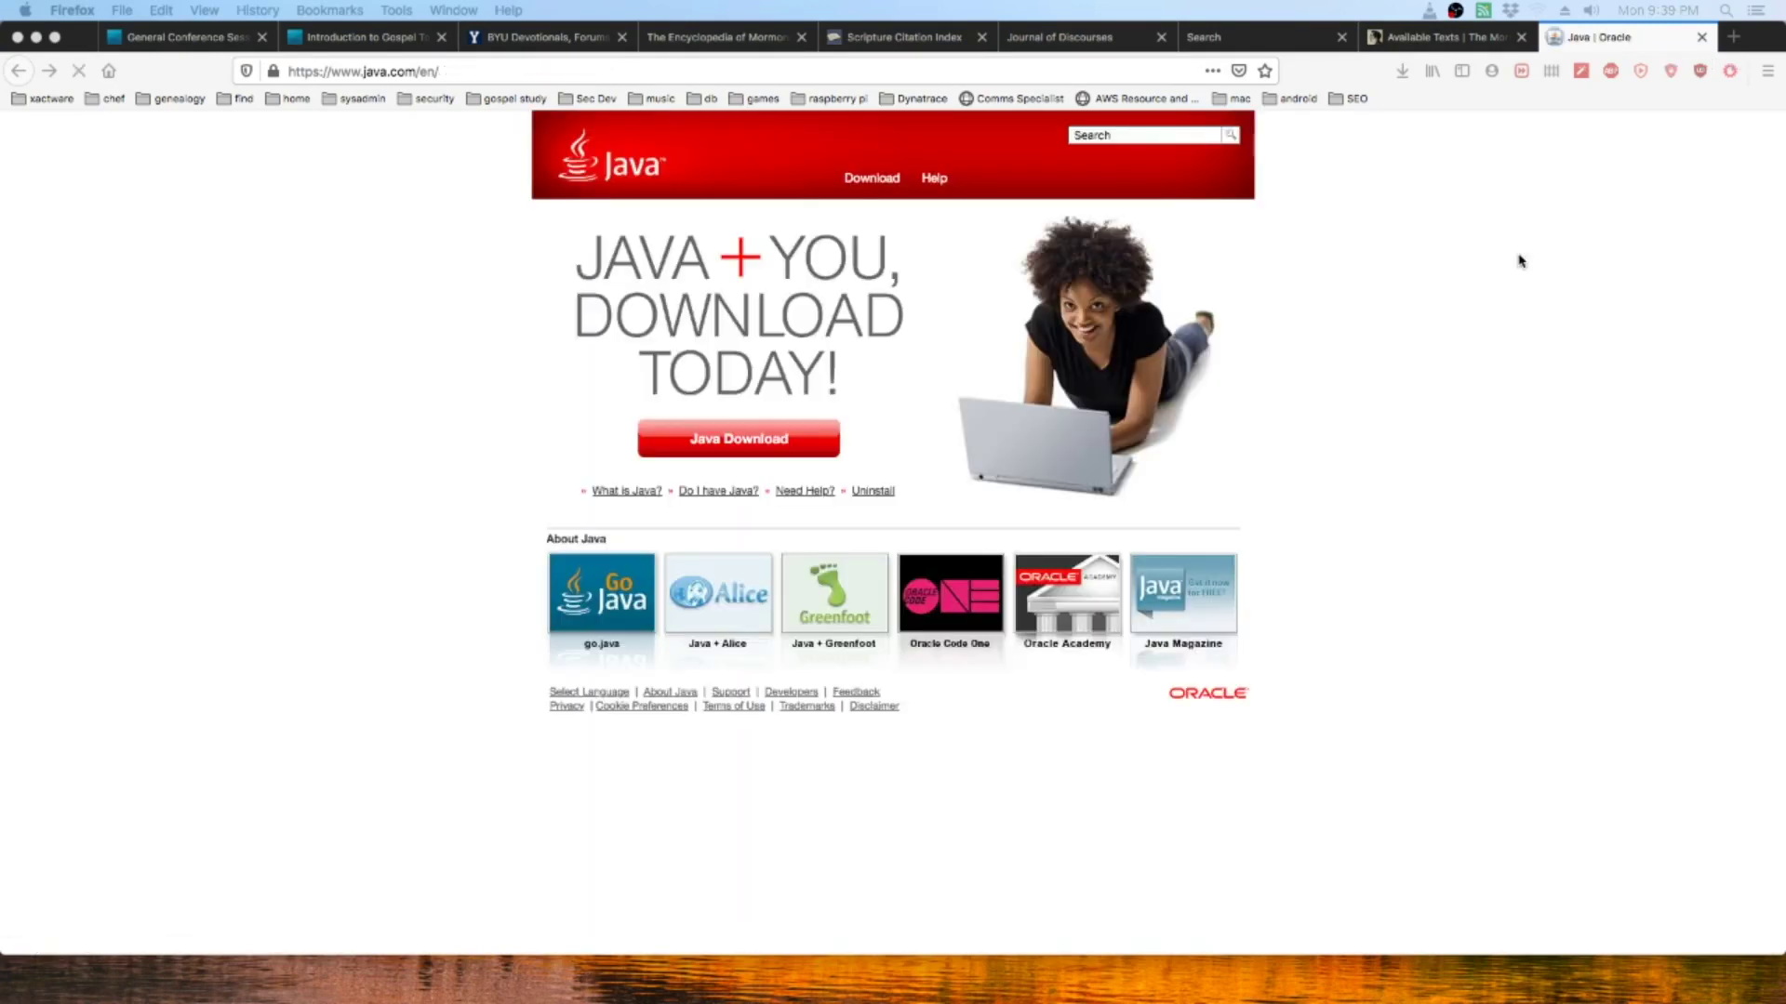
right_click(1522, 251)
left_click(1555, 272)
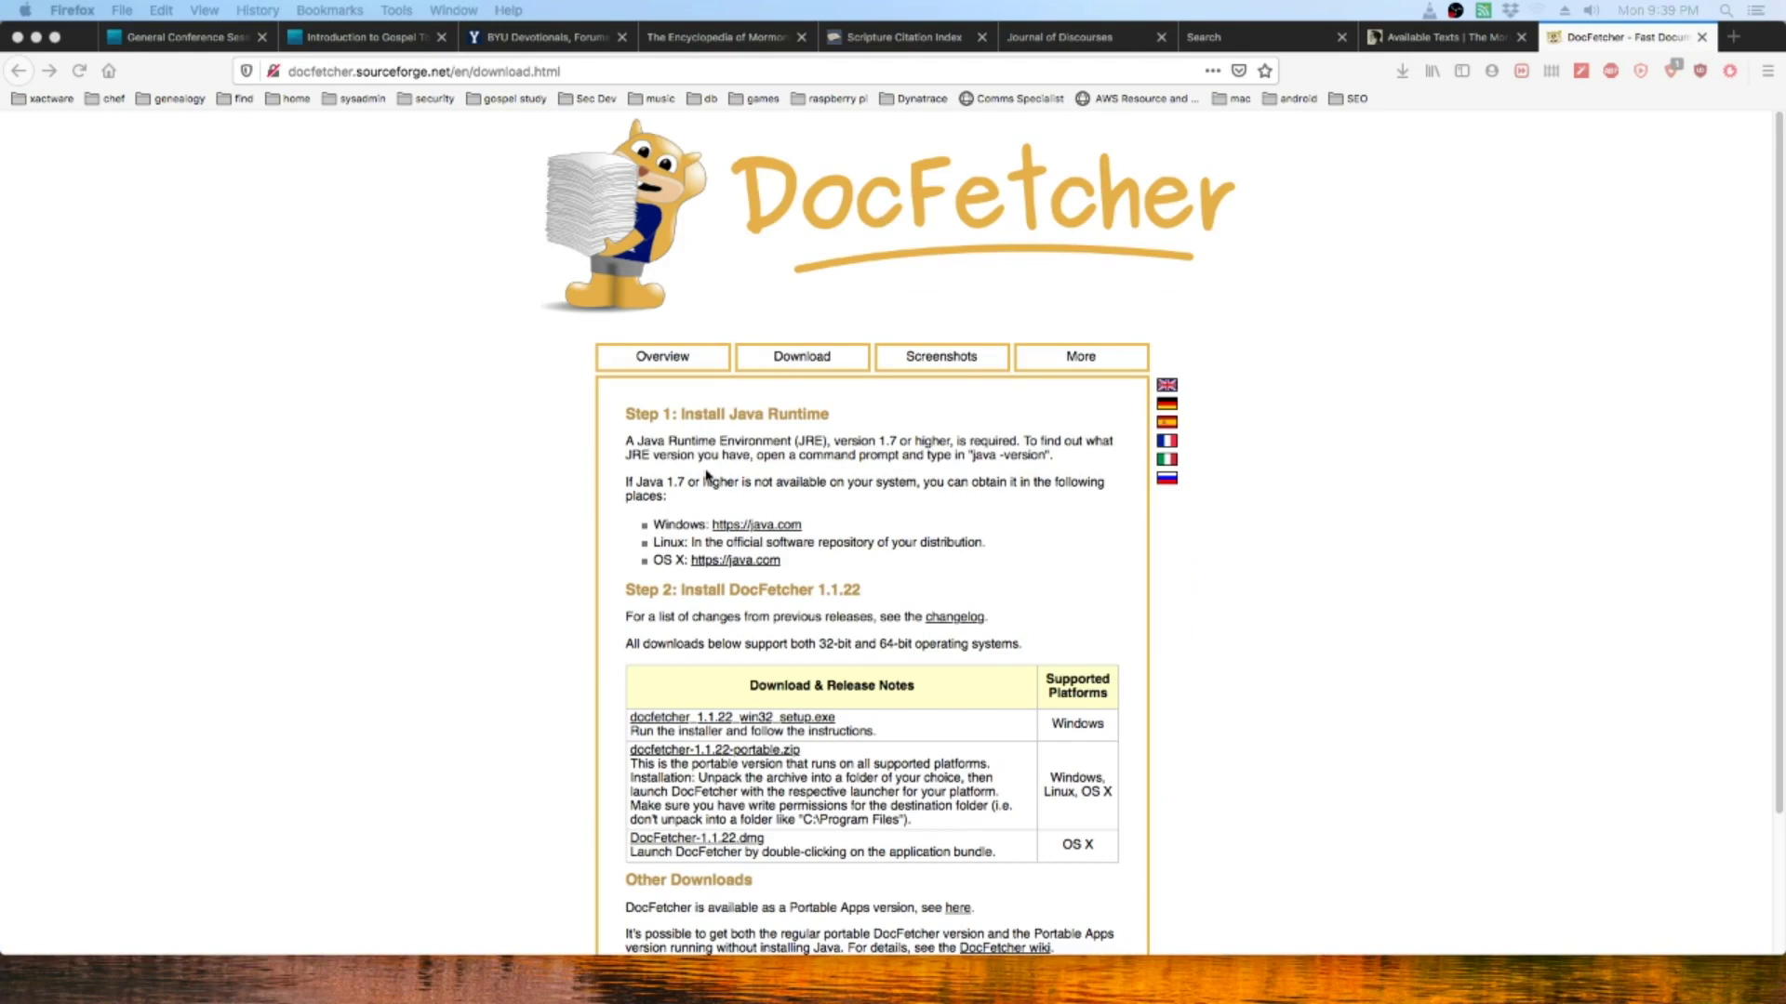
Download the OS X installer DocFetcher-1.1.22.dmg and save it in the Downloads folder
scroll(707, 476, "down", 2)
scroll(707, 476, "down", 2)
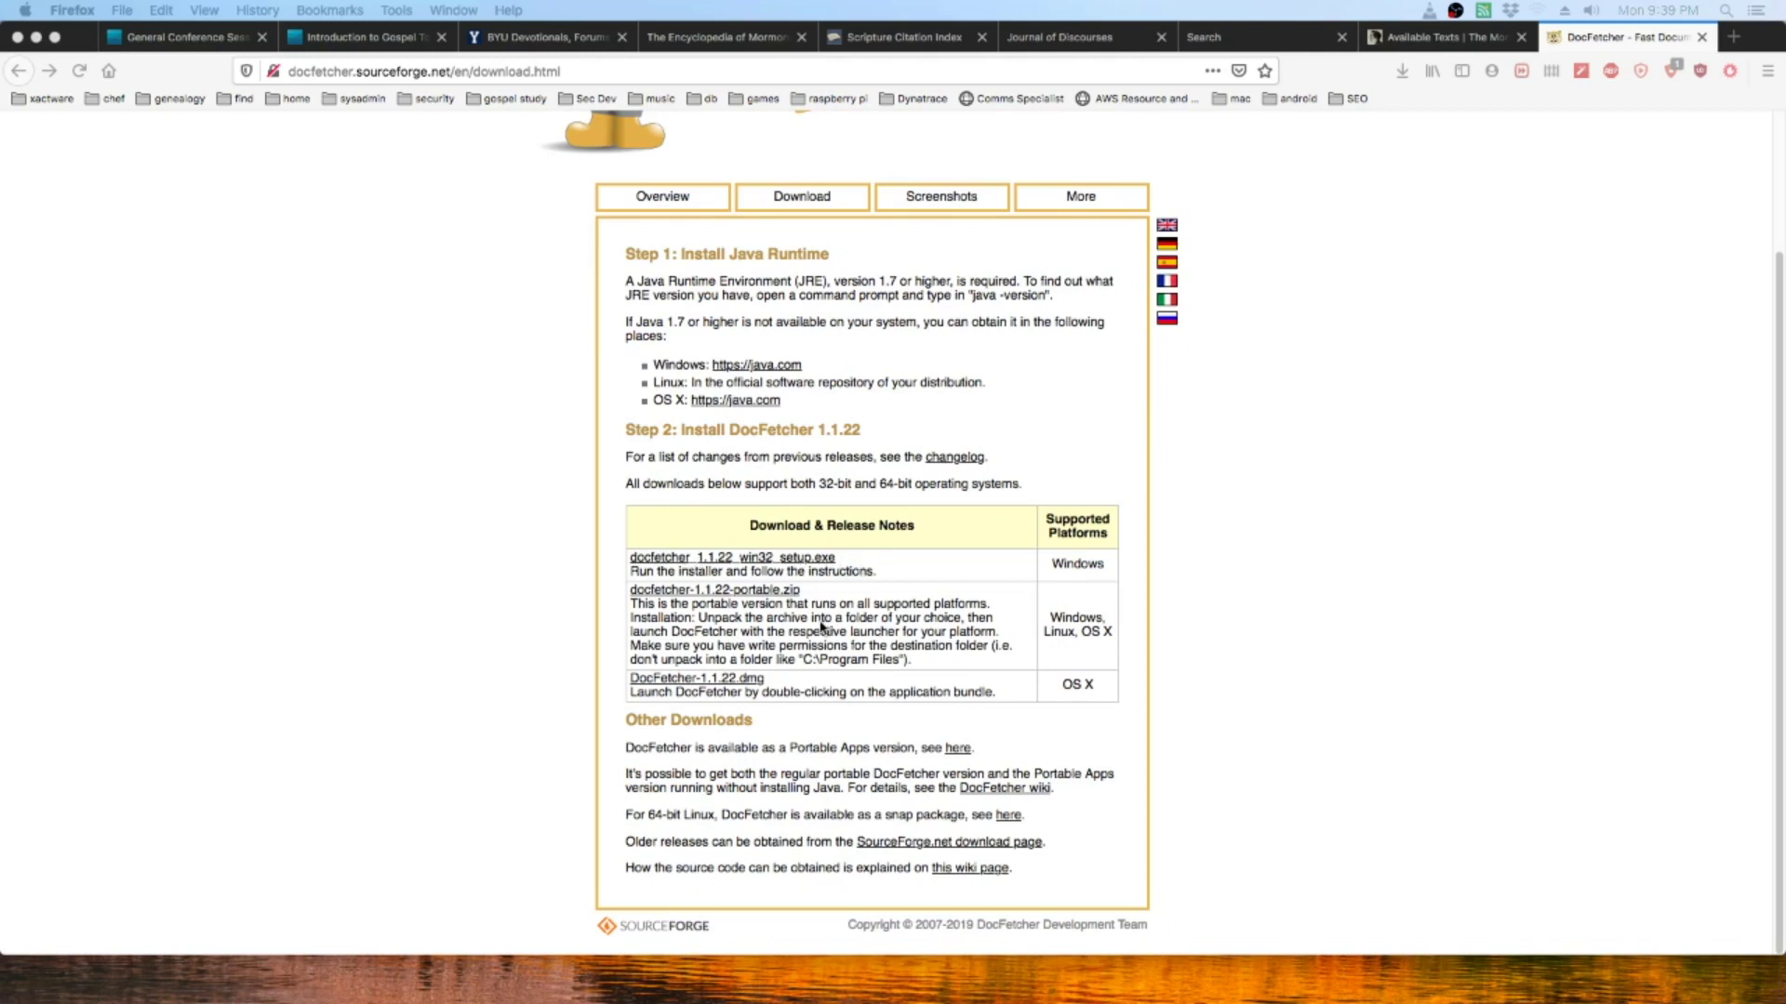
left_click(680, 681)
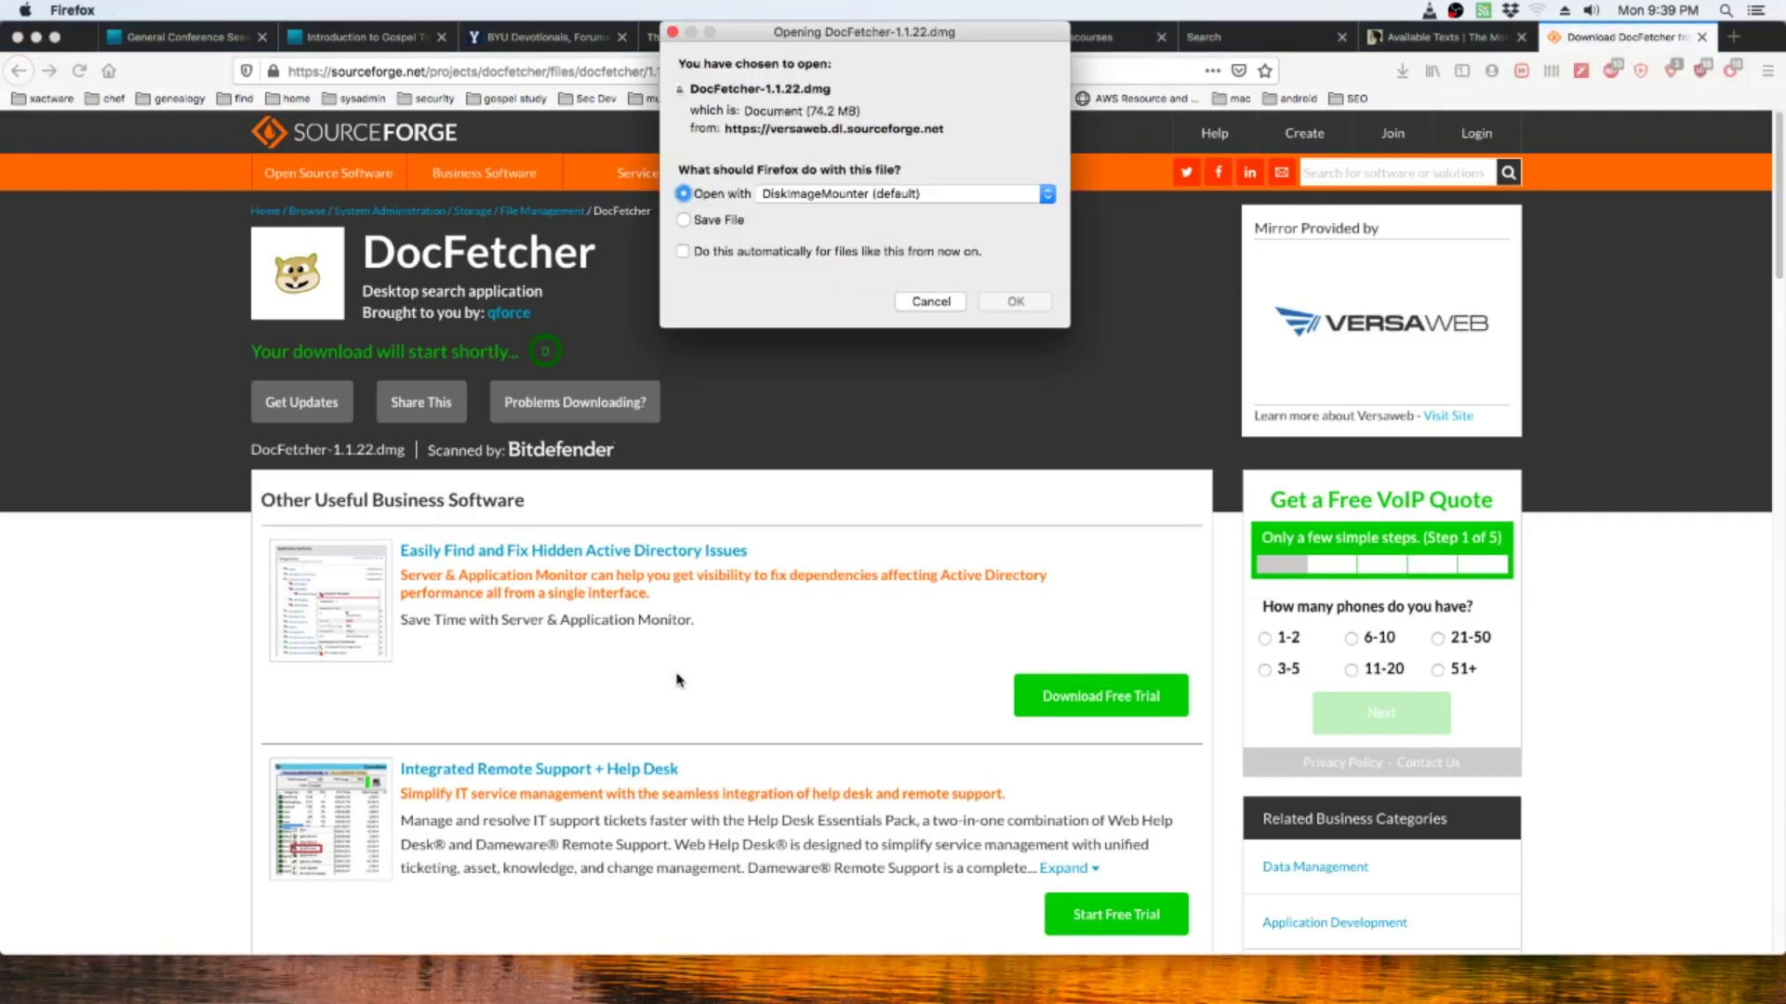
left_click(684, 220)
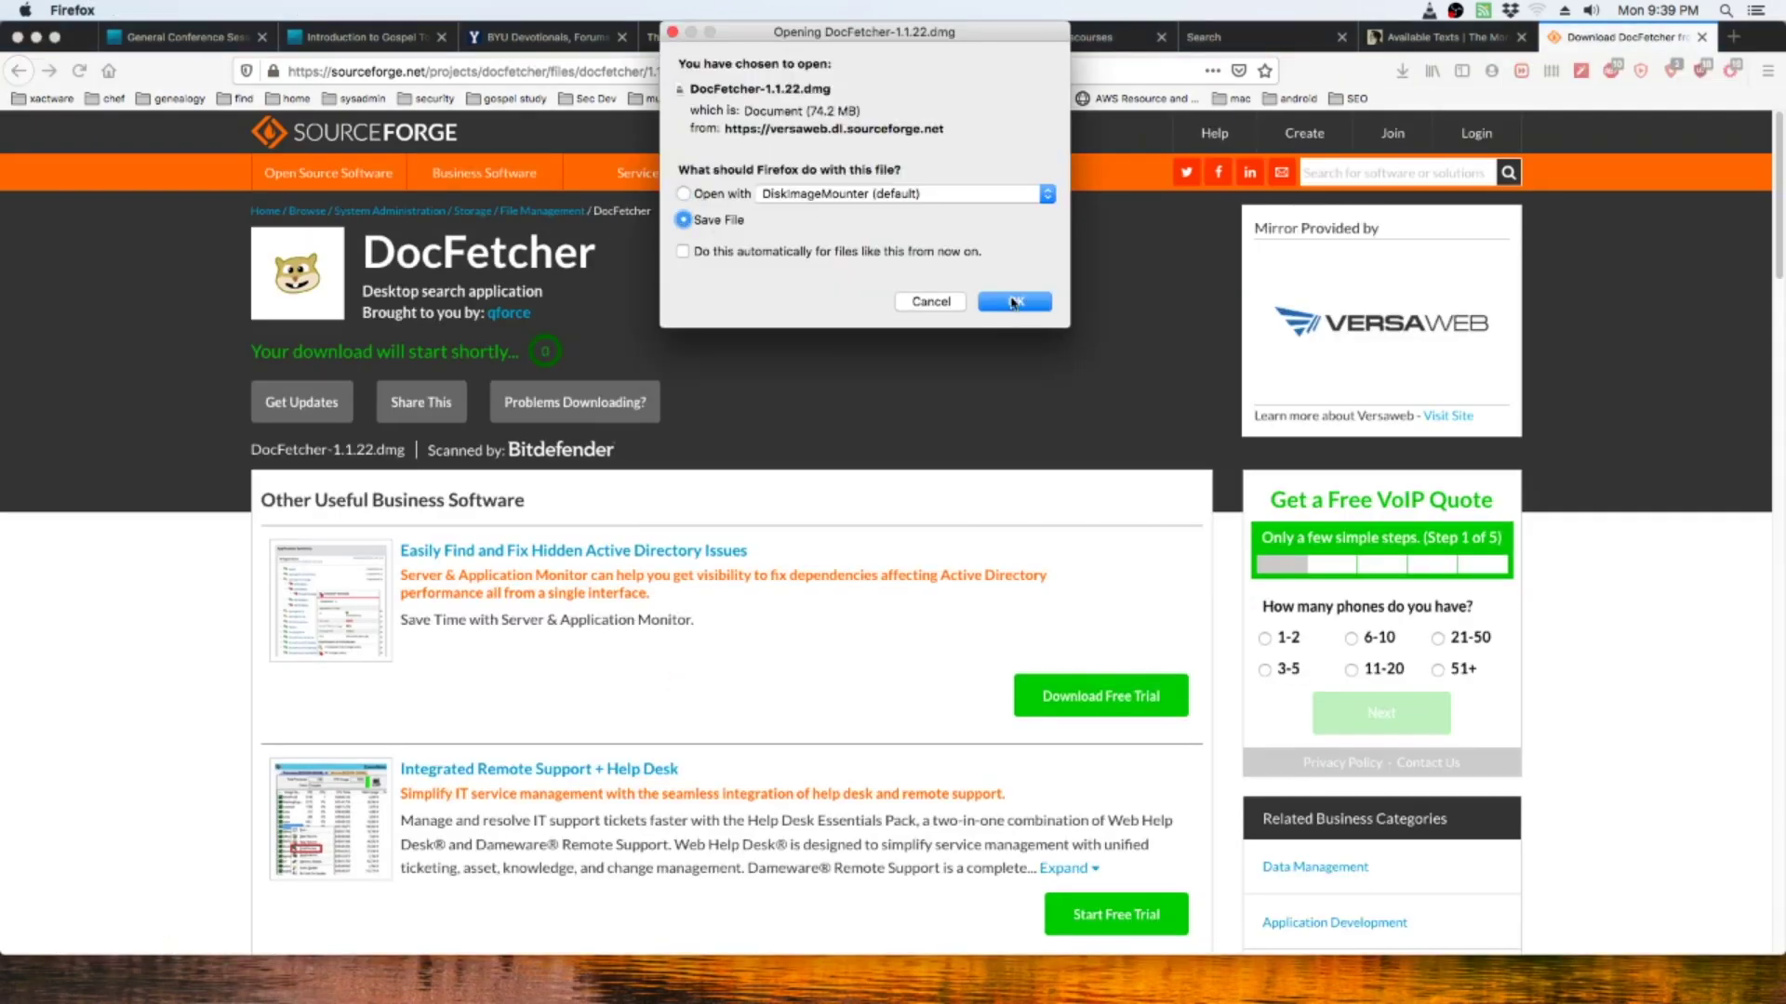
left_click(1012, 302)
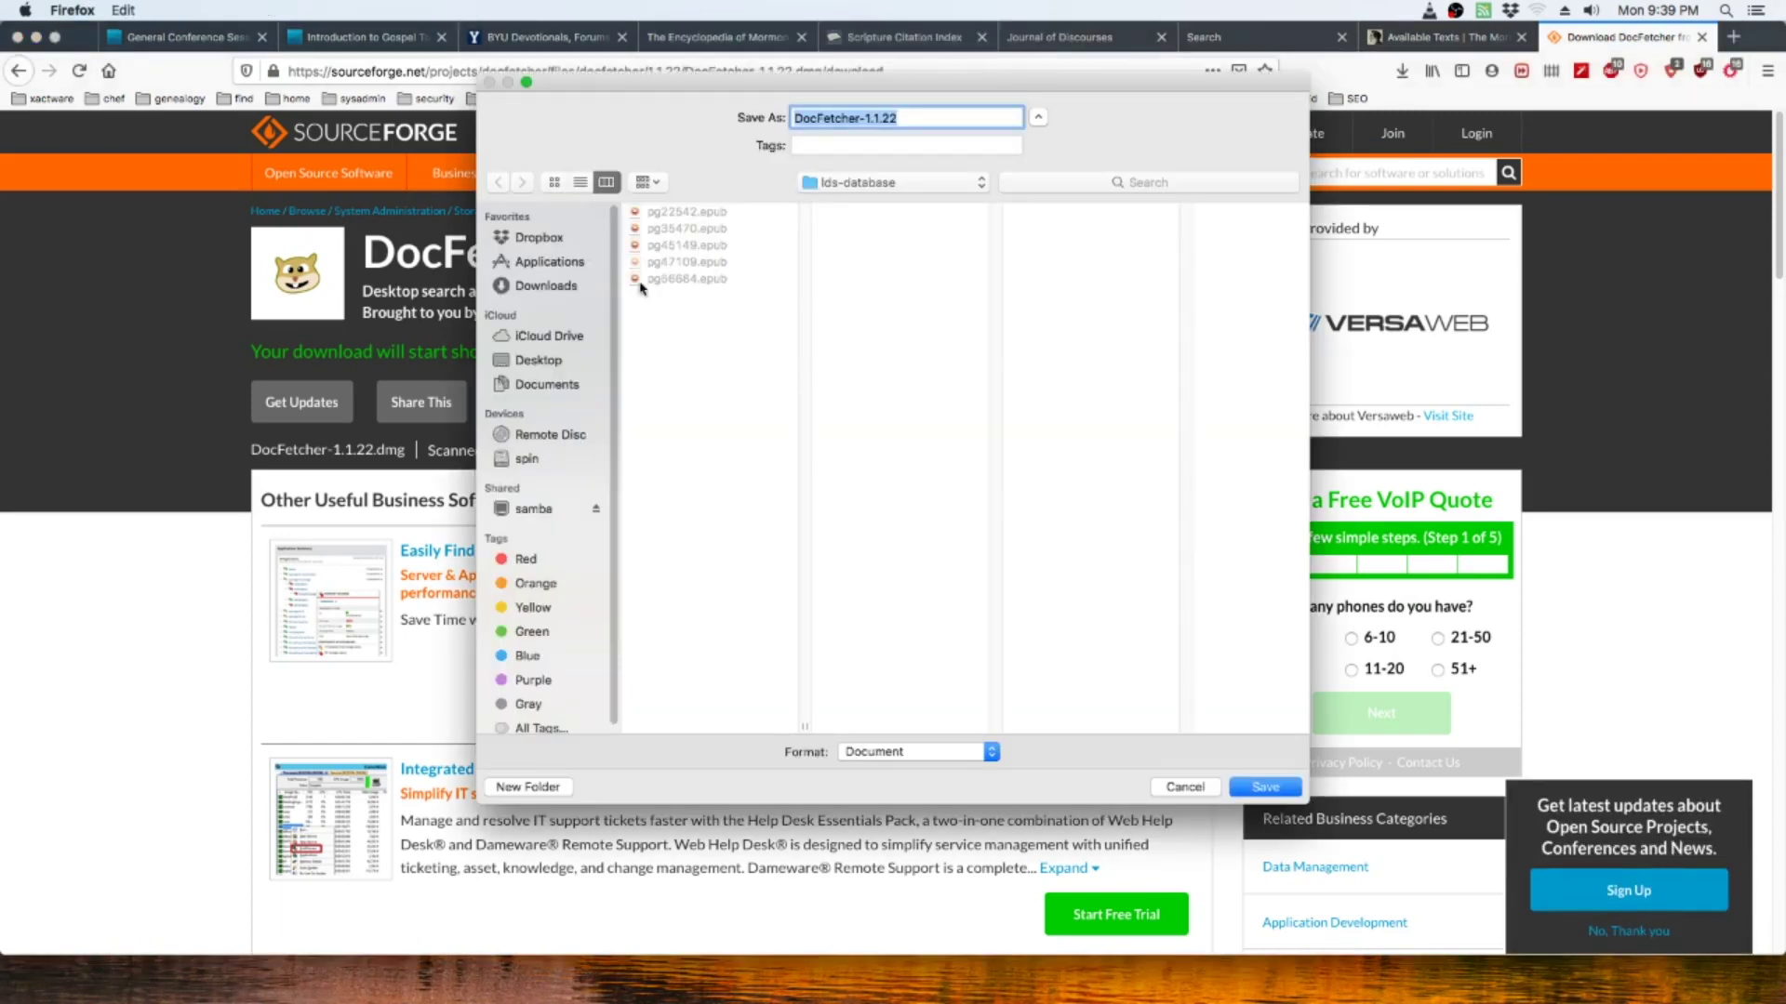
left_click(547, 286)
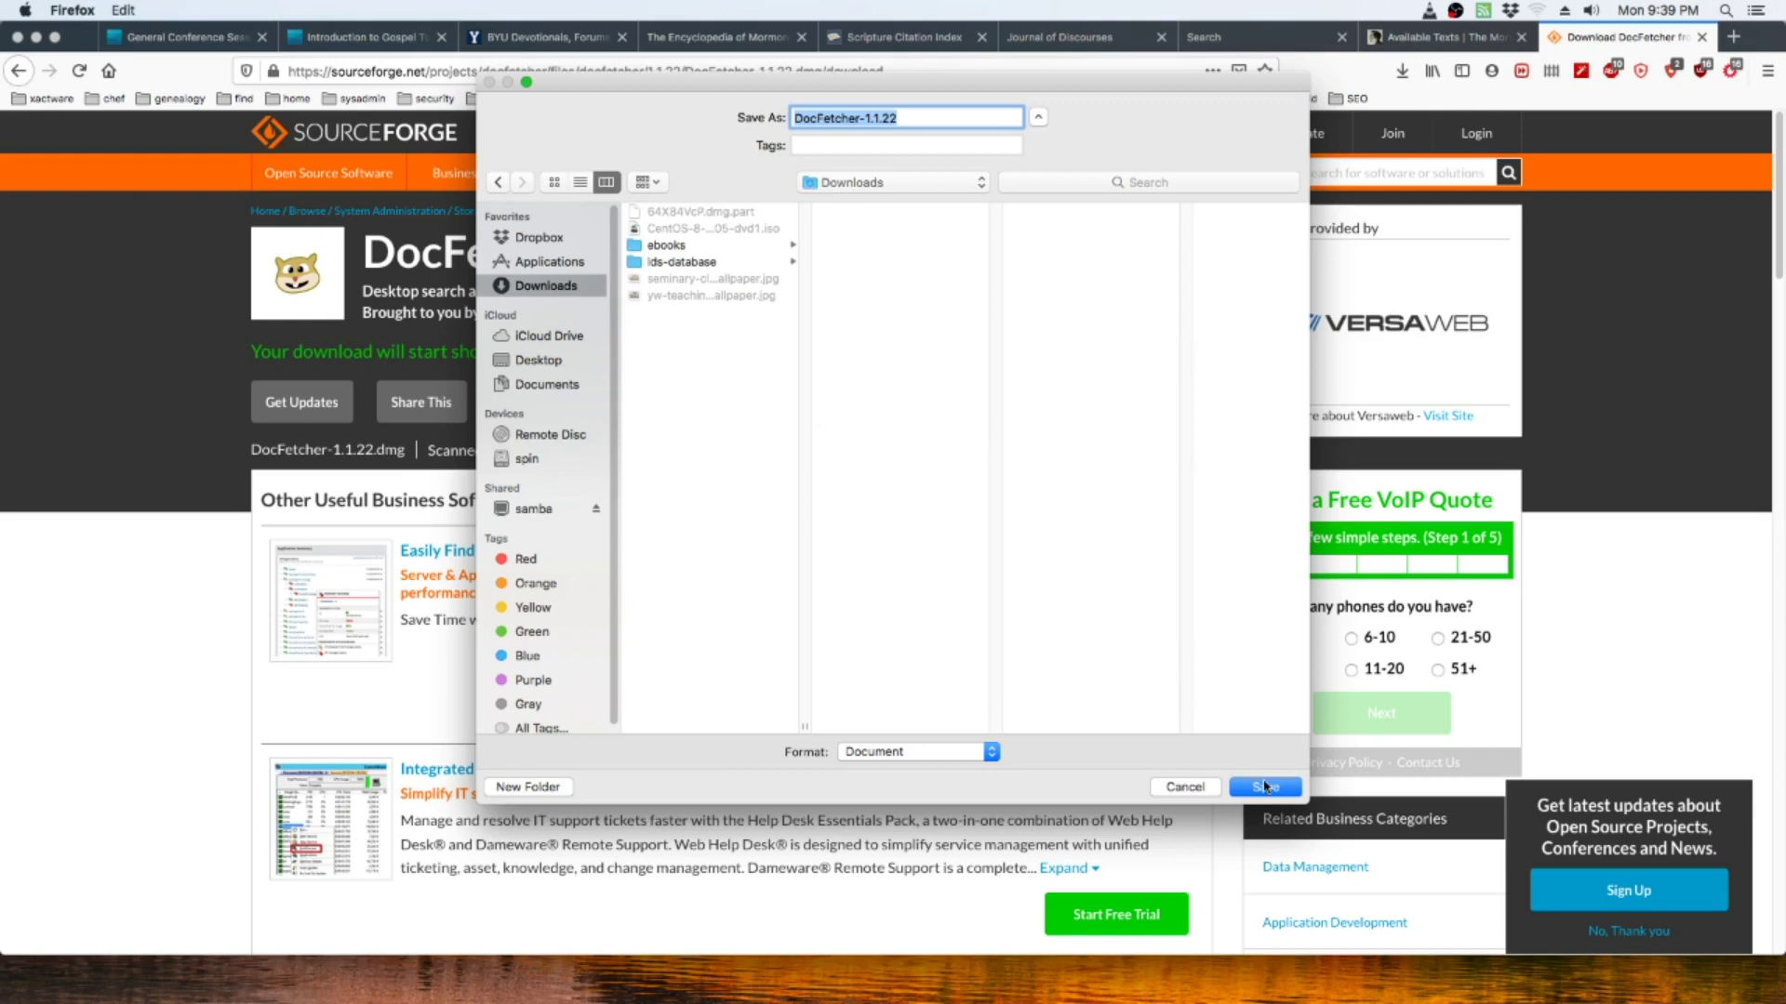
left_click(1265, 787)
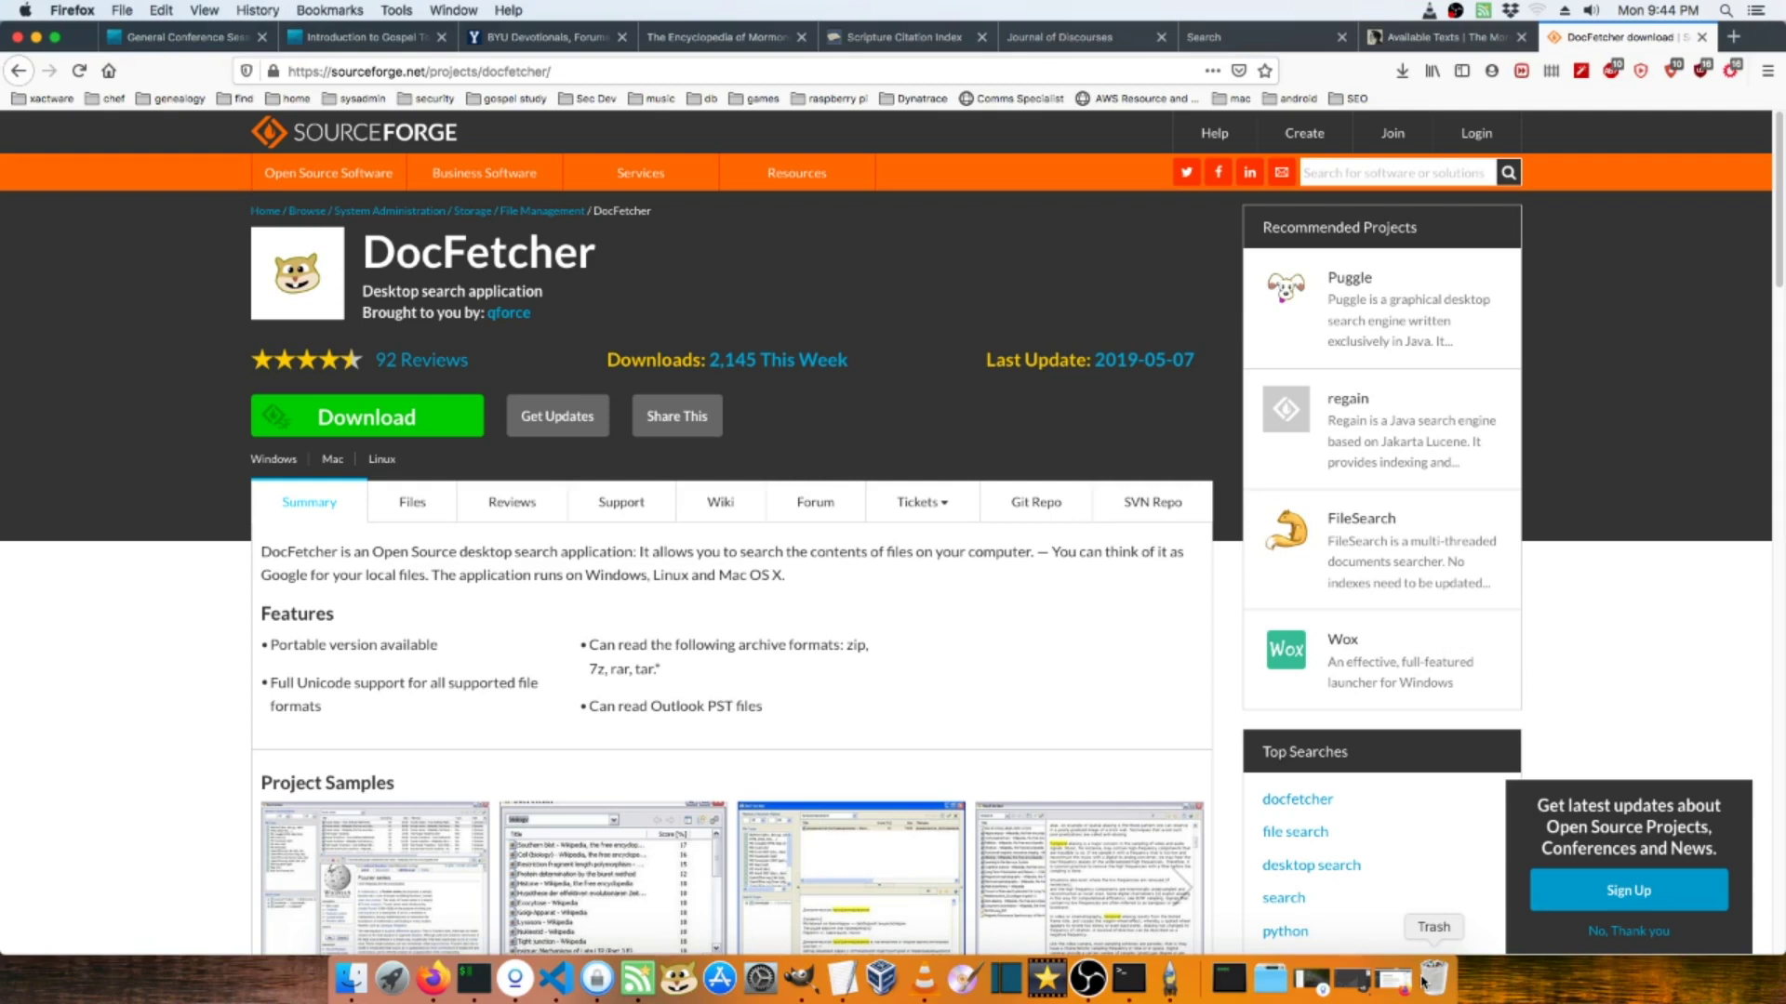
Minimize the browser and switch to the DocFetcher application
left_click(36, 38)
left_click(656, 982)
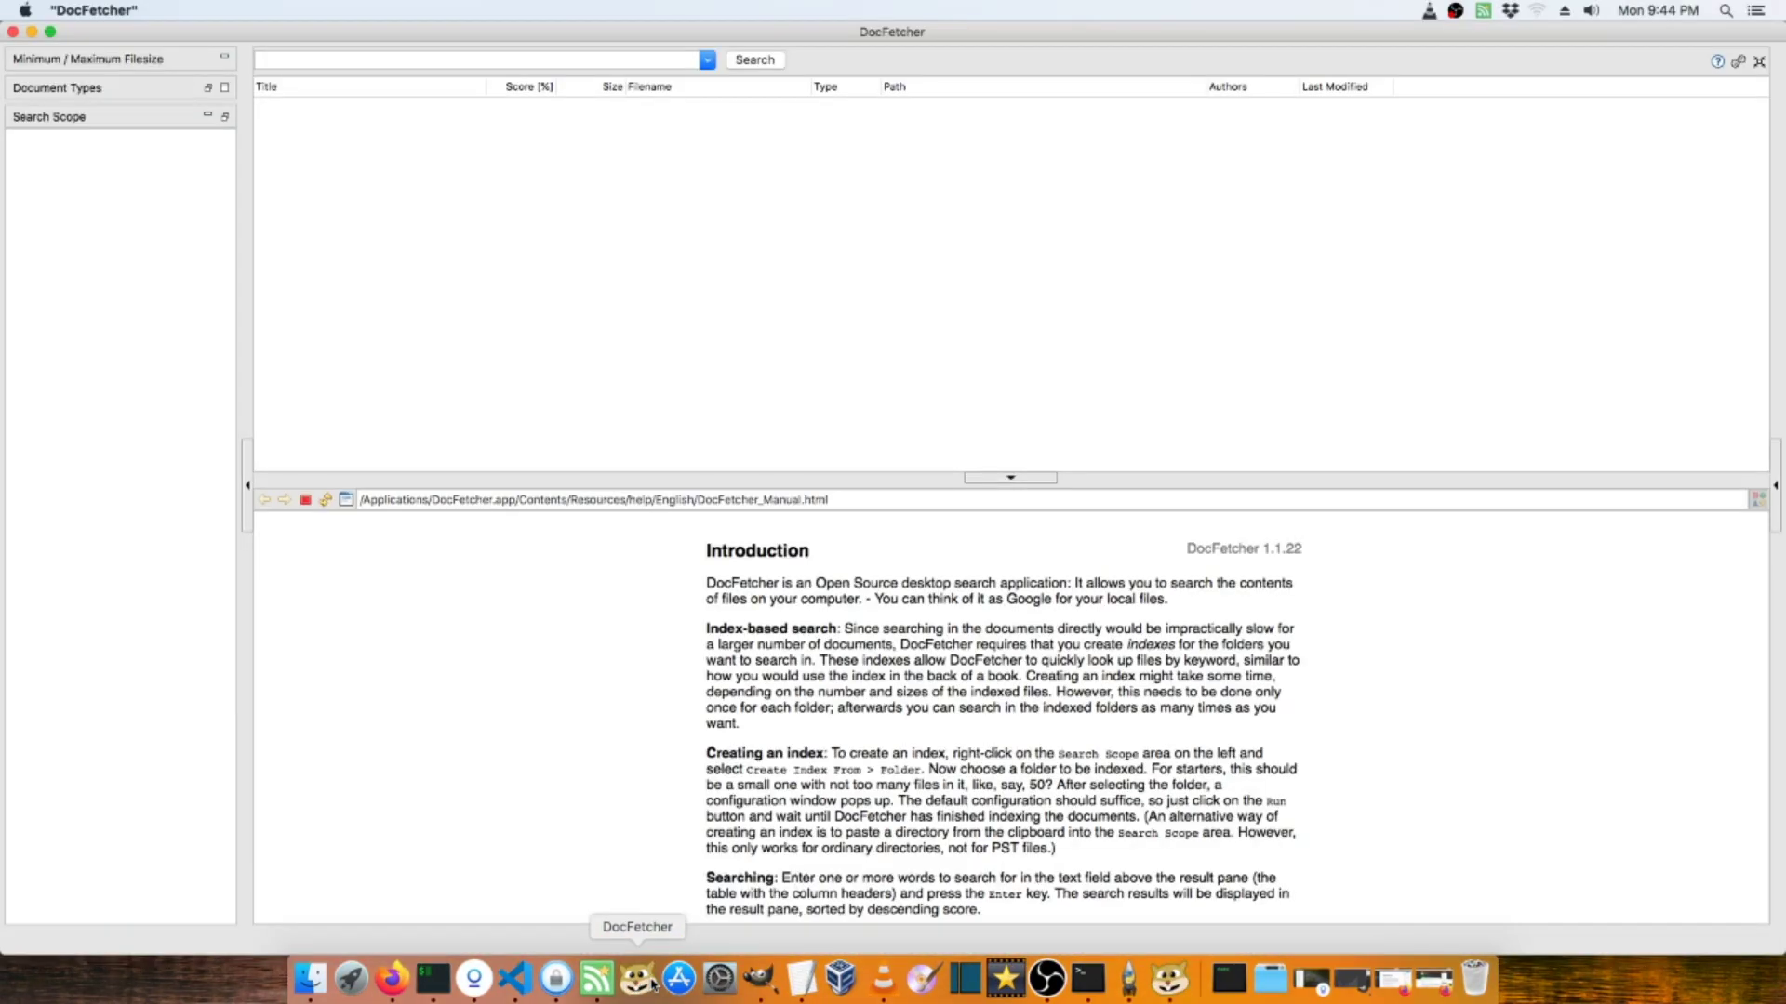
Examine the Document Types and Minimum / Maximum Filesize filters and collapse both again
left_click(207, 87)
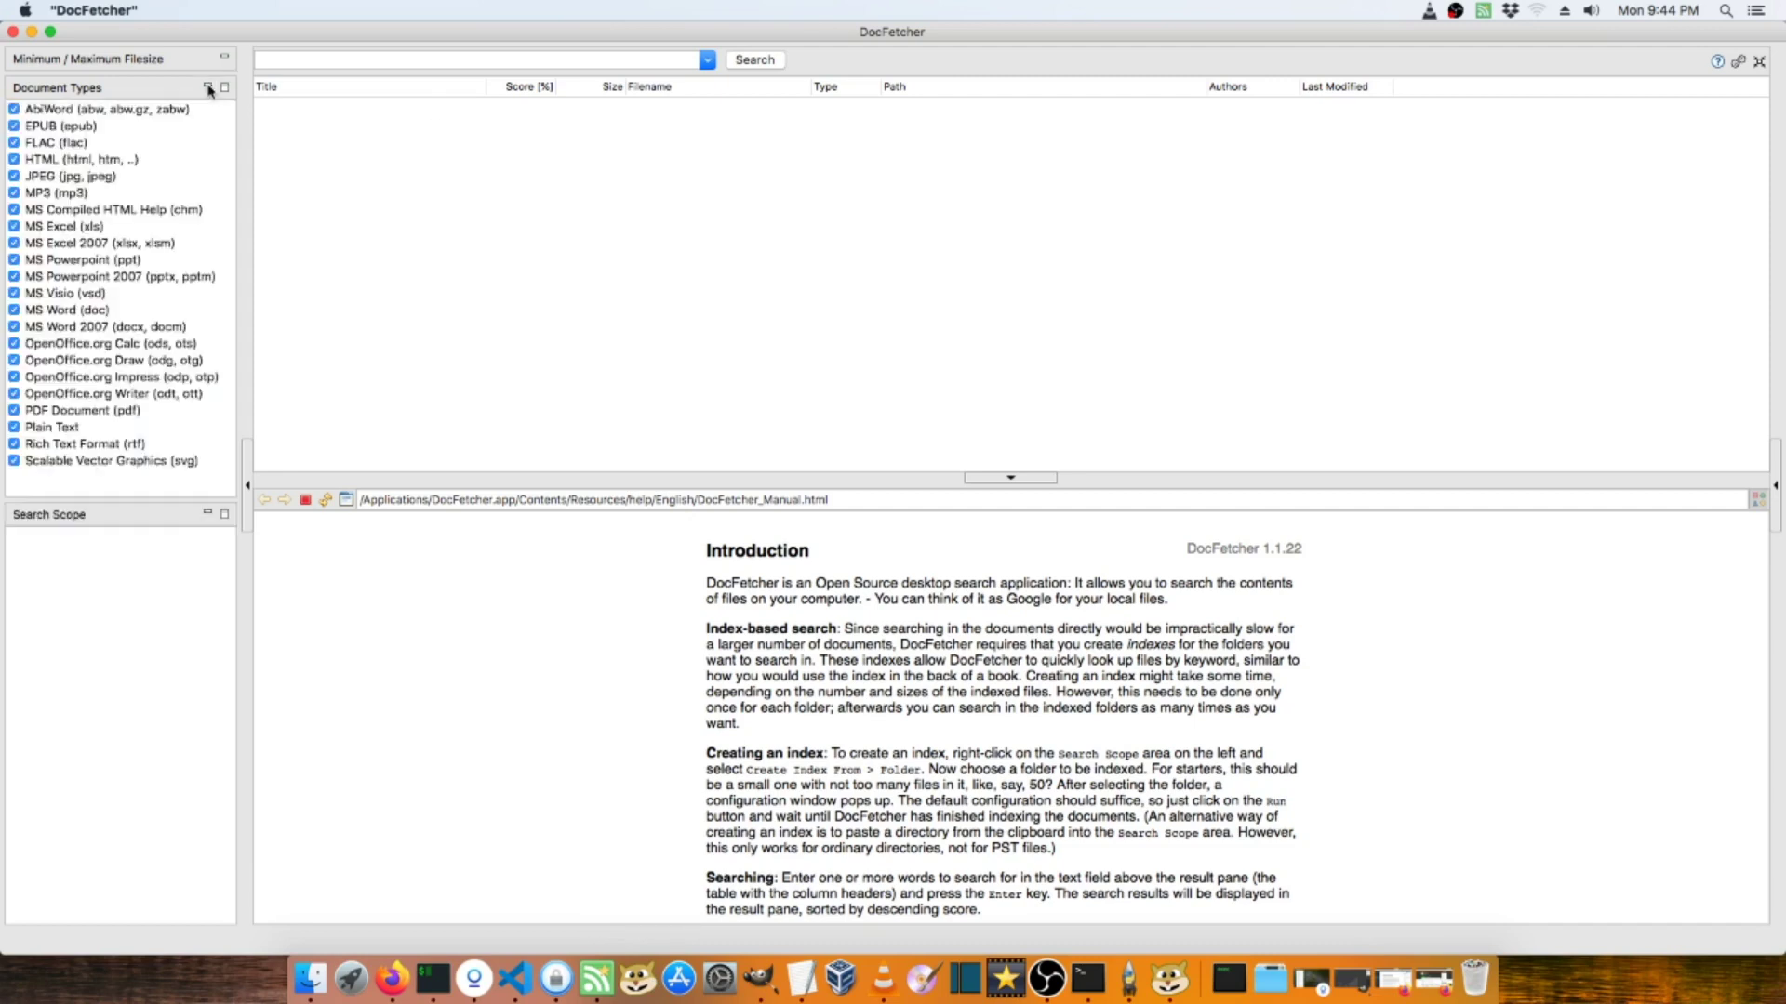
left_click(224, 58)
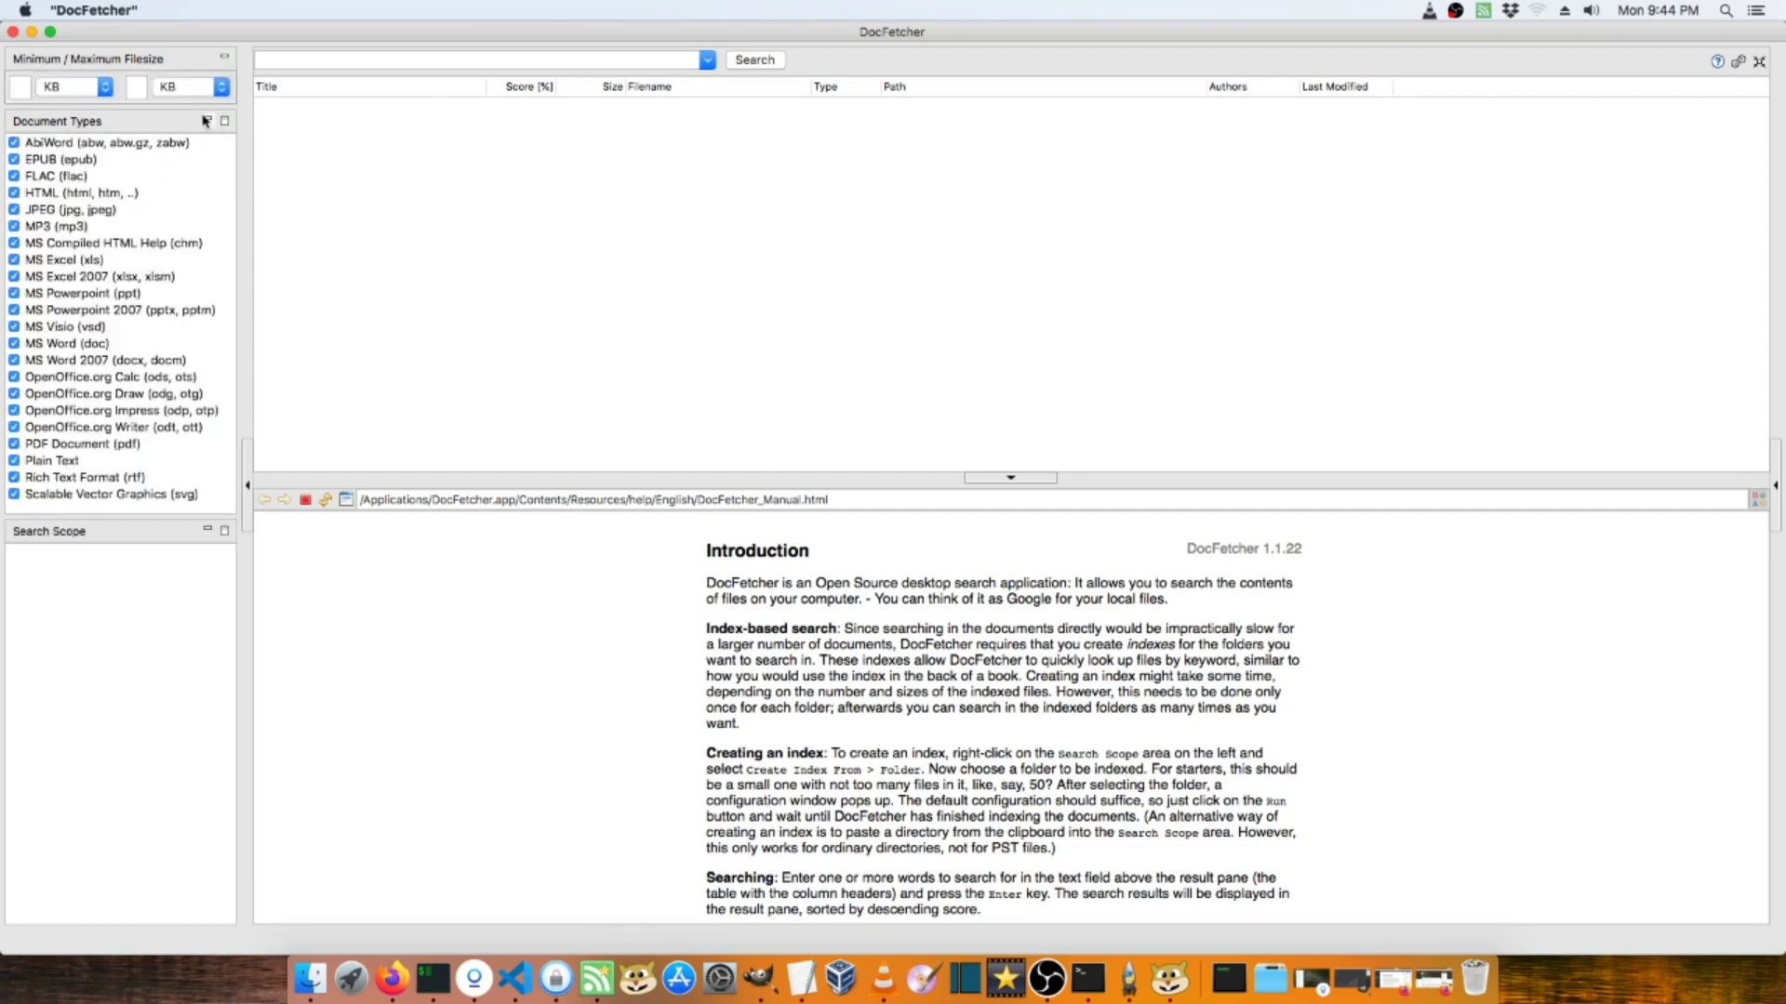
left_click(224, 58)
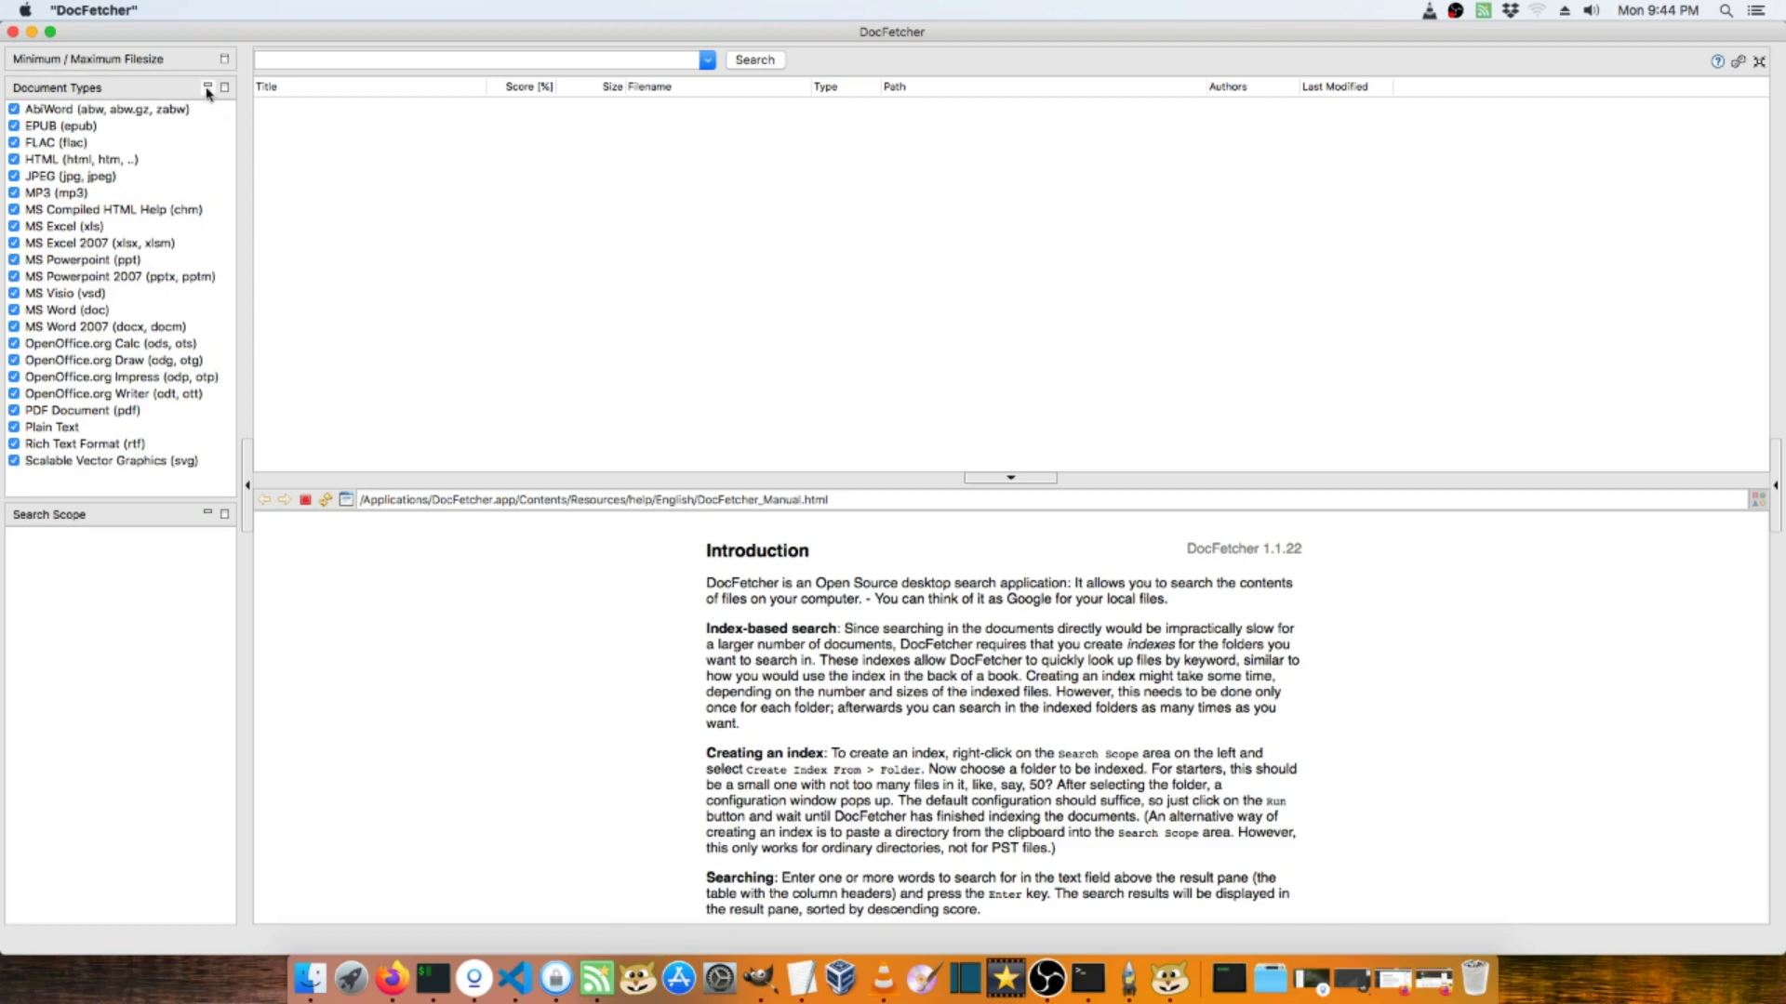
left_click(207, 89)
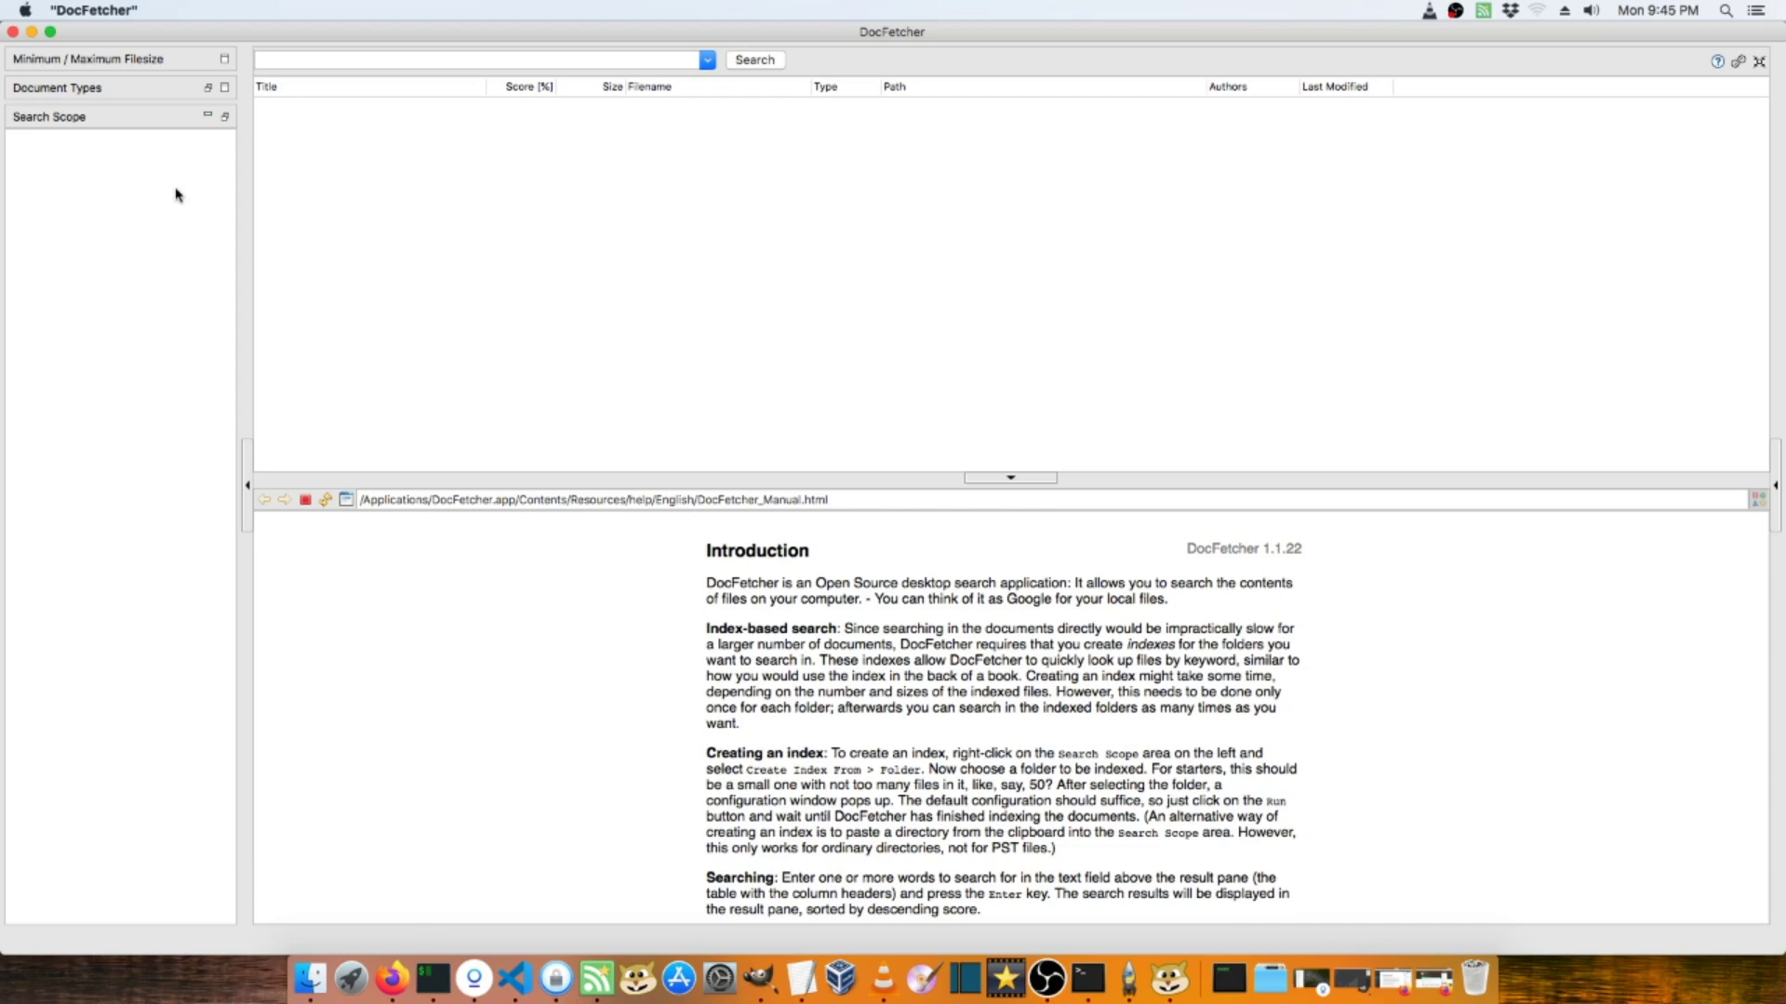
Create an index from the lds-database folder in Downloads, keeping the default indexing settings
right_click(113, 180)
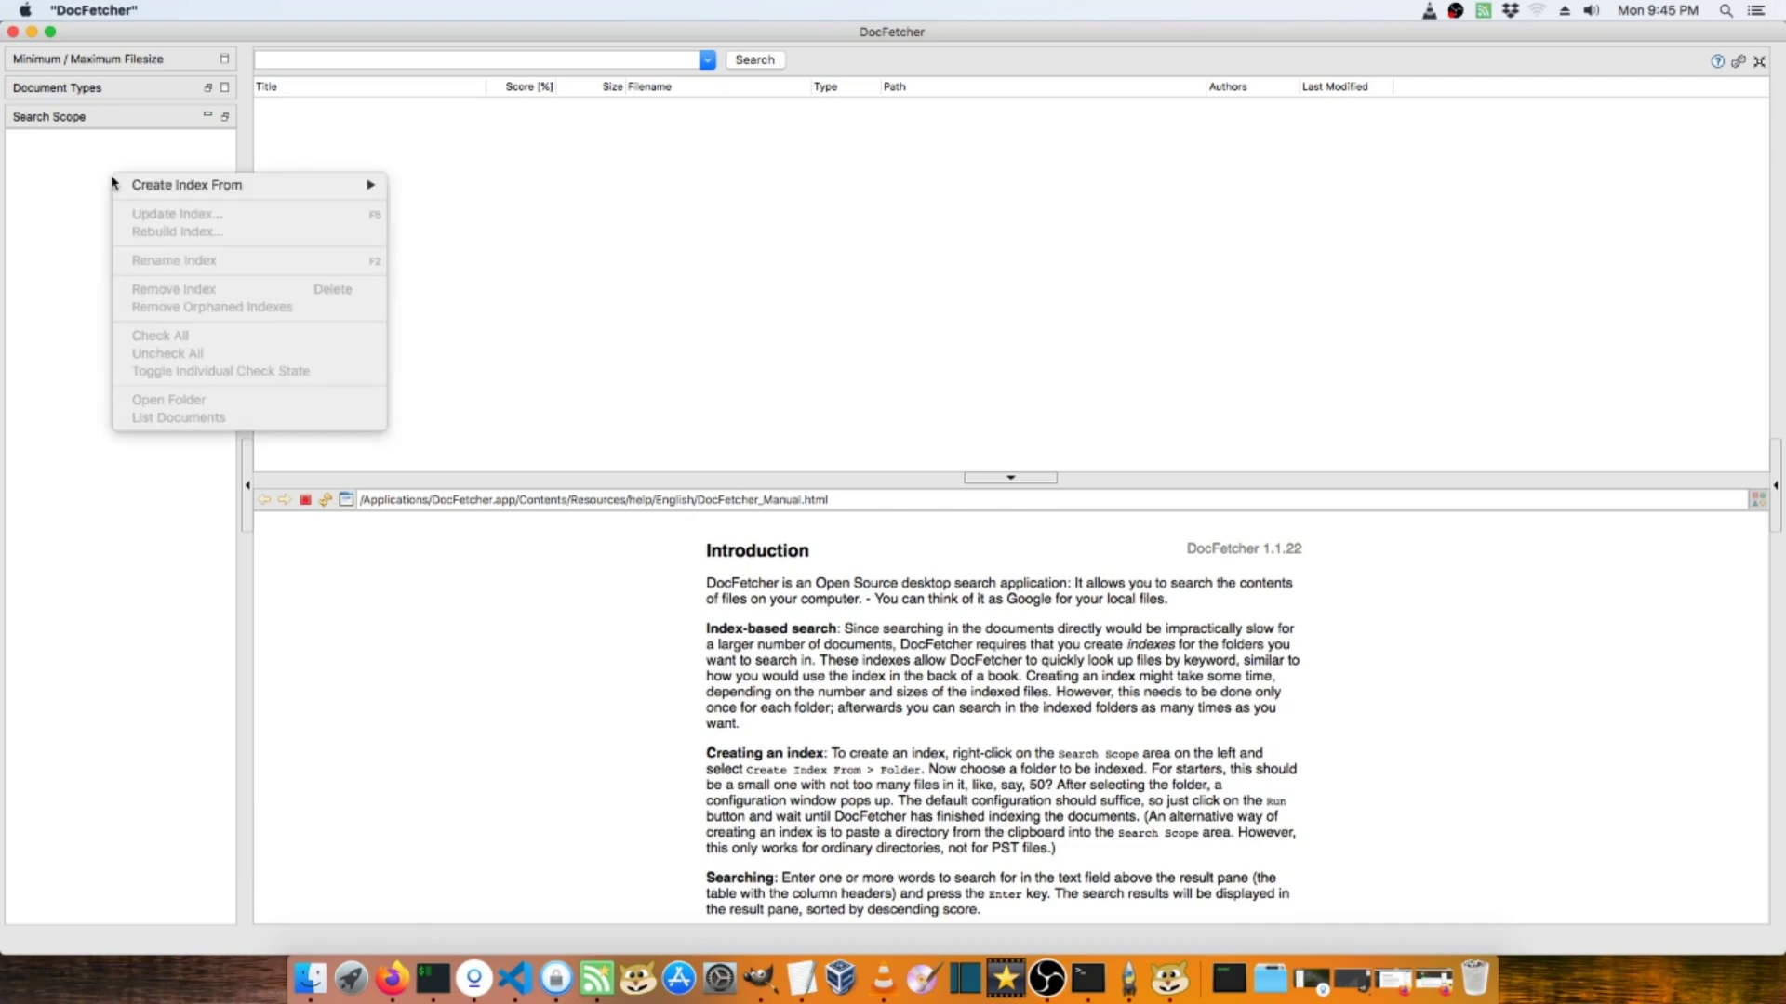
mouse_move(186, 186)
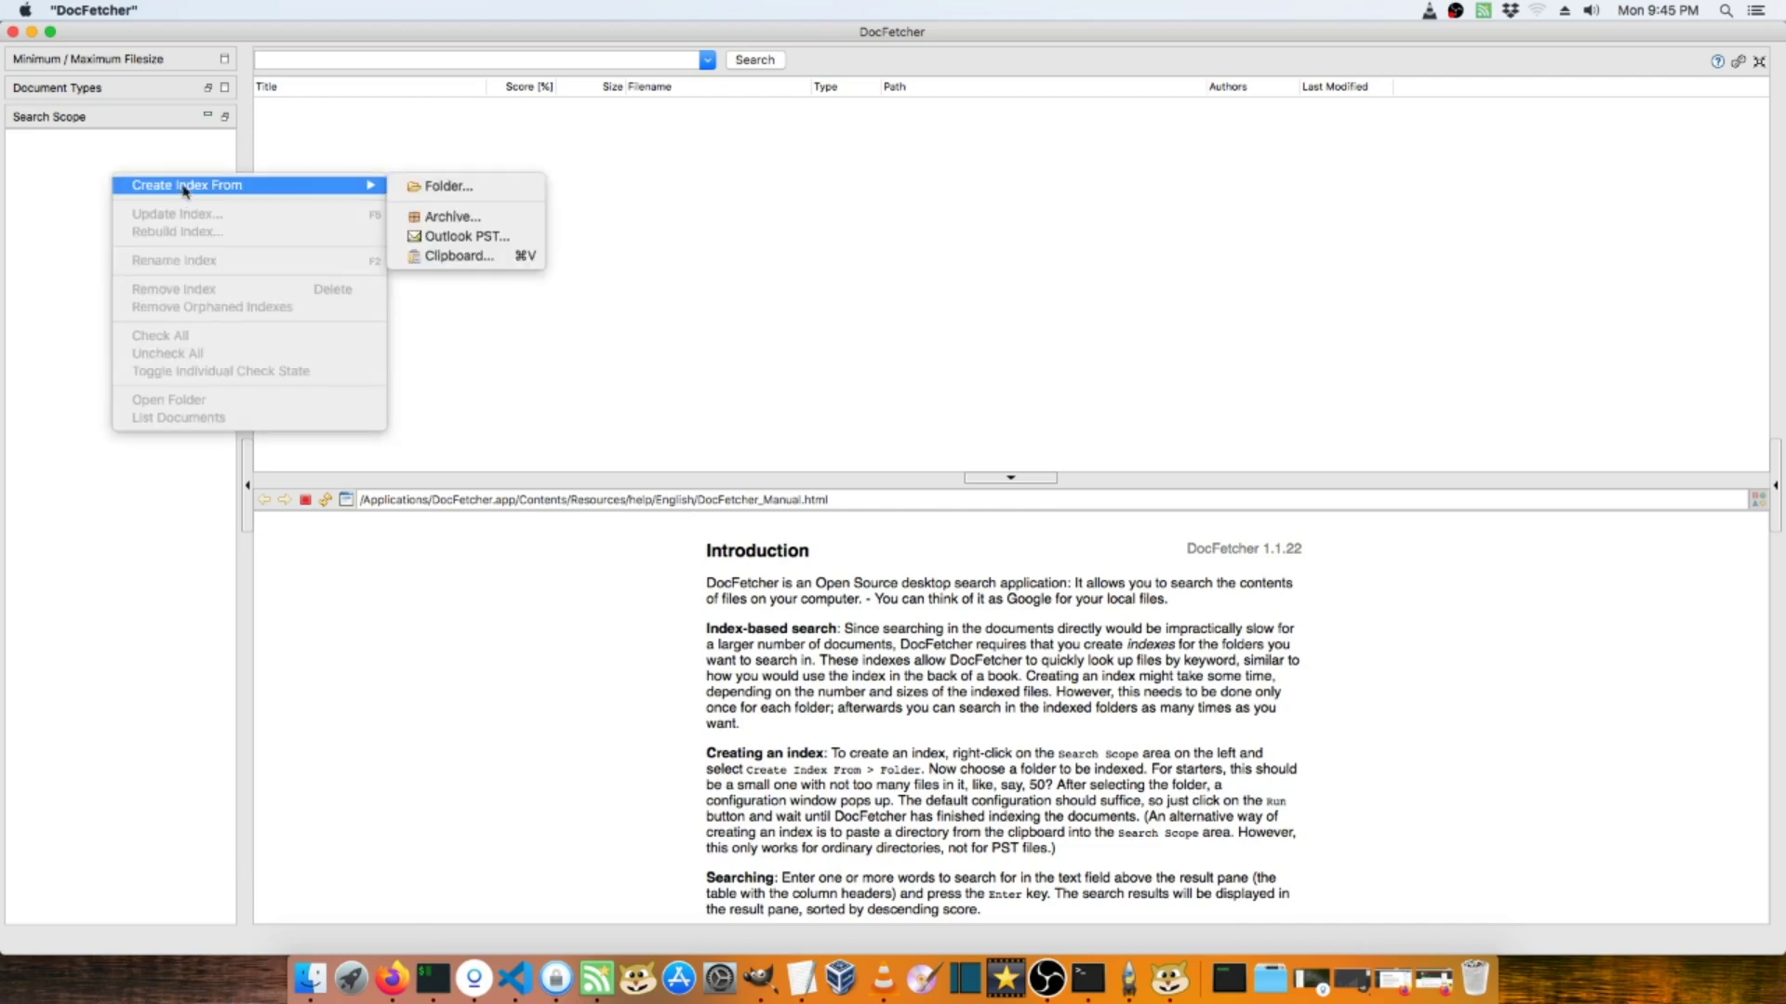
left_click(437, 191)
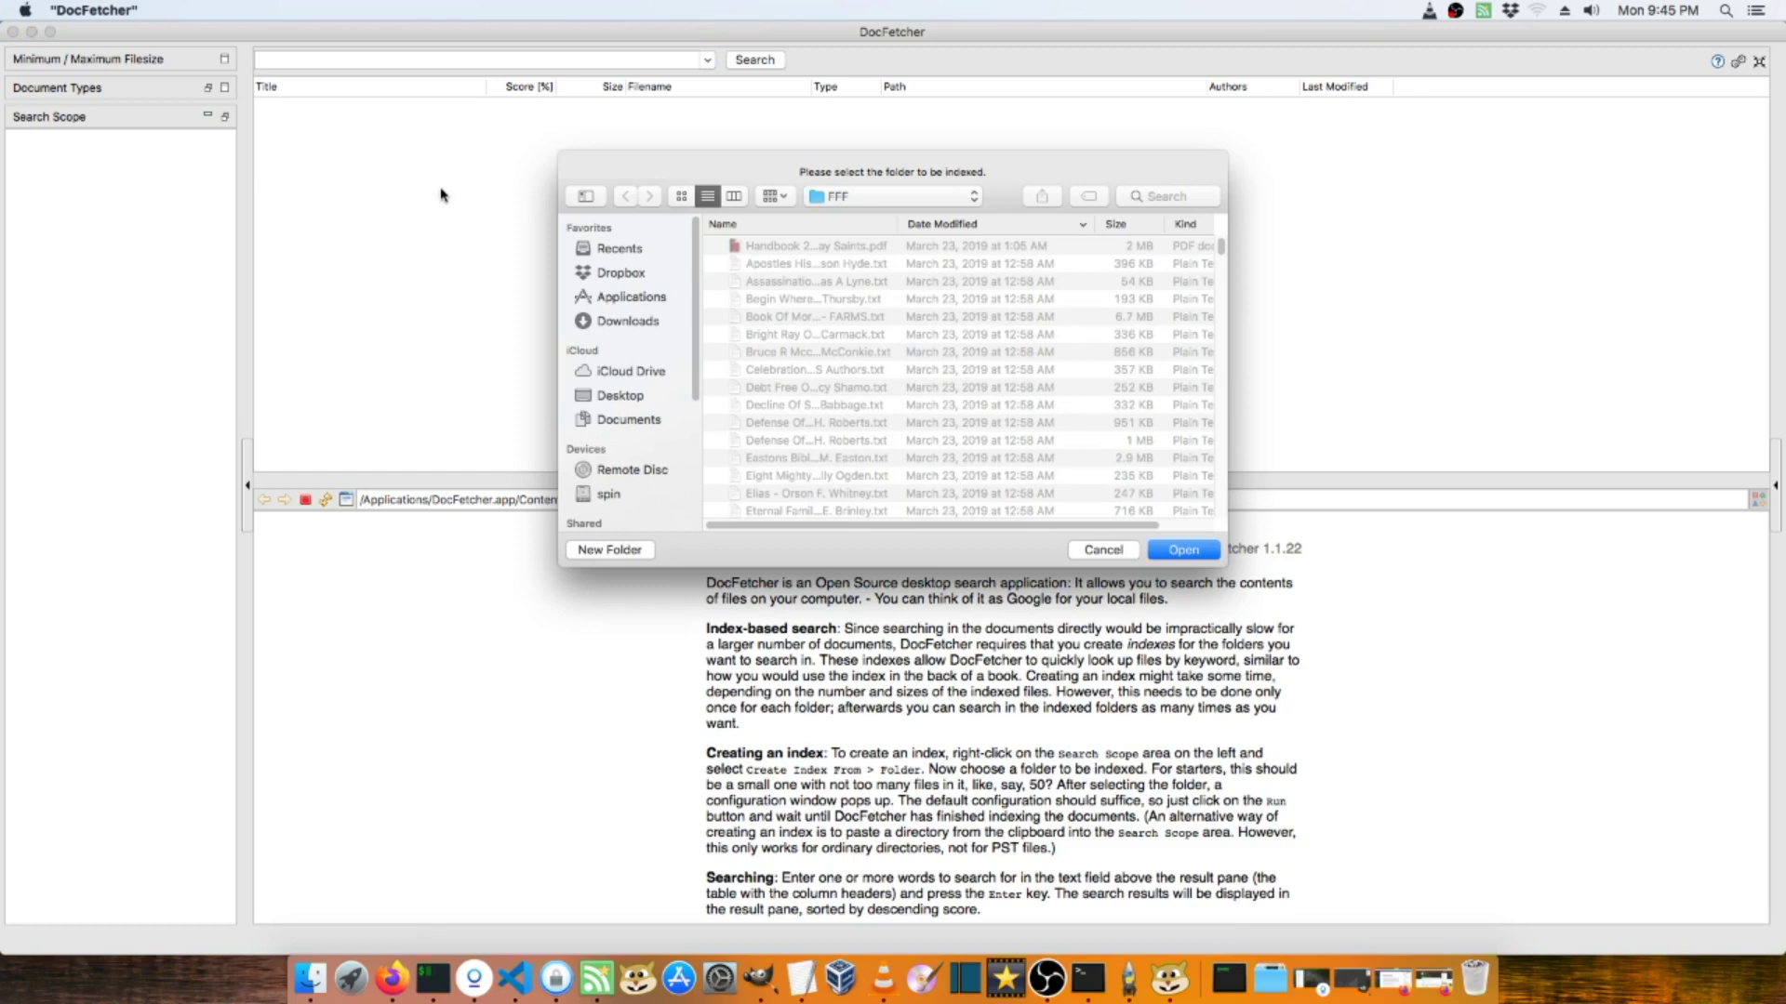
left_click(631, 323)
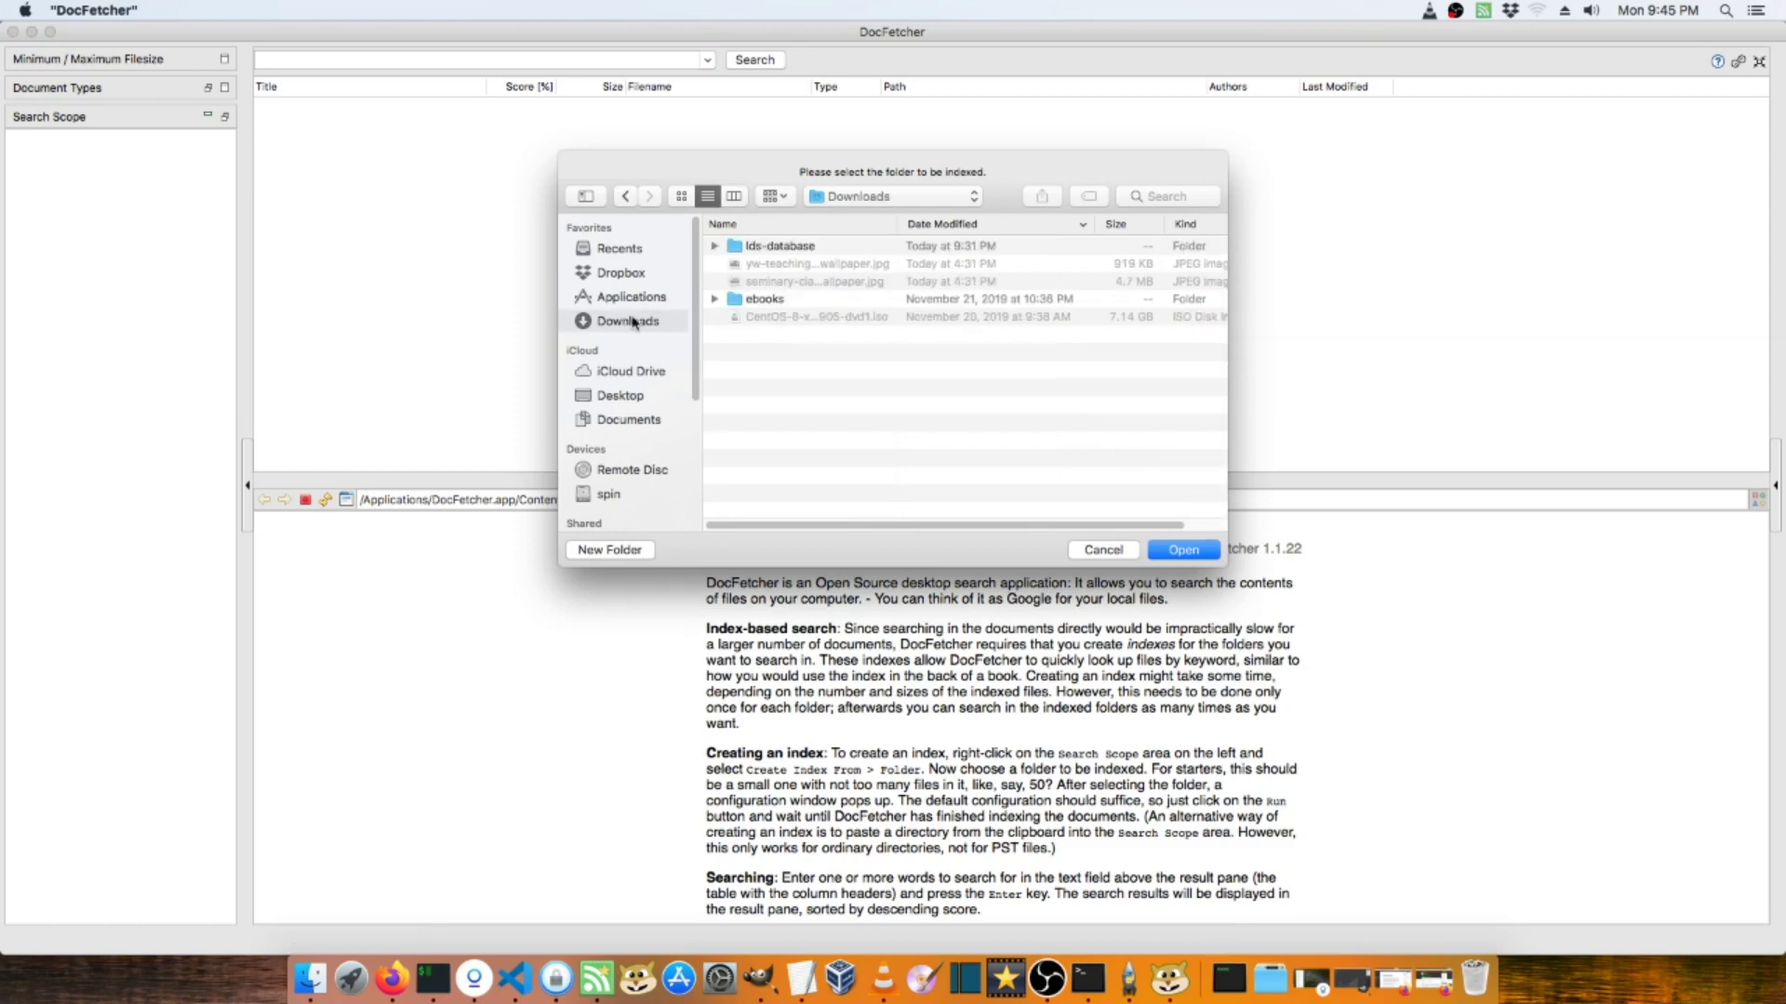
double_click(774, 247)
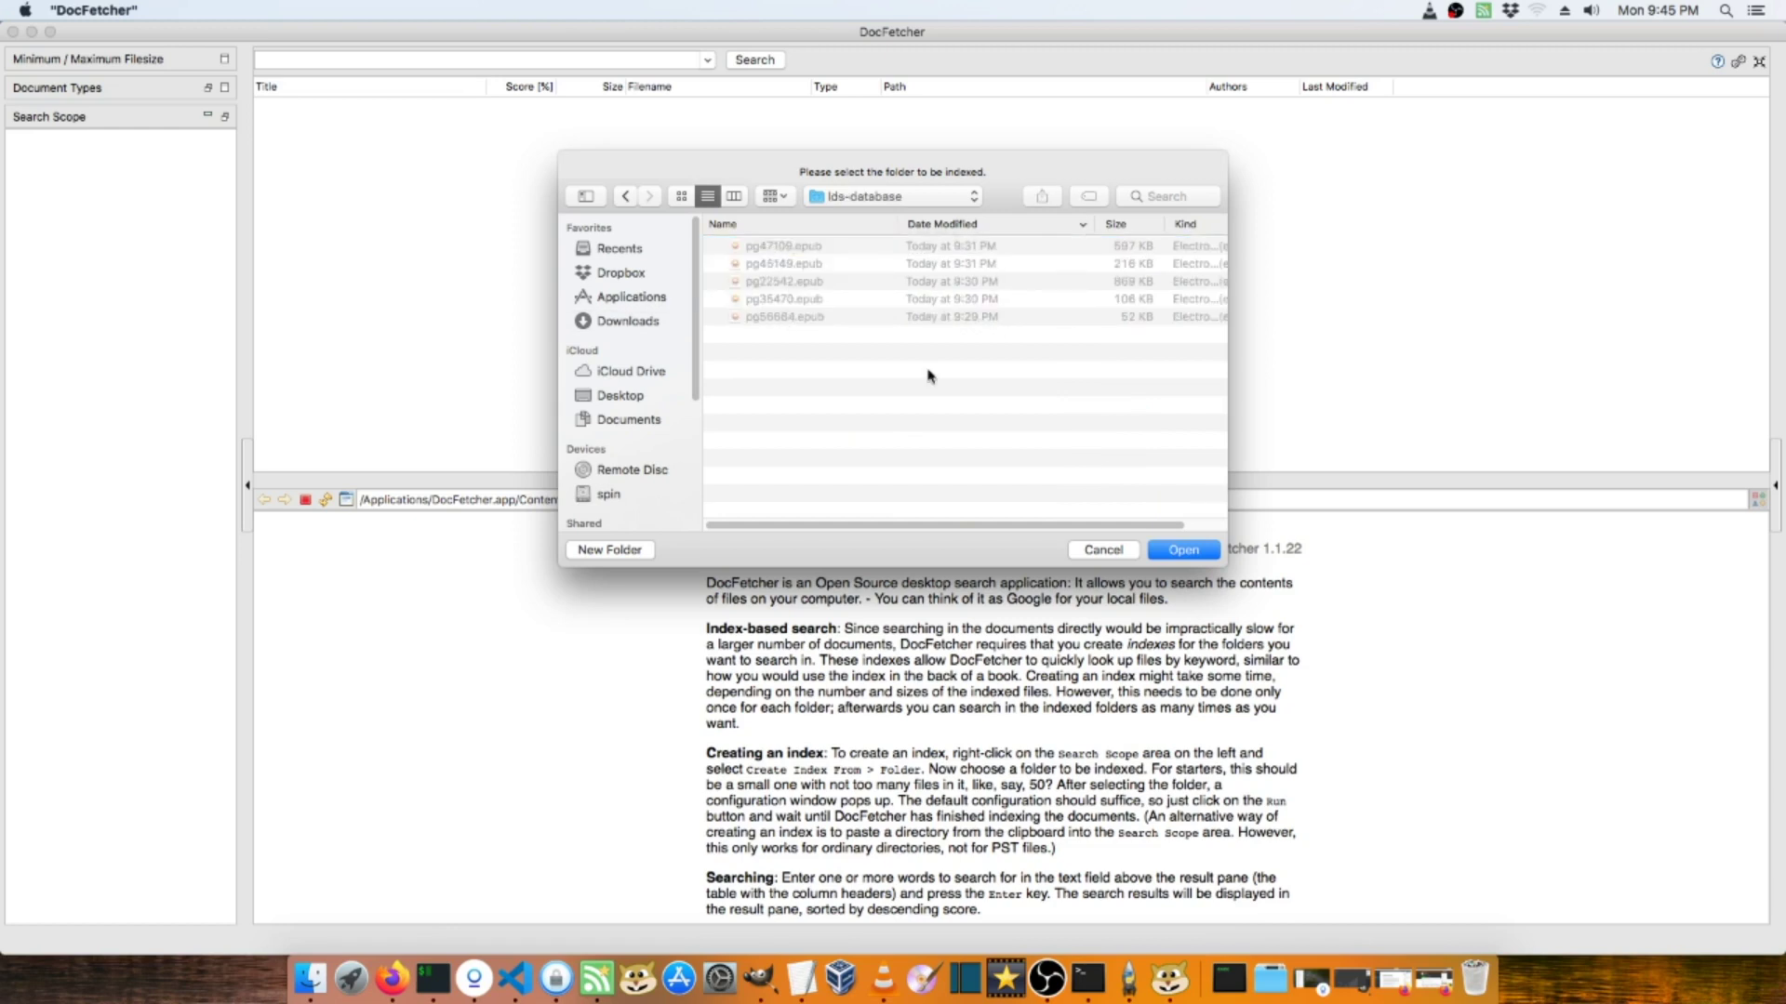
left_click(1191, 552)
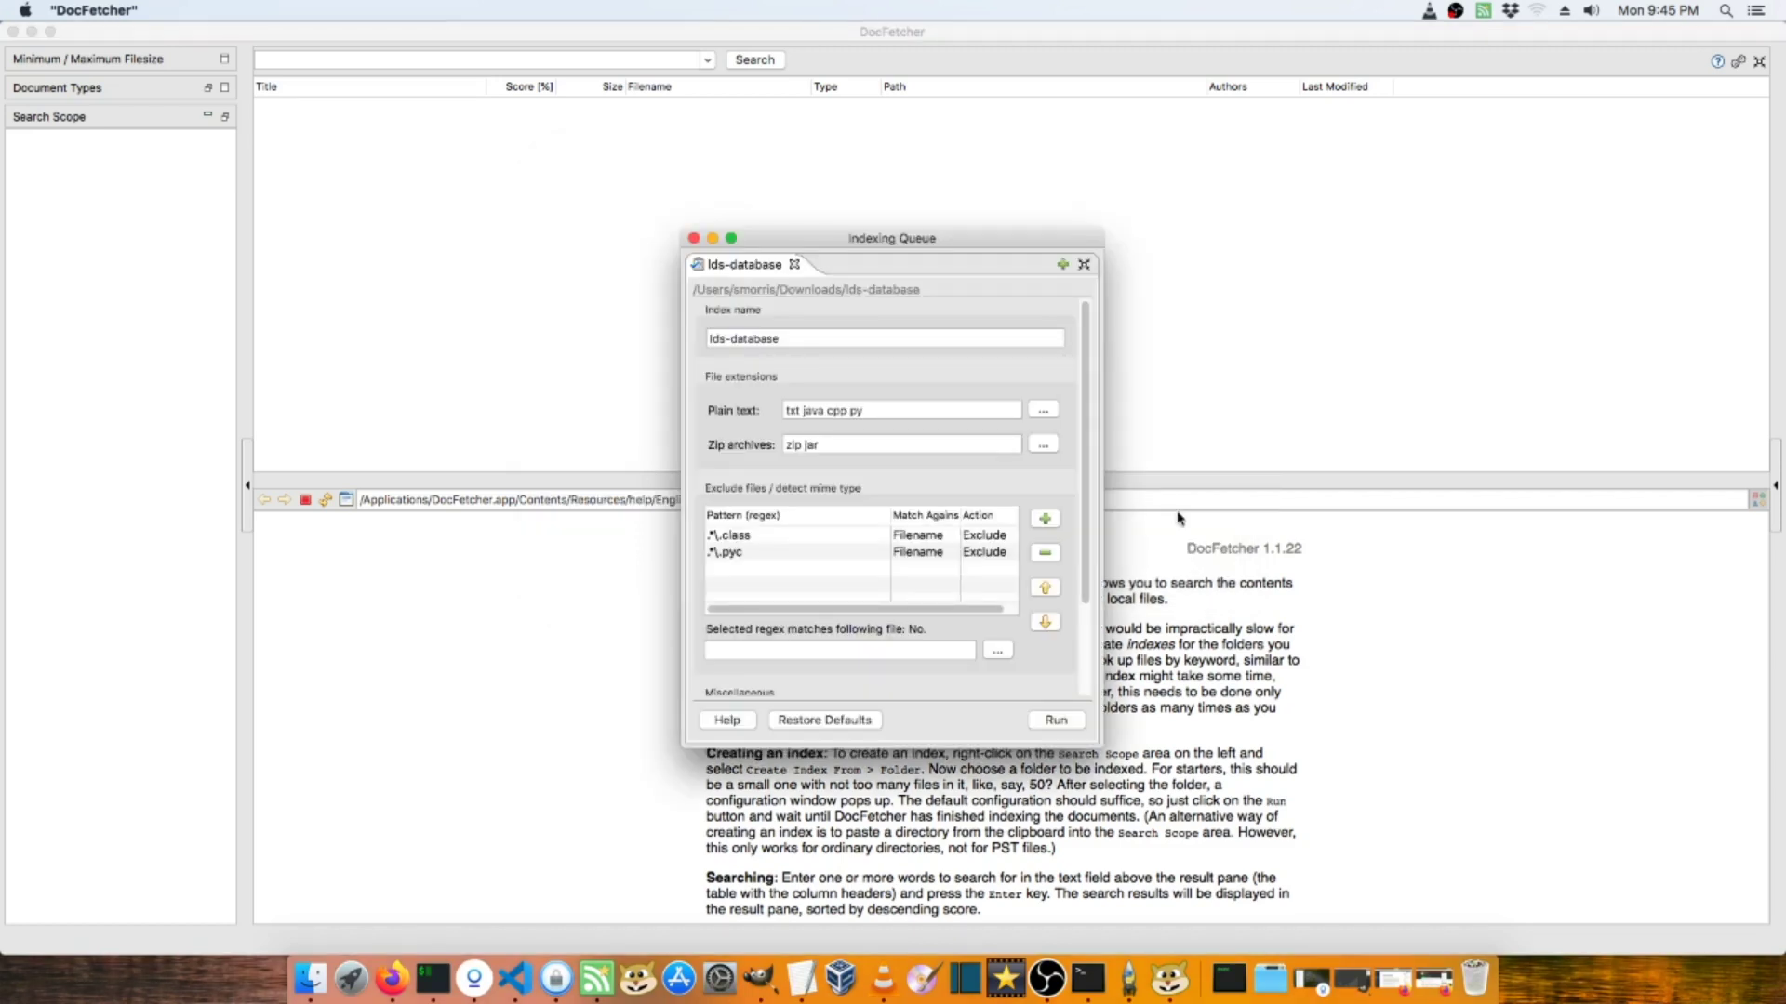
left_click(1050, 722)
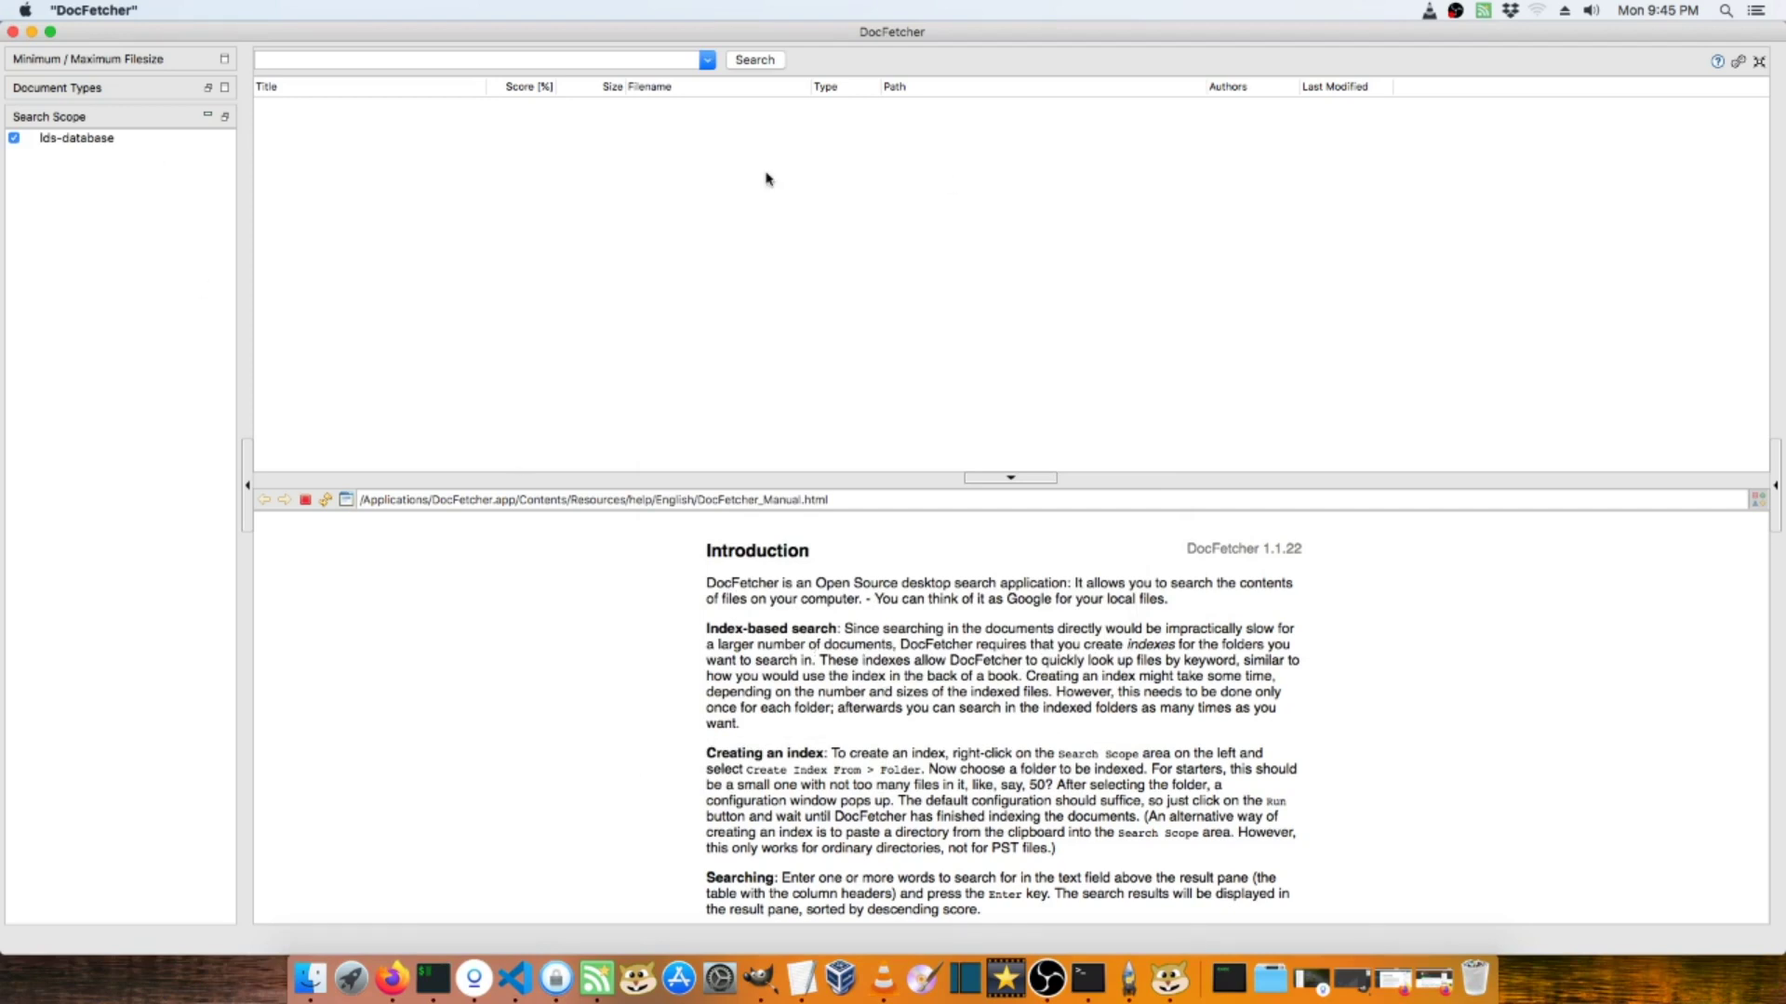
Search the lds-database index for "charity" and sort the results by score from highest to lowest
left_click(549, 59)
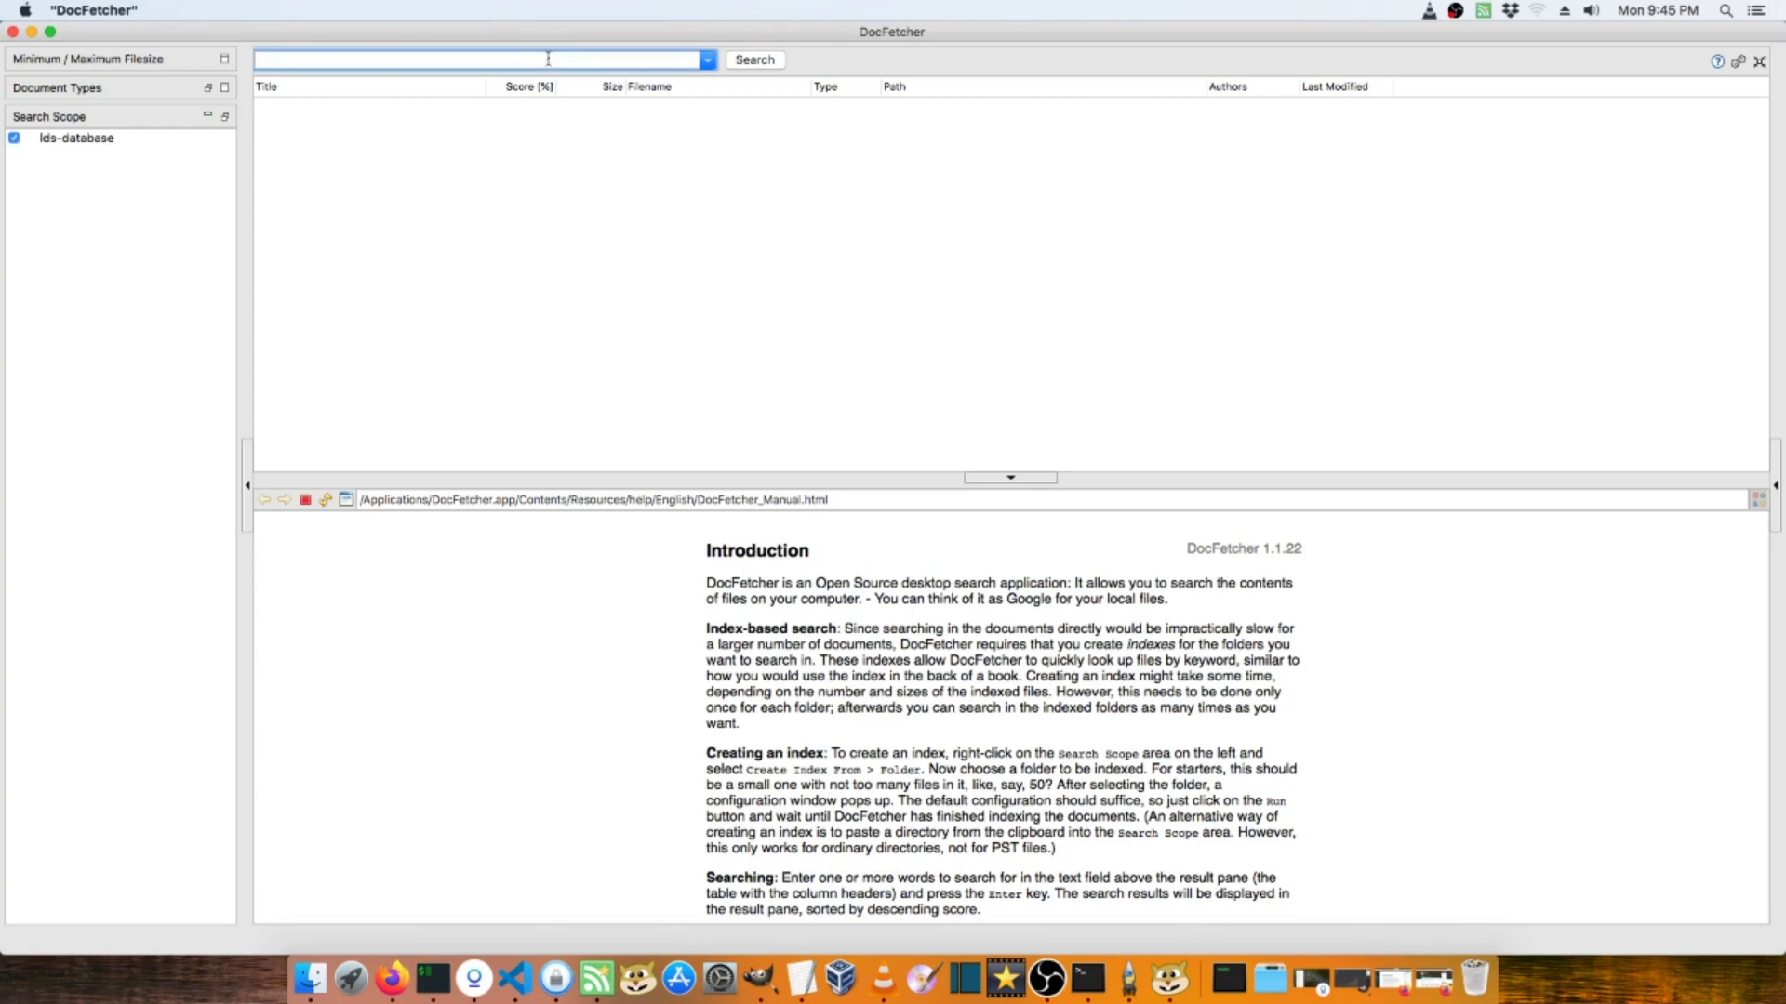
type("charity")
key("Return")
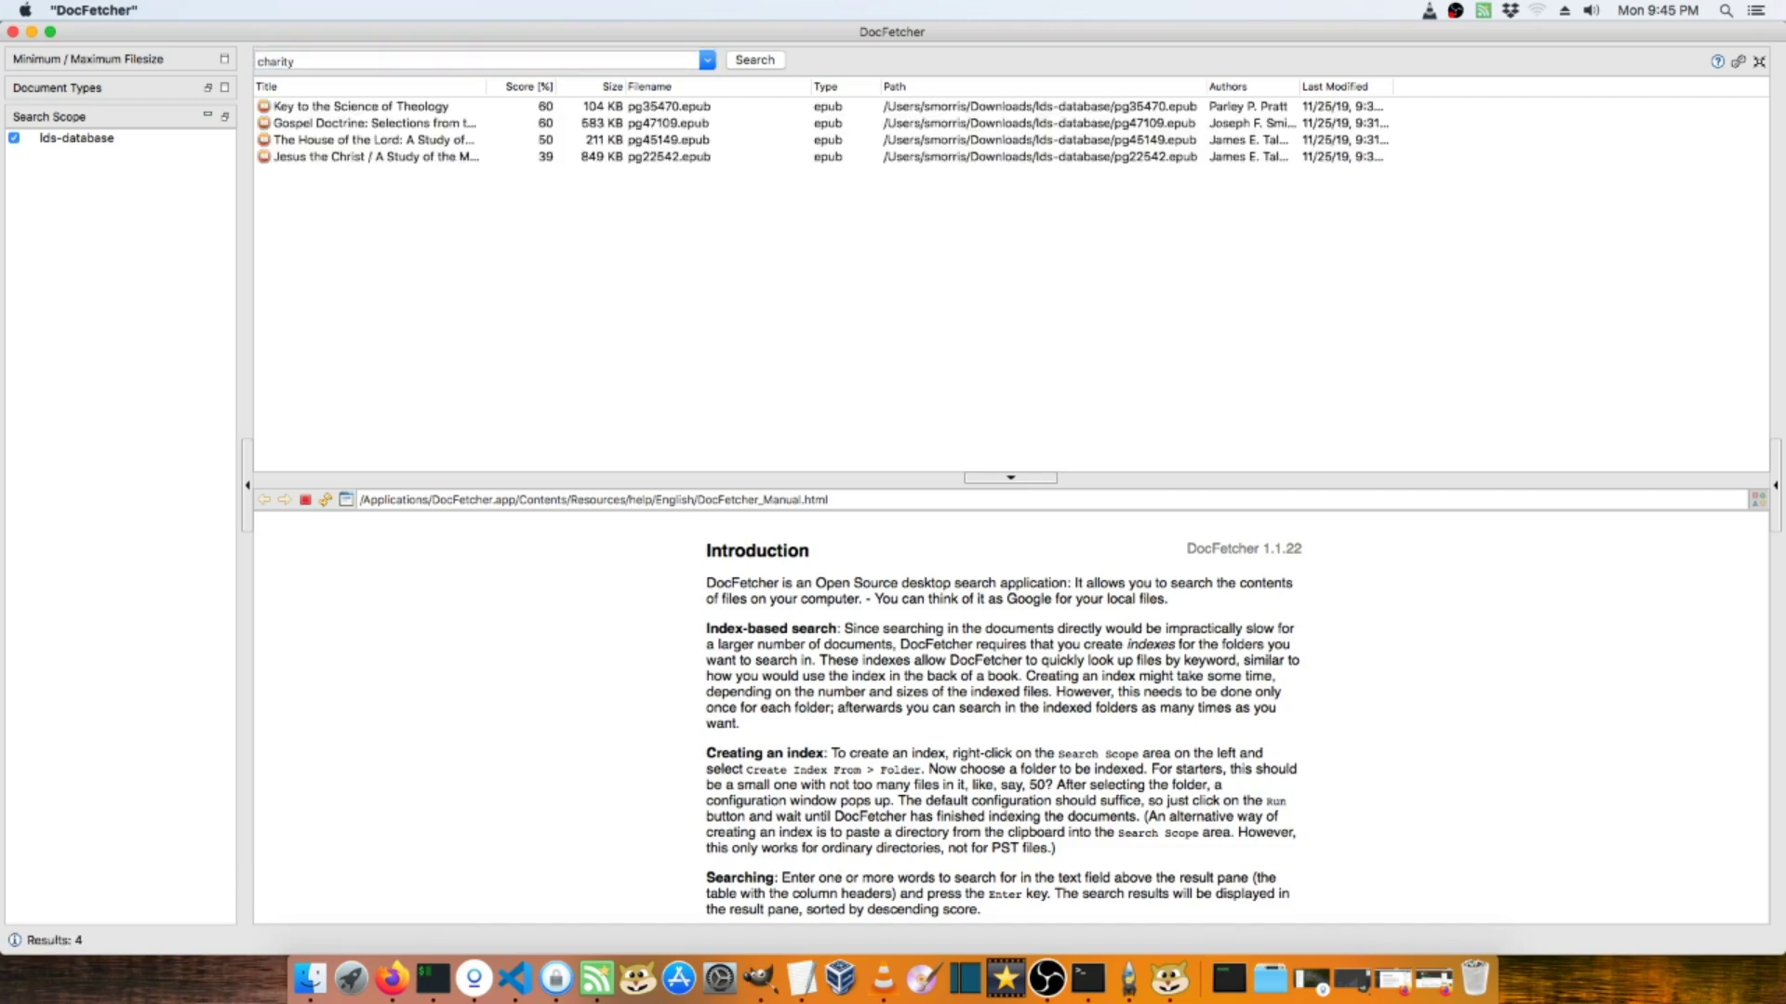
left_click(537, 90)
left_click(544, 88)
Preview "Key to the Science of Theology" and step through its highlighted matches up to the eighth occurrence
left_click(354, 111)
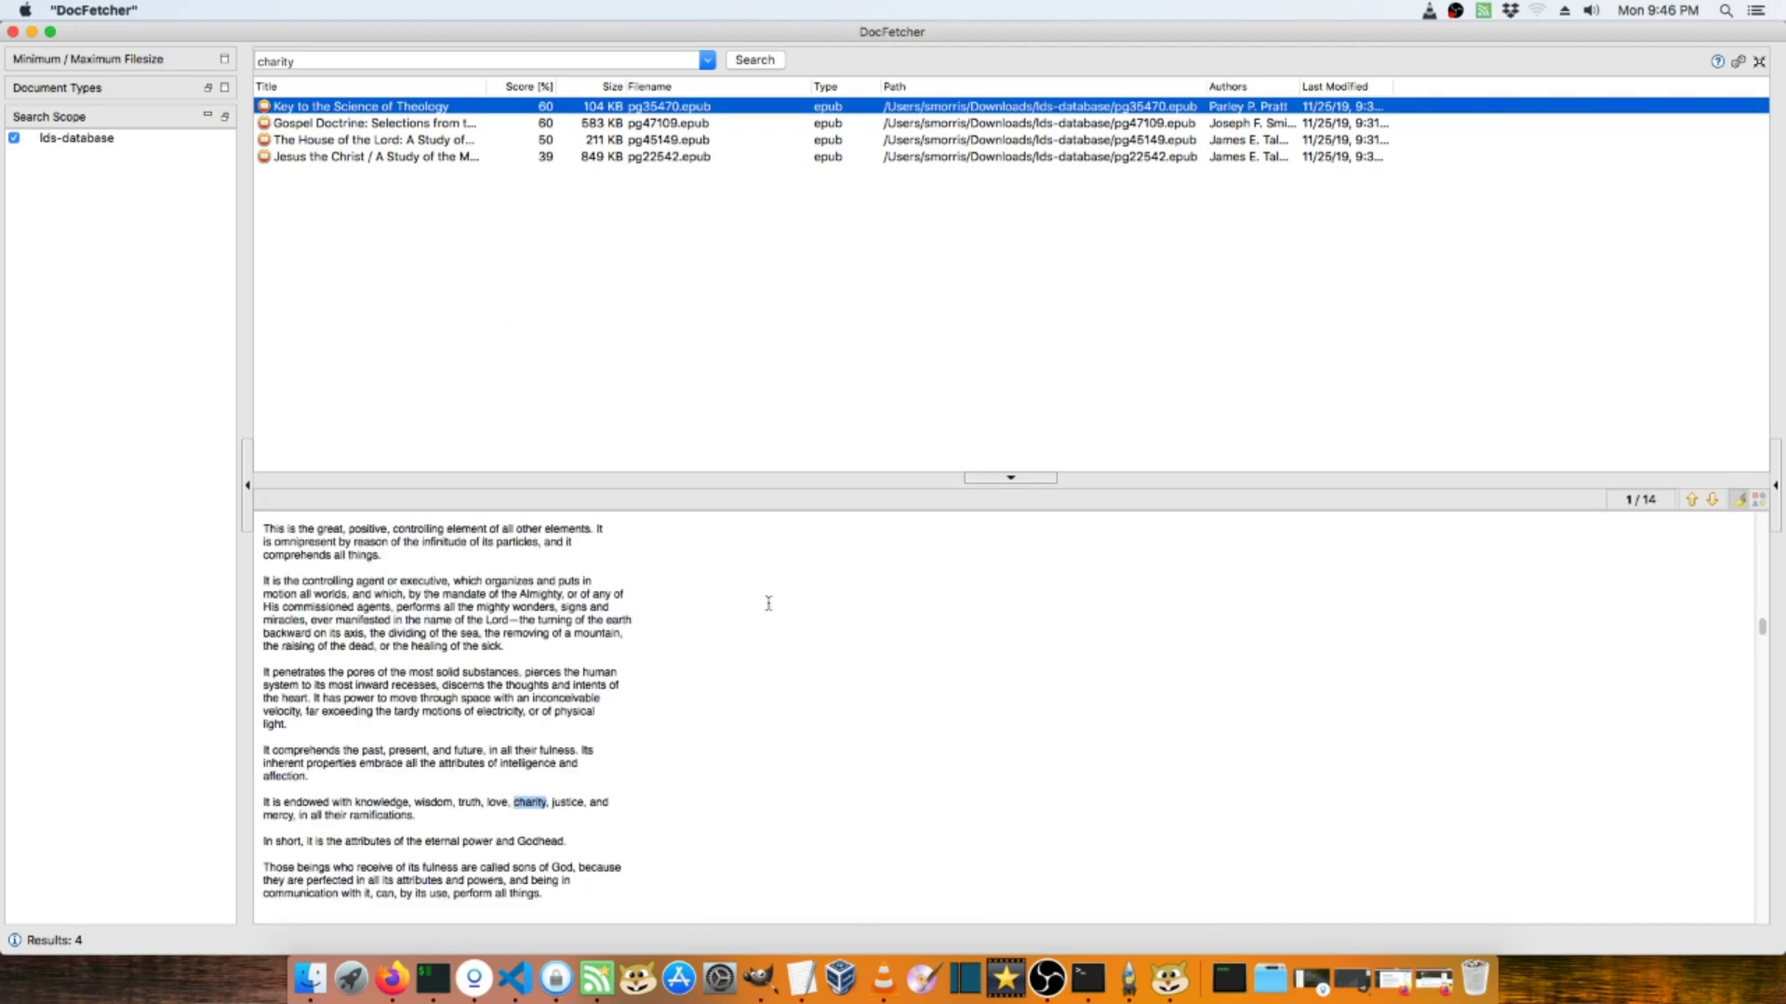
left_click(1714, 500)
left_click(1714, 501)
left_click(1714, 500)
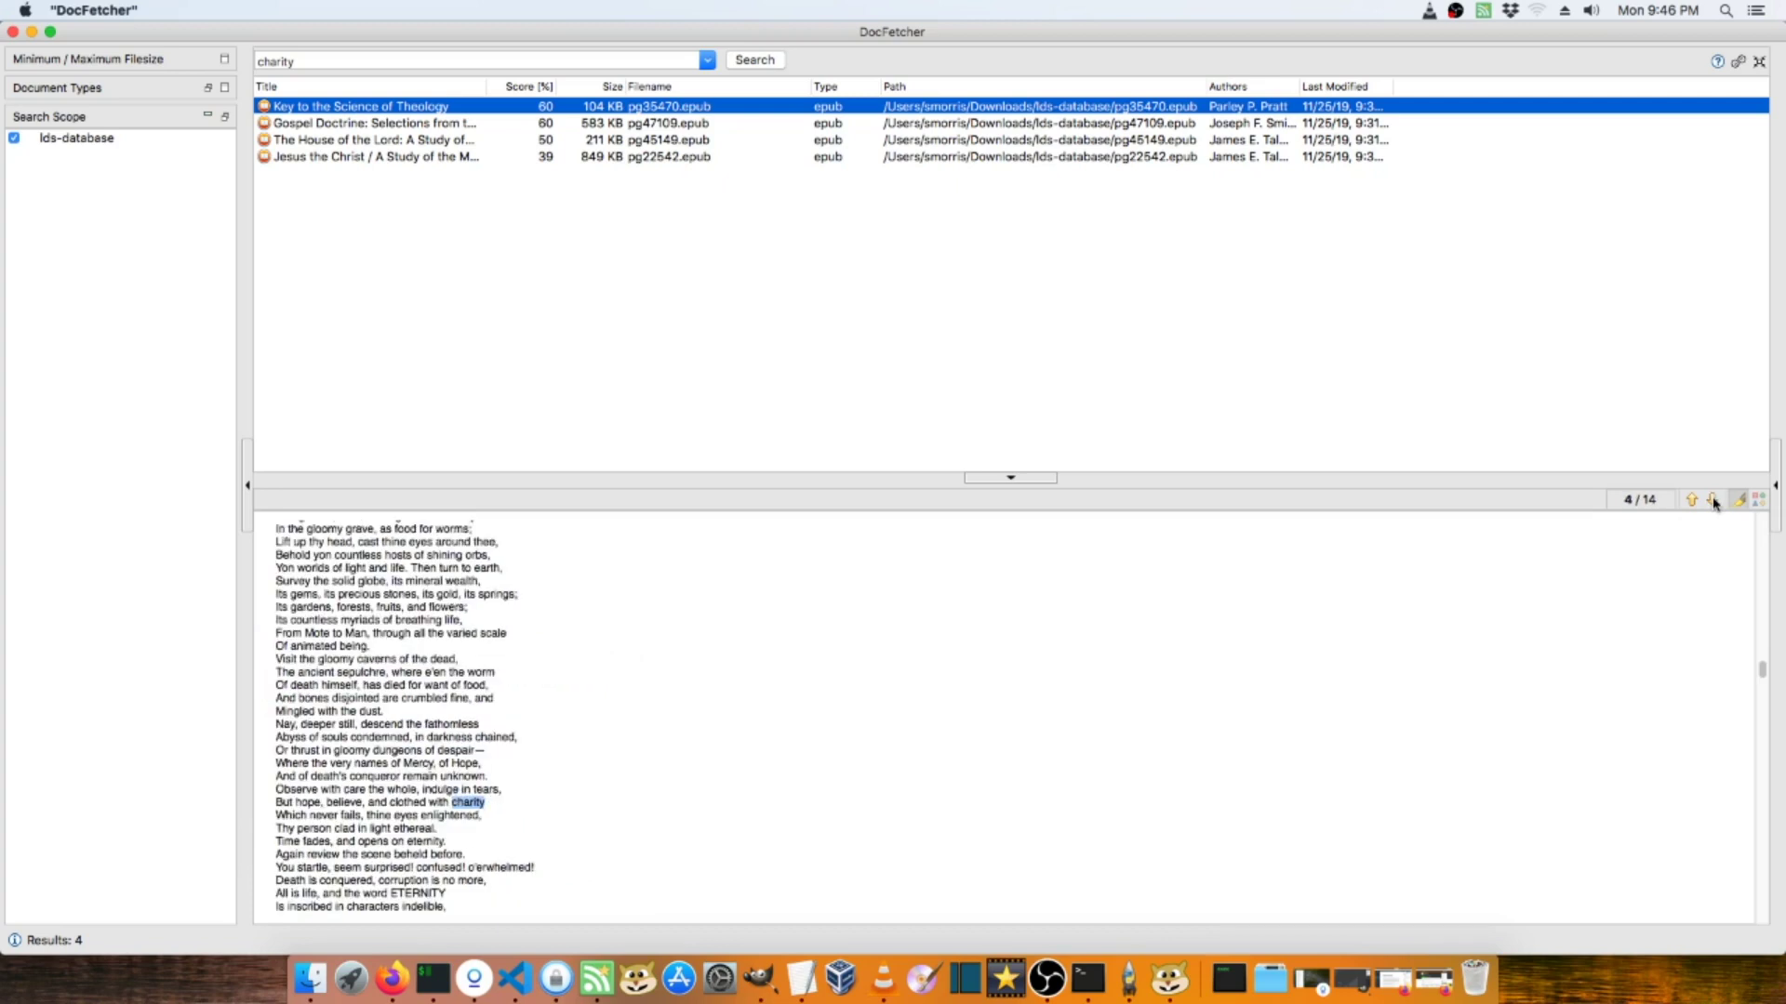
left_click(1714, 501)
left_click(1714, 501)
left_click(1714, 500)
left_click(1714, 501)
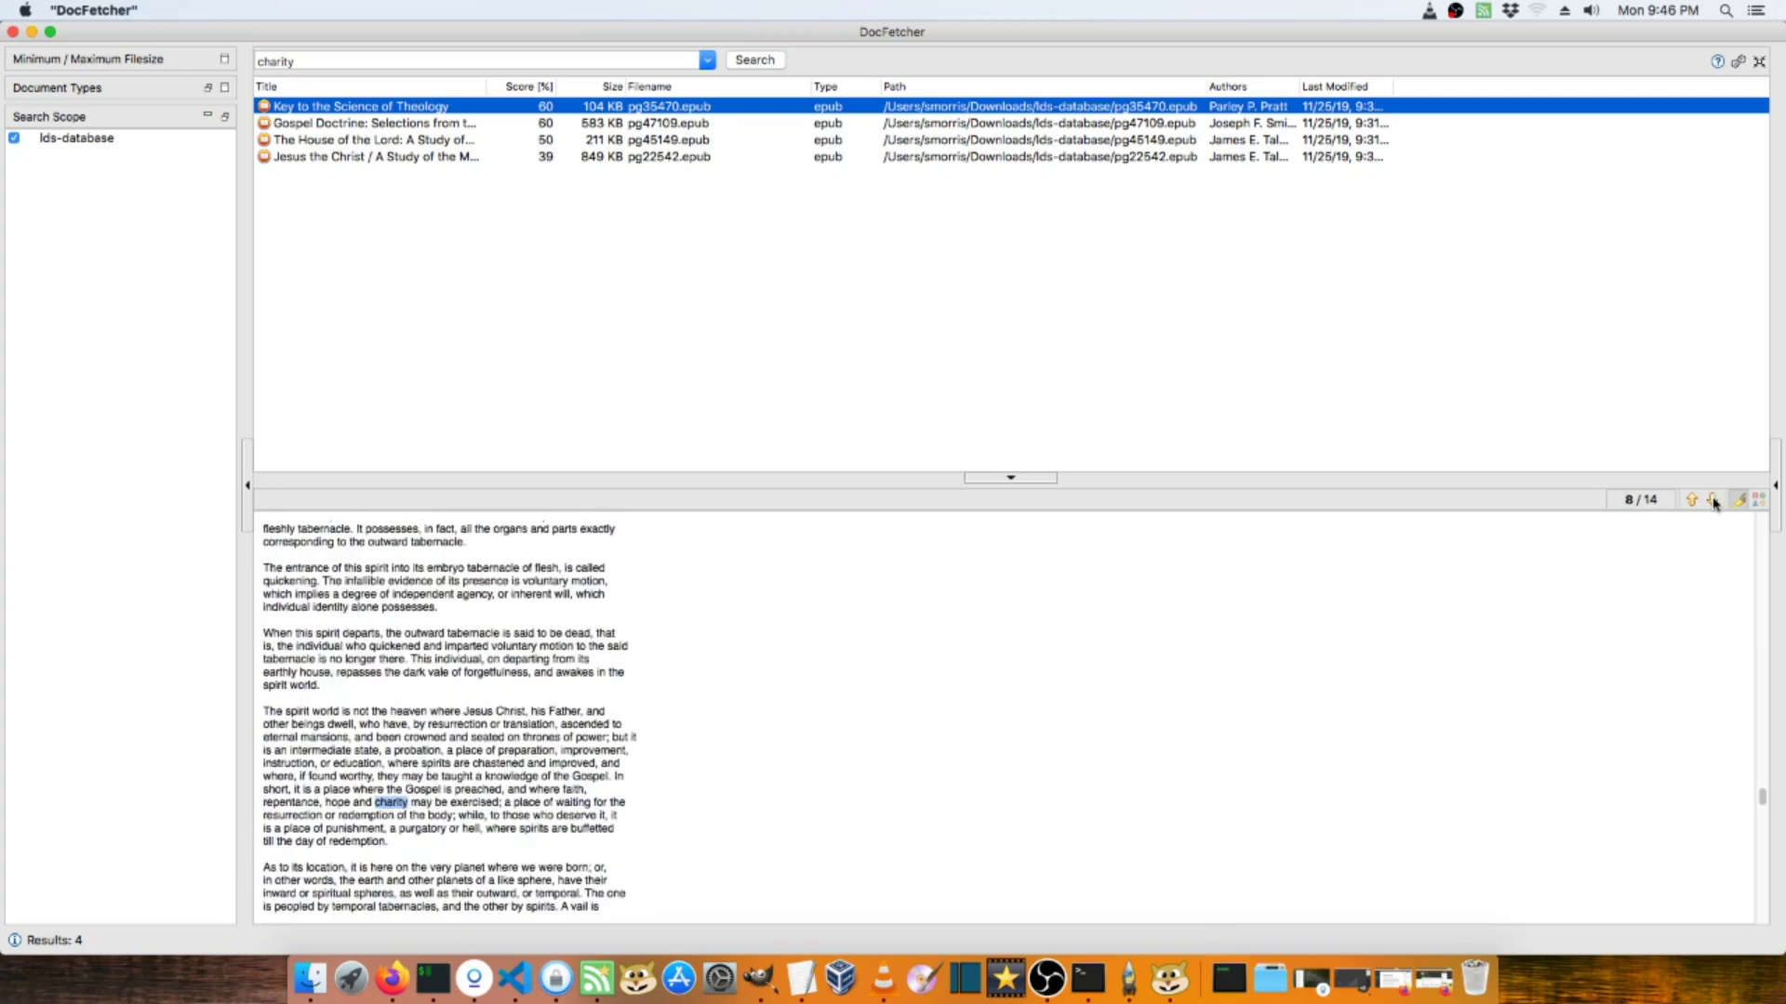
Rebuild the lds-database index with its existing indexing settings
left_click(15, 246)
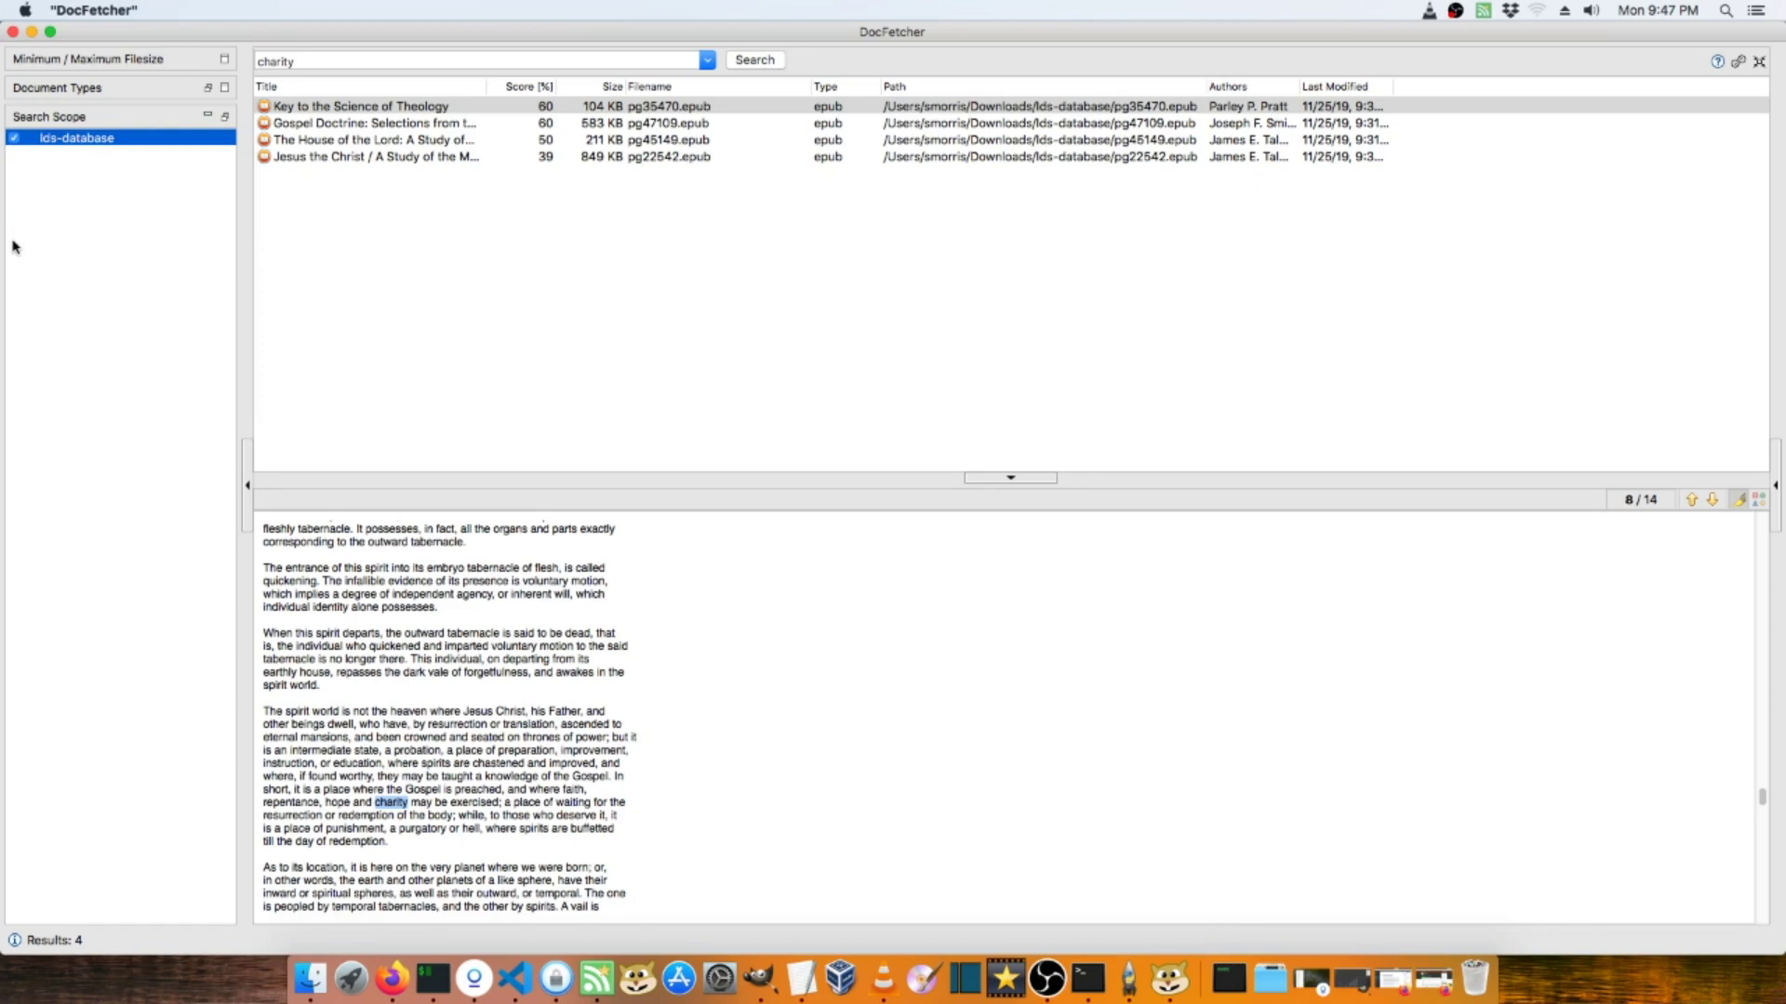
right_click(85, 140)
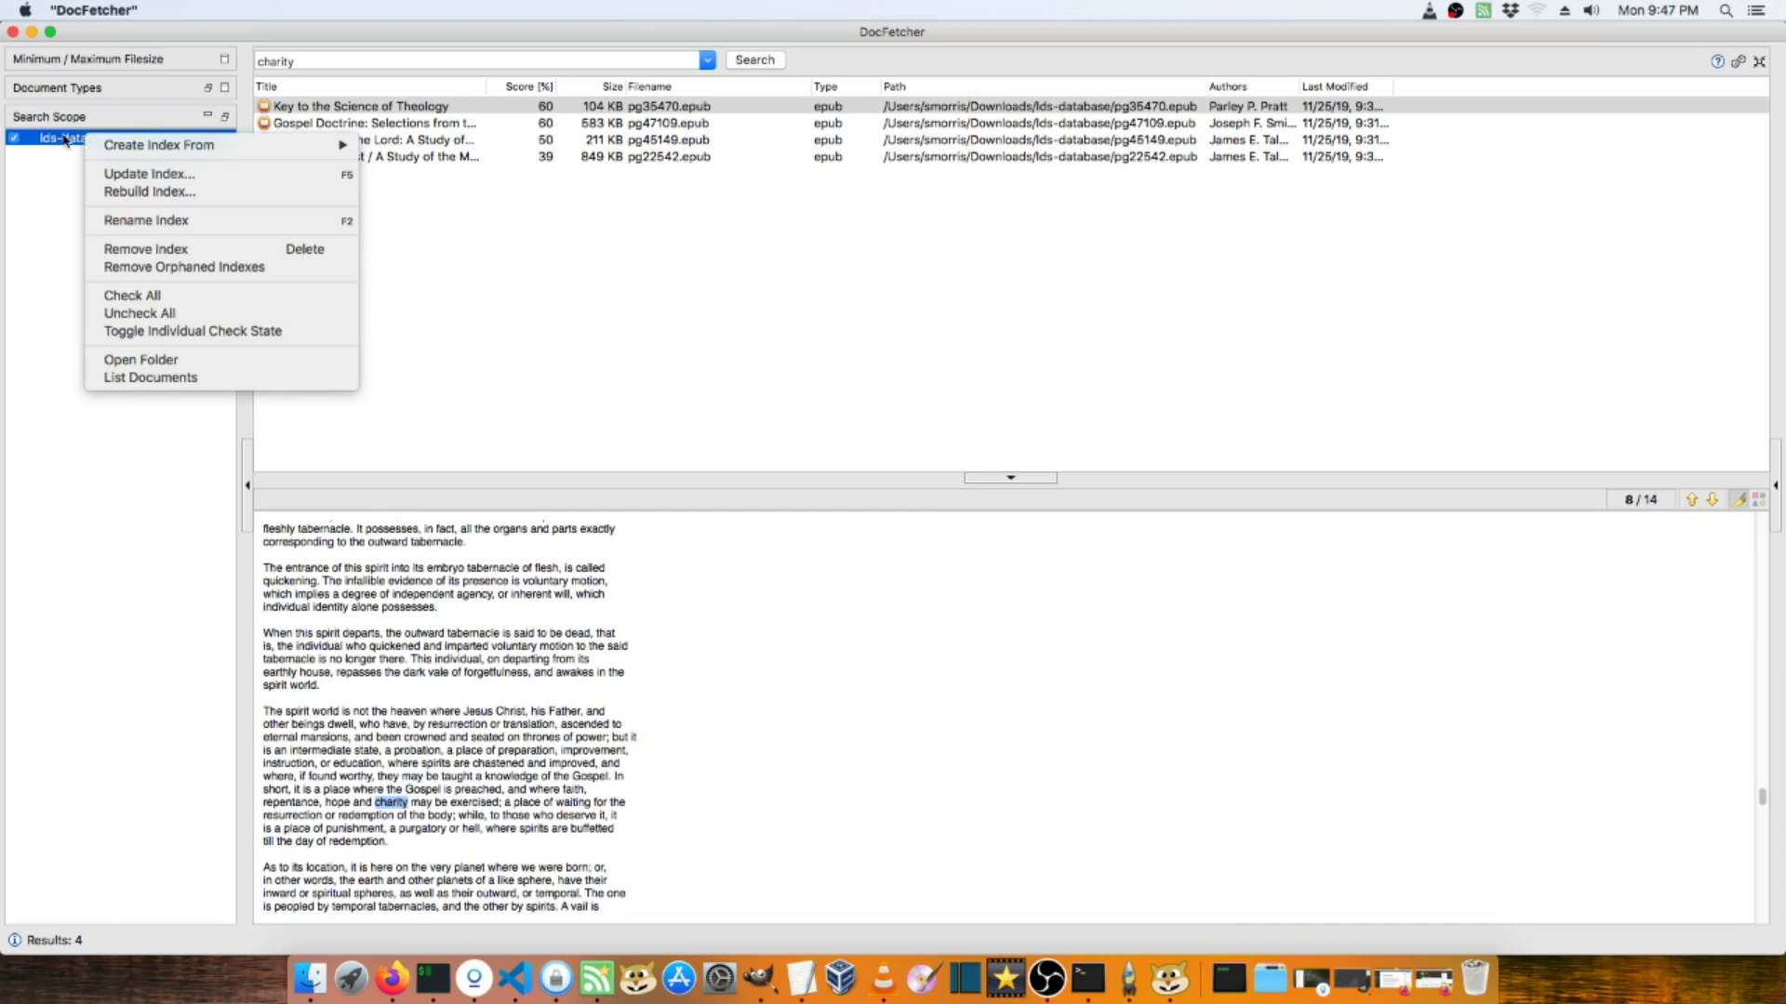
left_click(137, 193)
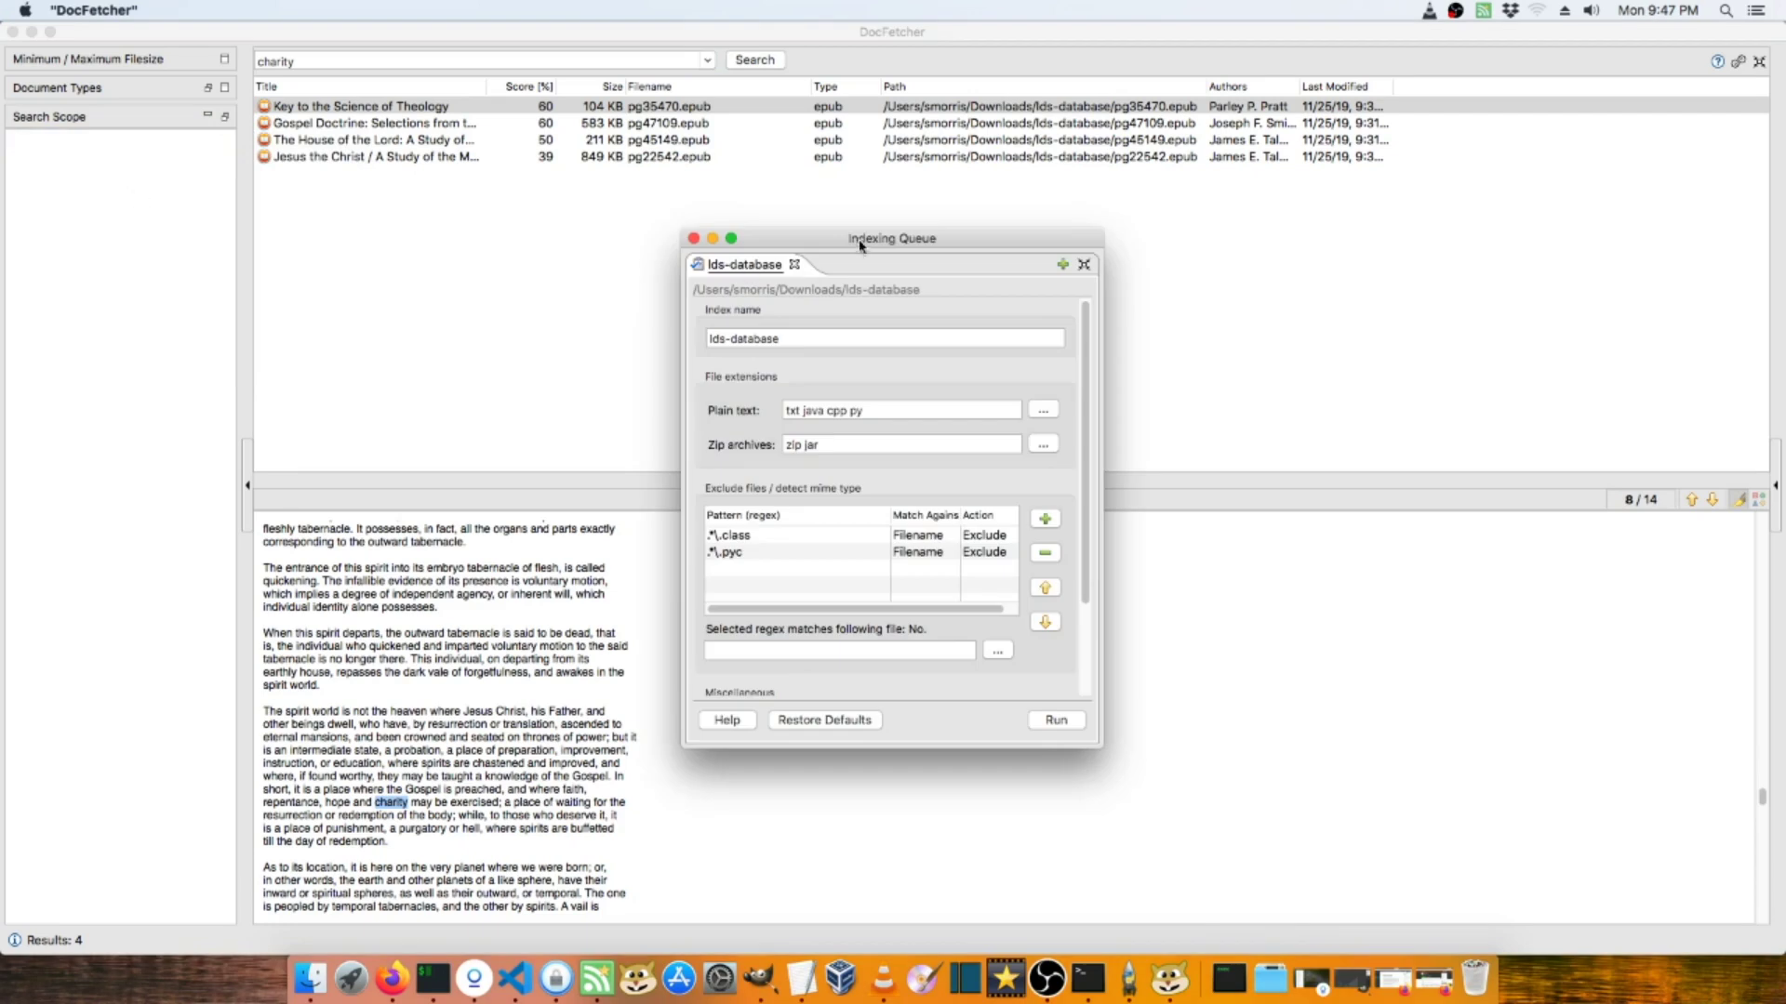
left_click(1057, 722)
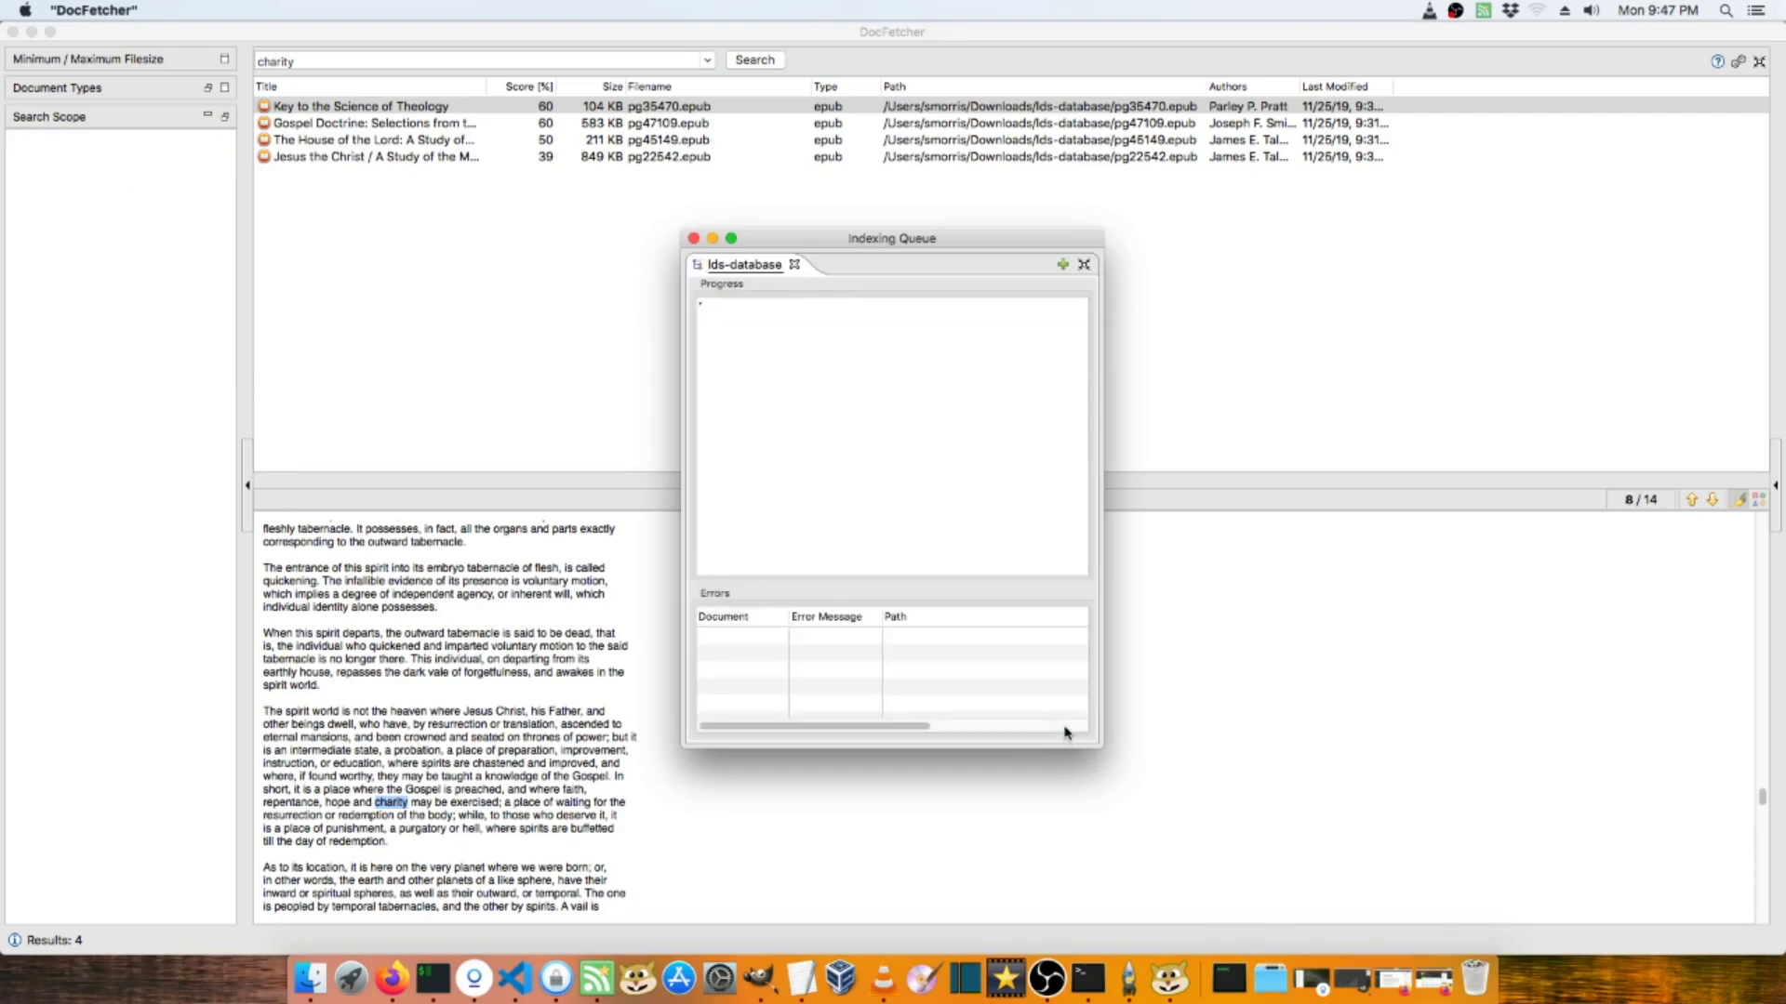